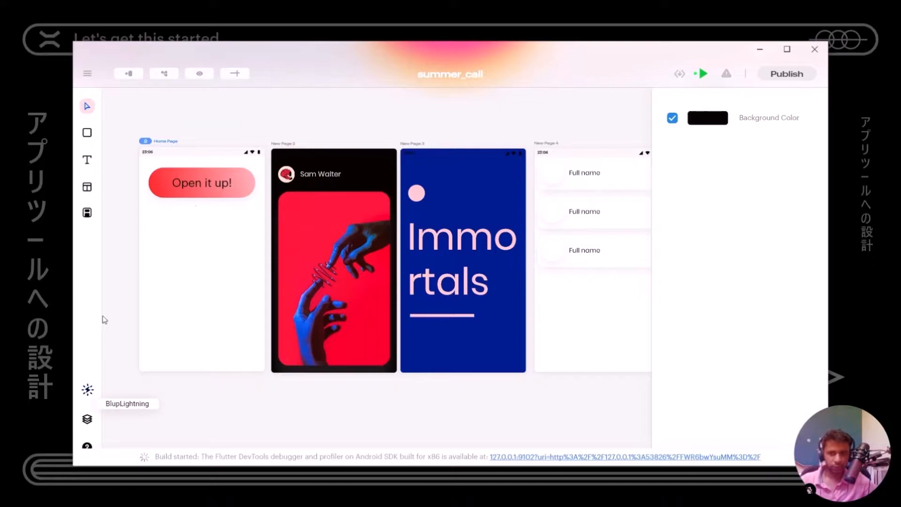
Step: Open the BlupSheets data panel, enlarge it and maximize the program window
left_click(87, 189)
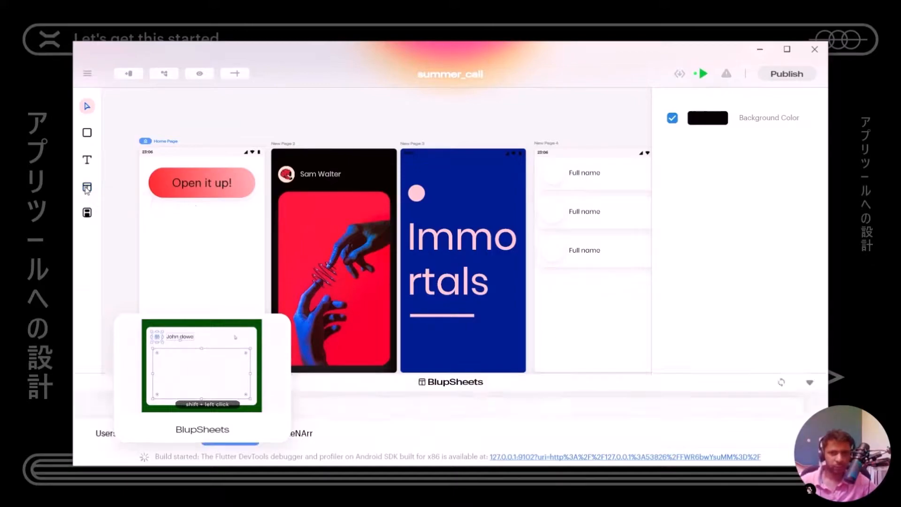
left_click_drag(431, 248, 416, 142)
left_click_drag(473, 47, 475, 0)
left_click_drag(483, 181, 492, 155)
left_click(288, 317)
Step: Look through the records of the Clusters table, reloading the table along the way
scroll(289, 314, "down", 3)
scroll(288, 314, "up", 3)
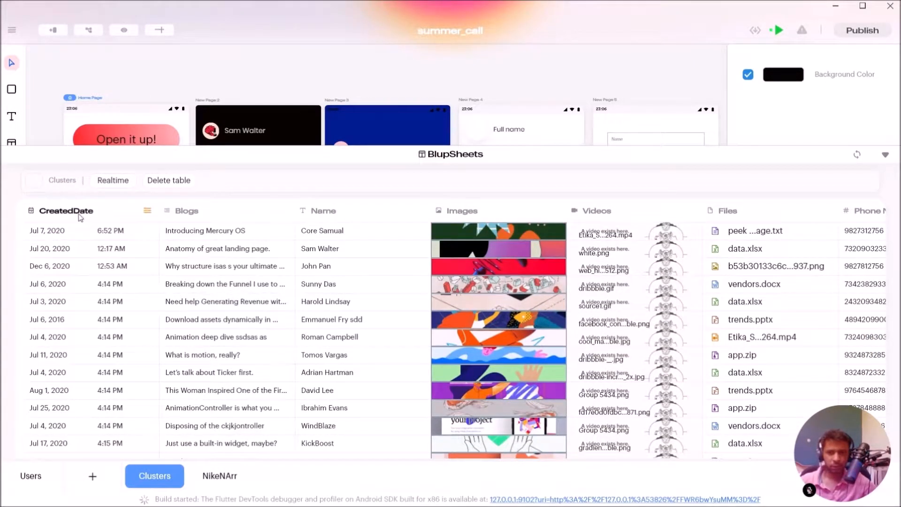
scroll(295, 404, "down", 3)
scroll(296, 404, "up", 3)
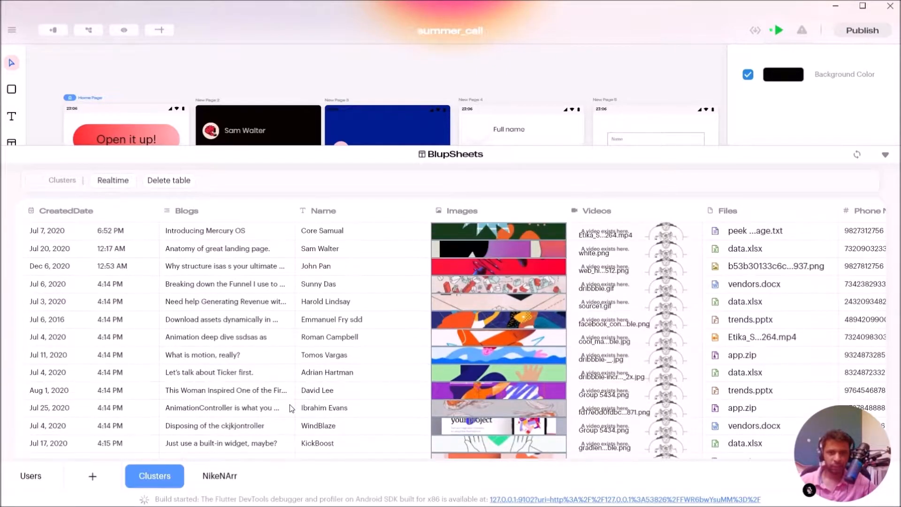
left_click(152, 477)
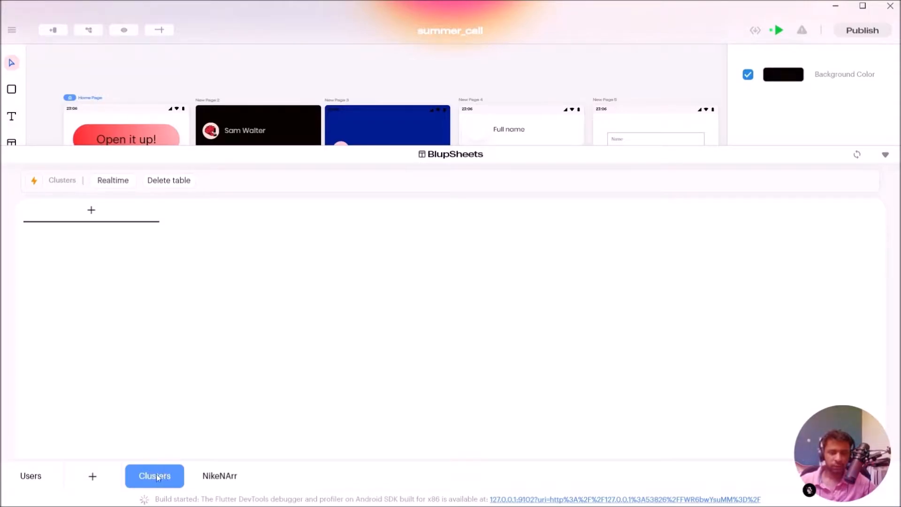
scroll(228, 318, "down", 3)
scroll(229, 318, "up", 3)
scroll(228, 318, "up", 1)
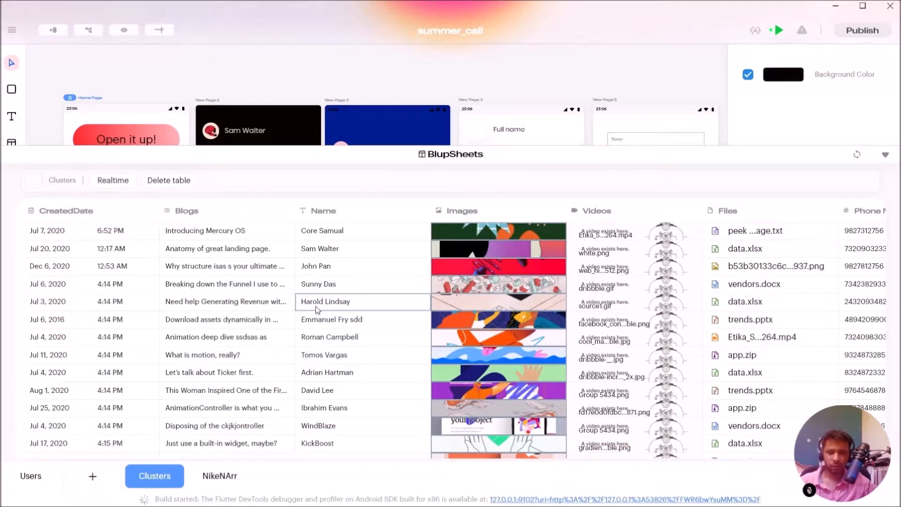
Step: Examine the columns of the Clusters table across its full width, starting from CreatedDate
scroll(347, 333, "right", 3)
scroll(347, 333, "left", 3)
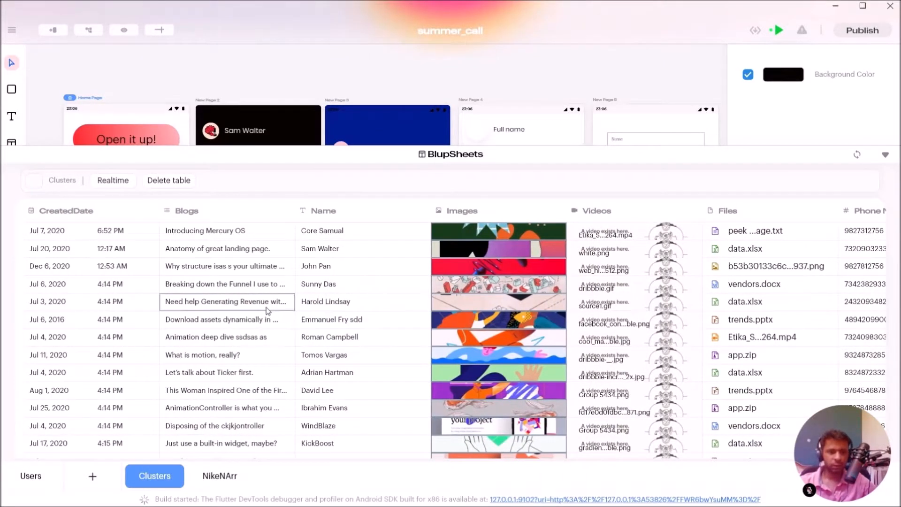
scroll(233, 319, "right", 3)
scroll(202, 314, "left", 3)
scroll(177, 306, "down", 3)
scroll(178, 306, "up", 3)
scroll(177, 306, "down", 3)
scroll(177, 306, "up", 3)
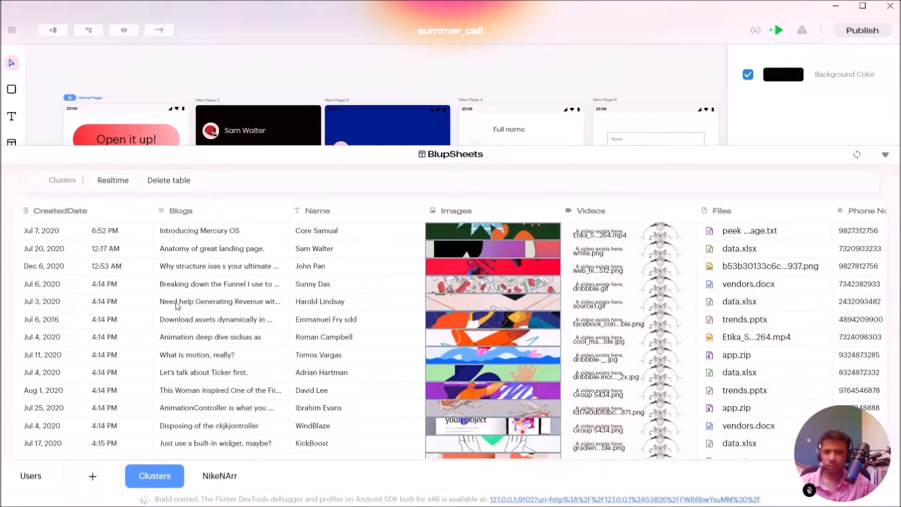
scroll(134, 273, "right", 2)
scroll(134, 272, "left", 2)
scroll(134, 272, "right", 2)
scroll(134, 272, "left", 2)
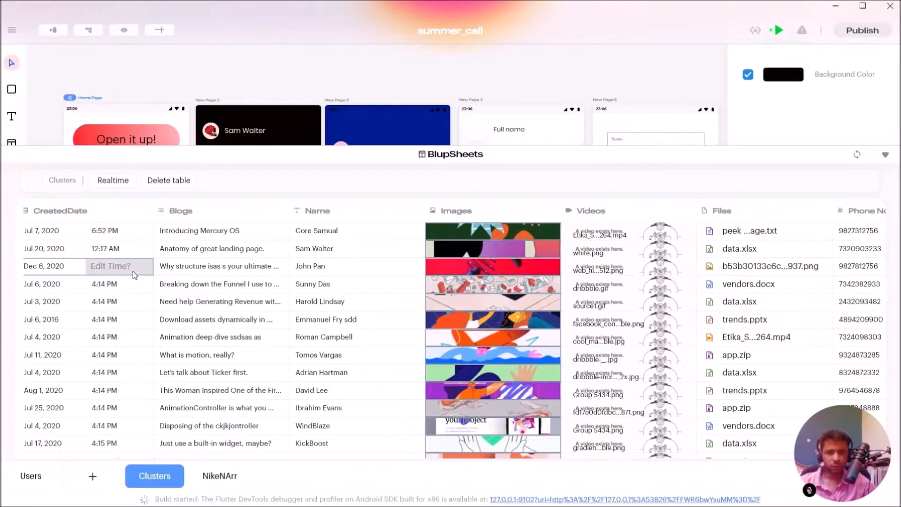
Step: Inspect individual cells in the Blogs and Name columns, ending on the third record's name
left_click(228, 234)
left_click(316, 233)
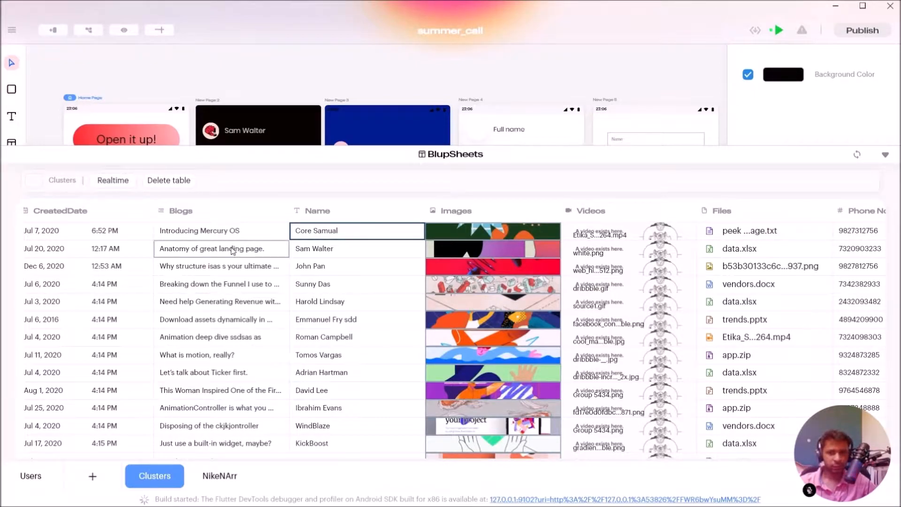
left_click(331, 265)
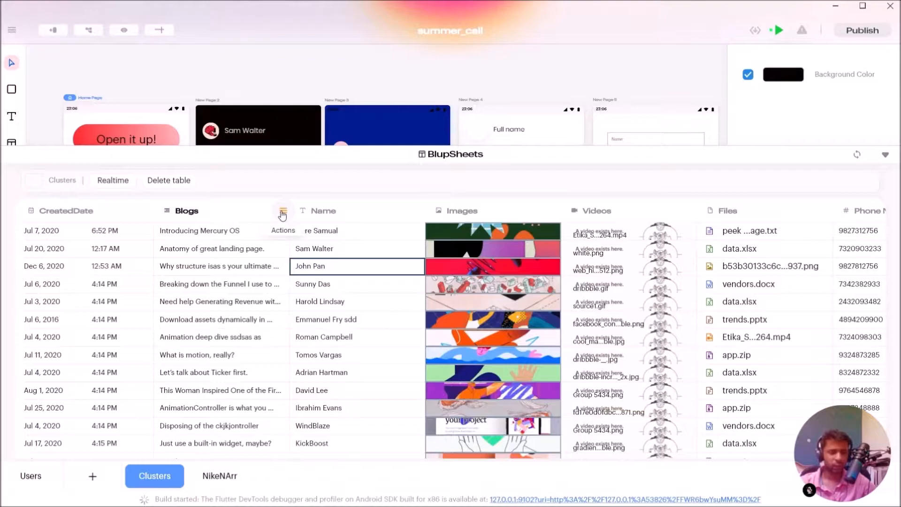
left_click(283, 213)
left_click(251, 260)
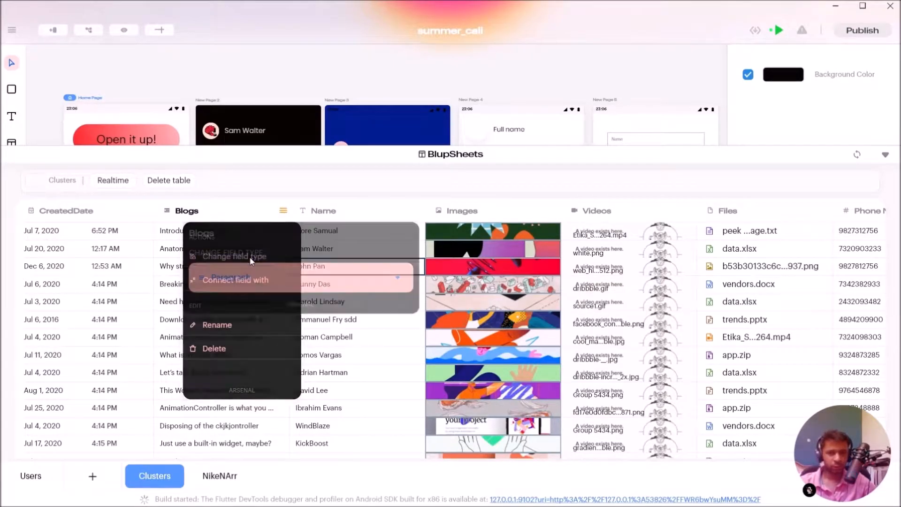
left_click(318, 162)
Step: Enlarge the BlupSheets panel and review the field types offered for the Blogs column, keeping Paragraph
left_click_drag(318, 159, 325, 67)
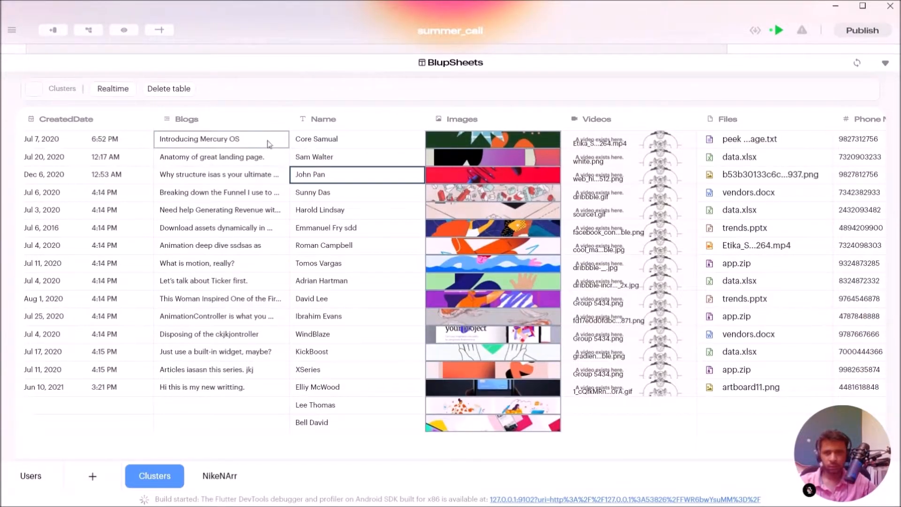
left_click(282, 118)
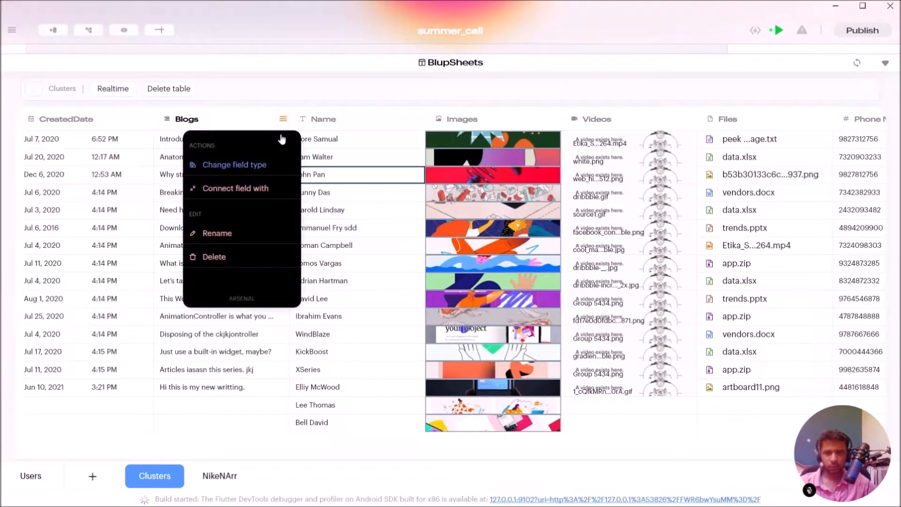
left_click(256, 172)
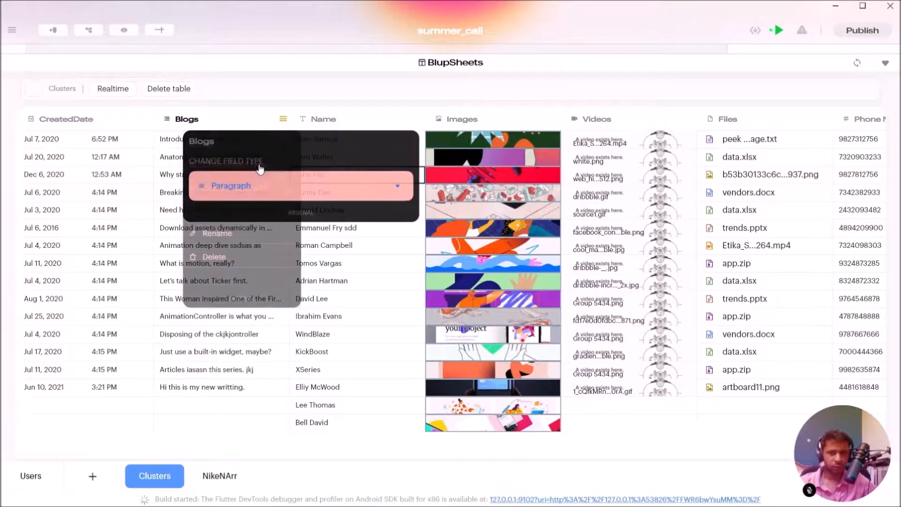
left_click(221, 185)
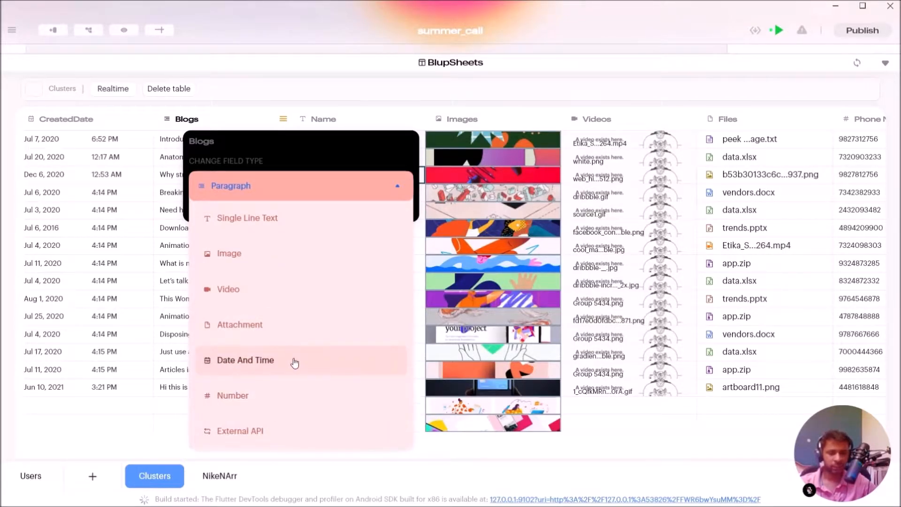
left_click(361, 191)
left_click(359, 189)
left_click(359, 189)
left_click(314, 71)
Step: Open the first record's Blogs entry, "Introducing Mercury OS", and read through the article's text
double_click(220, 140)
scroll(239, 205, "down", 1)
scroll(239, 205, "down", 2)
scroll(240, 206, "up", 3)
scroll(240, 204, "down", 5)
scroll(240, 204, "down", 4)
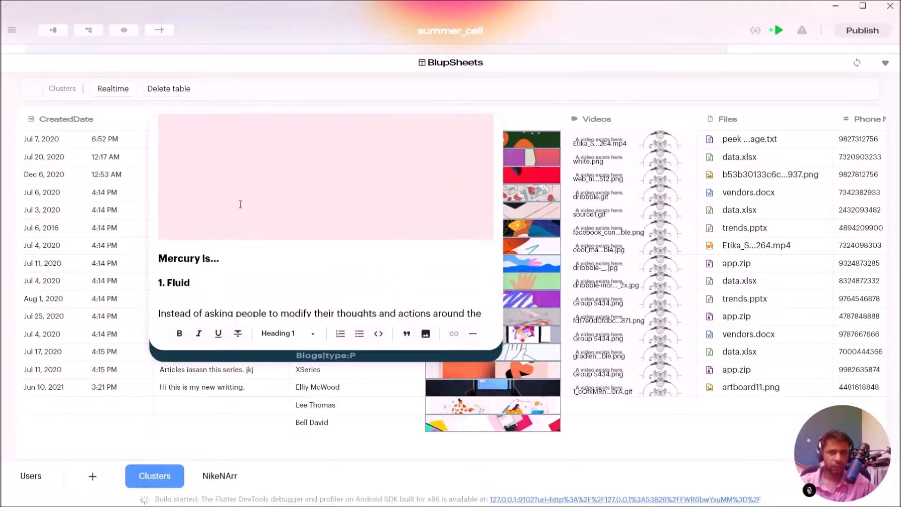
scroll(244, 198, "up", 2)
scroll(245, 198, "down", 8)
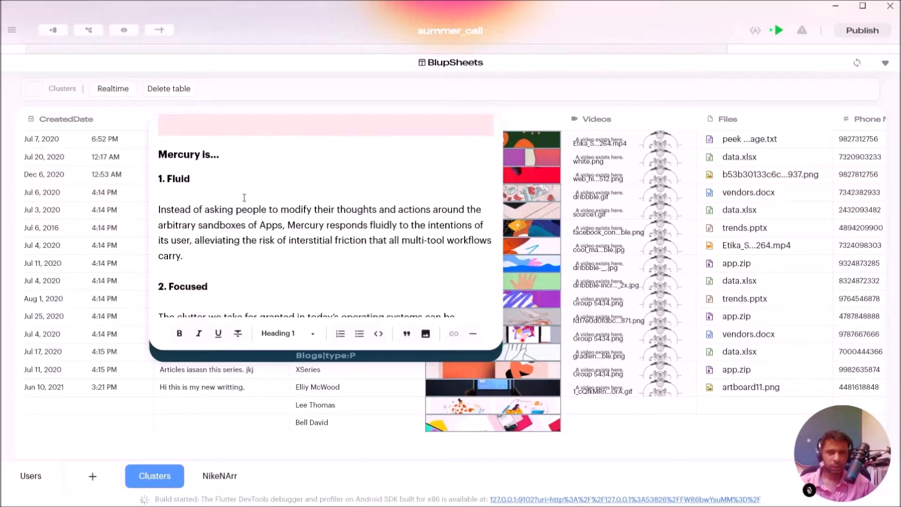
scroll(244, 198, "down", 2)
scroll(245, 194, "up", 6)
scroll(246, 194, "up", 8)
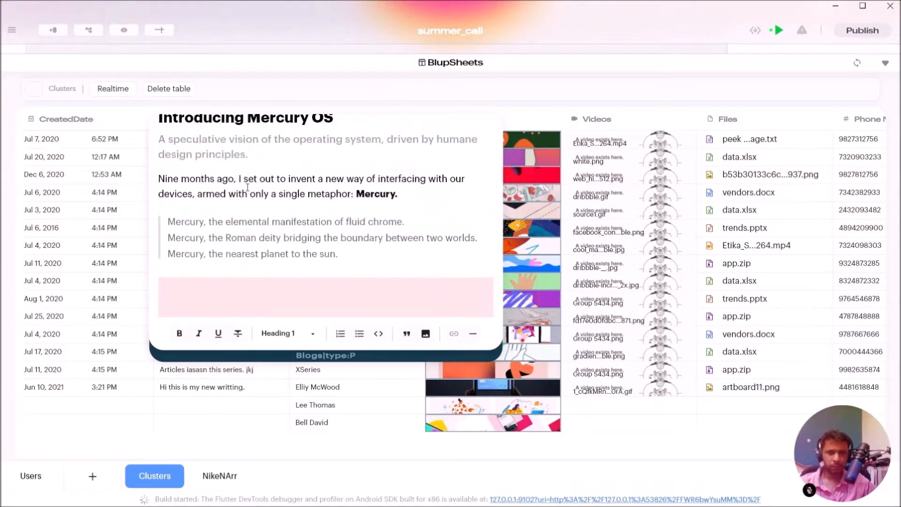
scroll(248, 187, "up", 2)
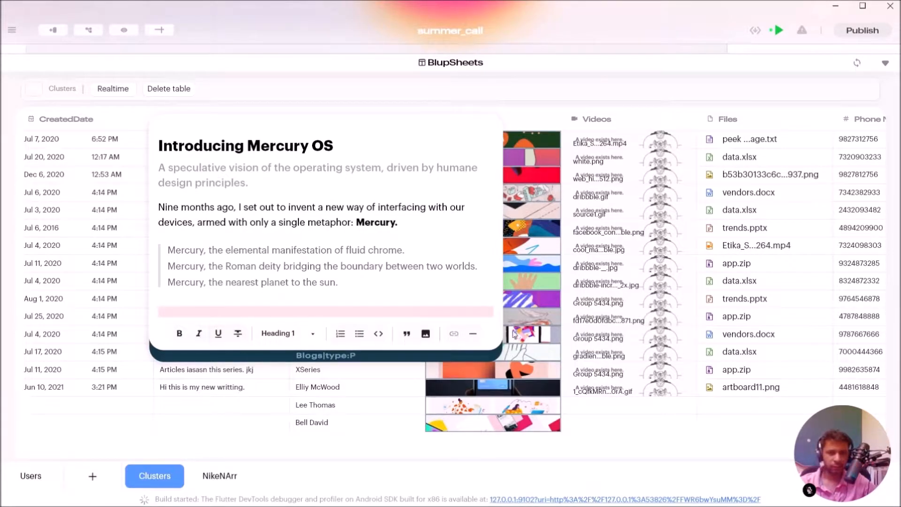
Step: View the images and quotes embedded in the Mercury OS article, and close the rich-text editor
scroll(296, 235, "down", 2)
scroll(296, 235, "up", 2)
scroll(296, 234, "down", 5)
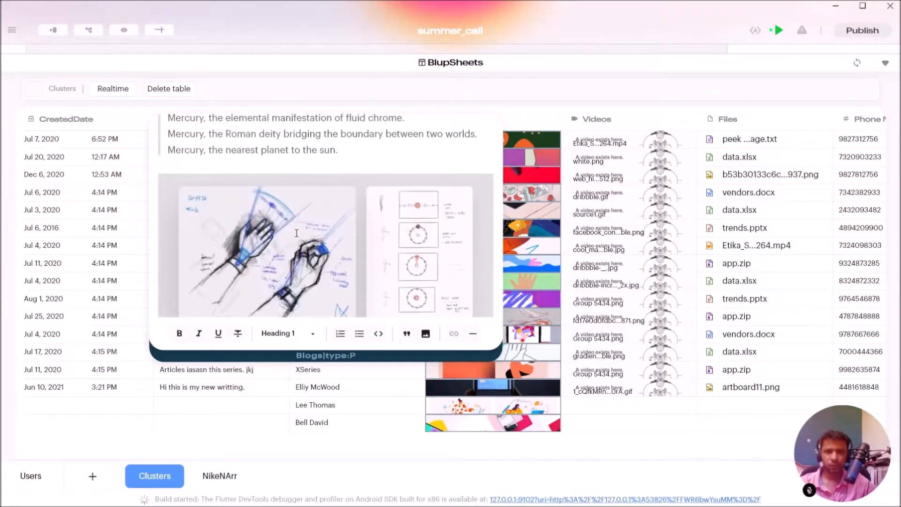
scroll(297, 233, "down", 2)
scroll(300, 228, "up", 6)
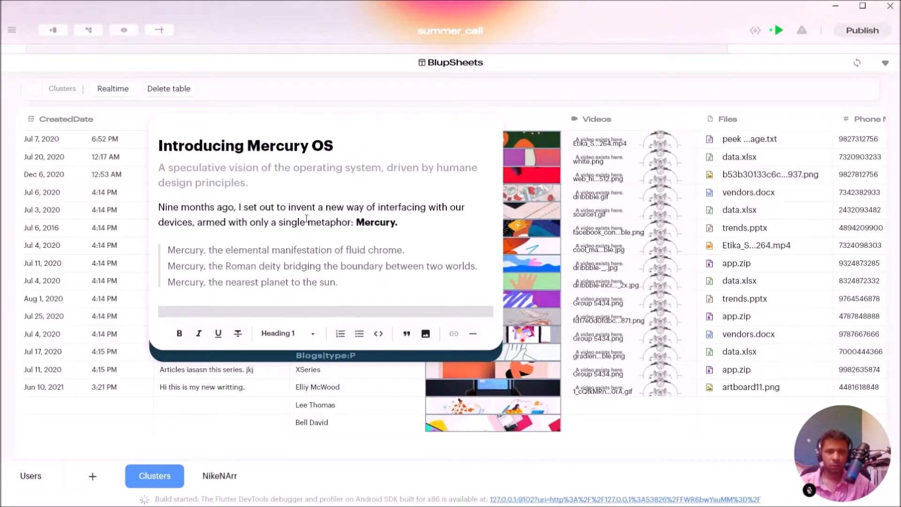
scroll(321, 180, "down", 8)
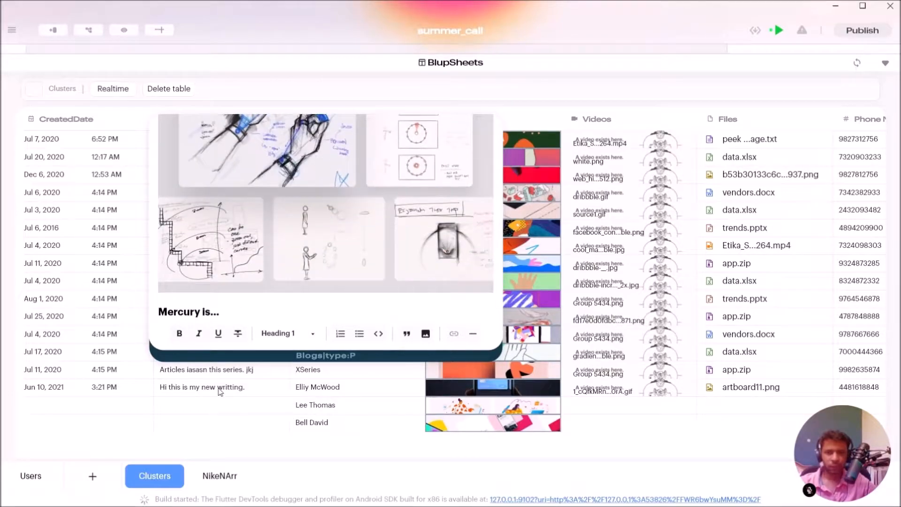
left_click(219, 389)
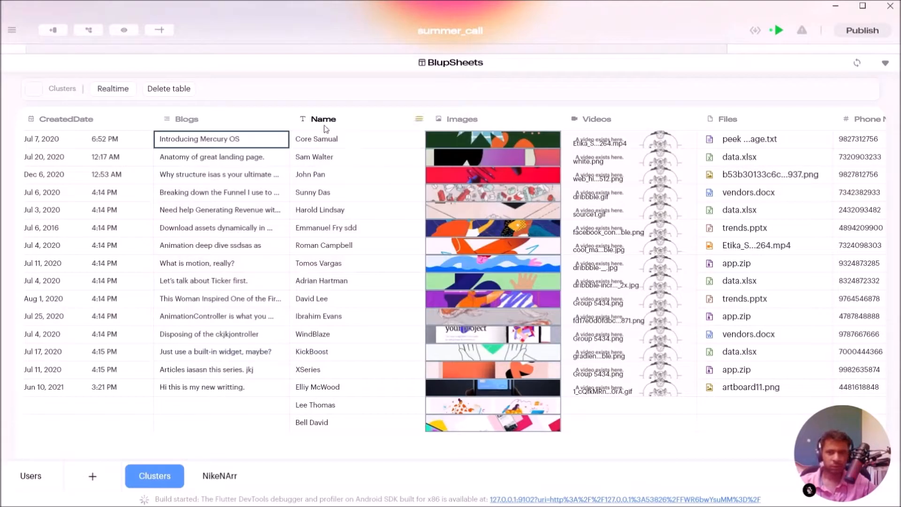
Step: Try editing the first record's Name cell by appending an "s" and removing it again
double_click(331, 146)
left_click(350, 136)
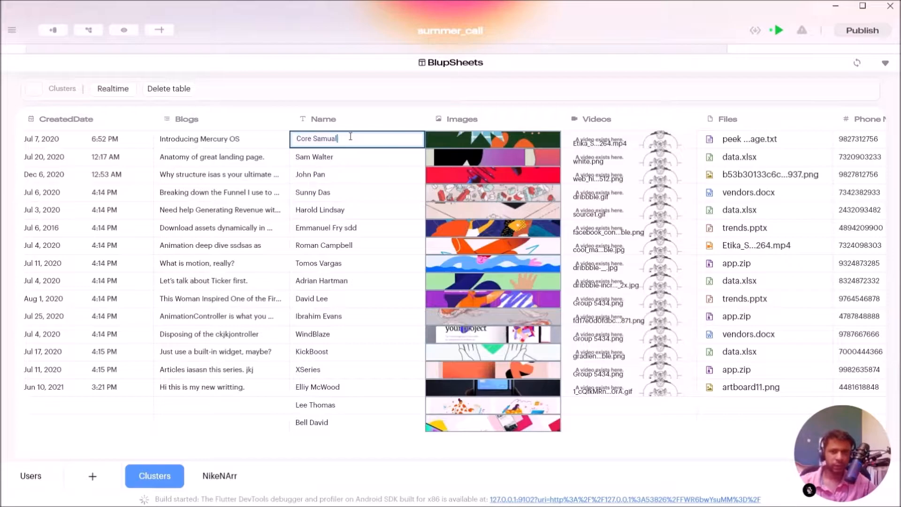
type("s")
key("BackSpace")
left_click(227, 208)
Step: Examine the Images, Videos, Files and Phone No. columns of the Clusters table and their cell options
mouse_move(454, 146)
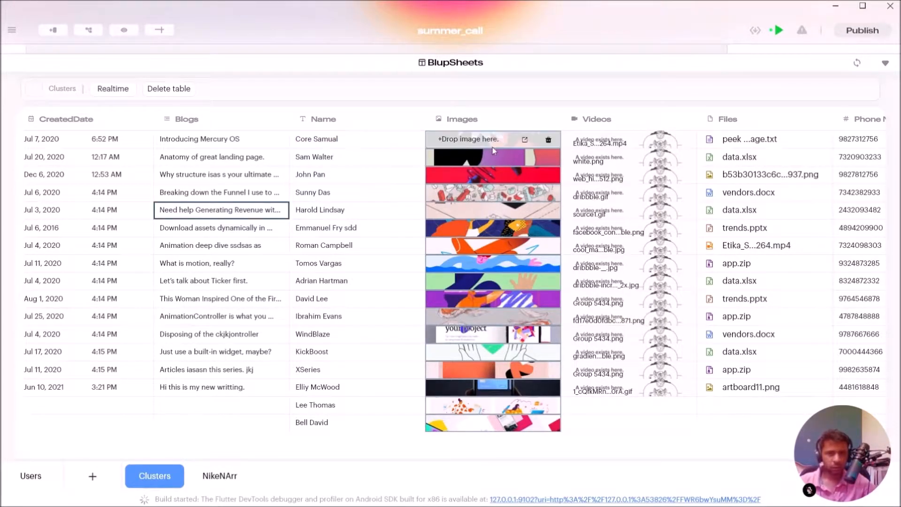
mouse_move(480, 184)
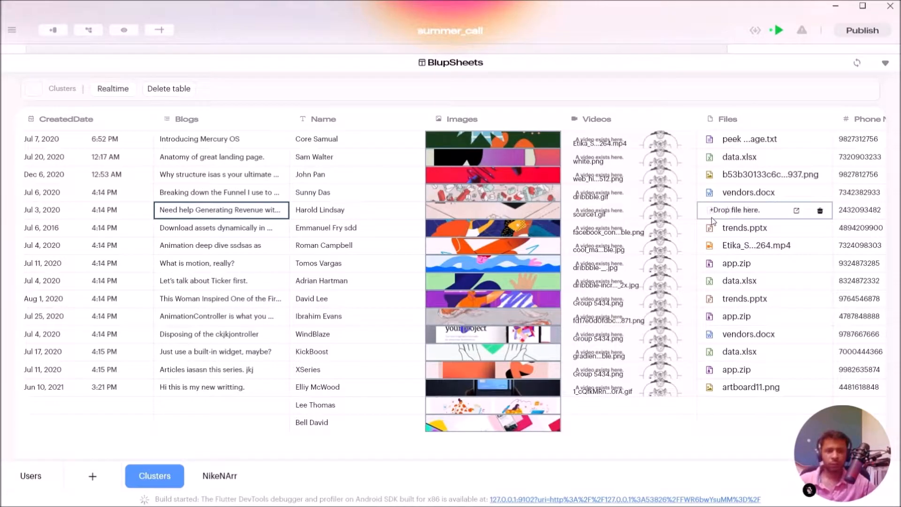
scroll(712, 218, "right", 3)
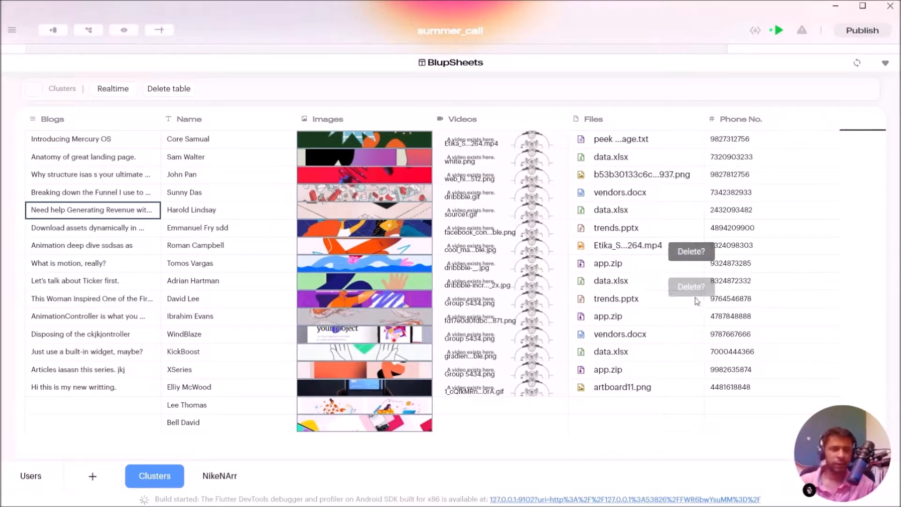
scroll(336, 282, "left", 3)
scroll(338, 288, "left", 2)
scroll(338, 288, "right", 4)
scroll(338, 288, "left", 2)
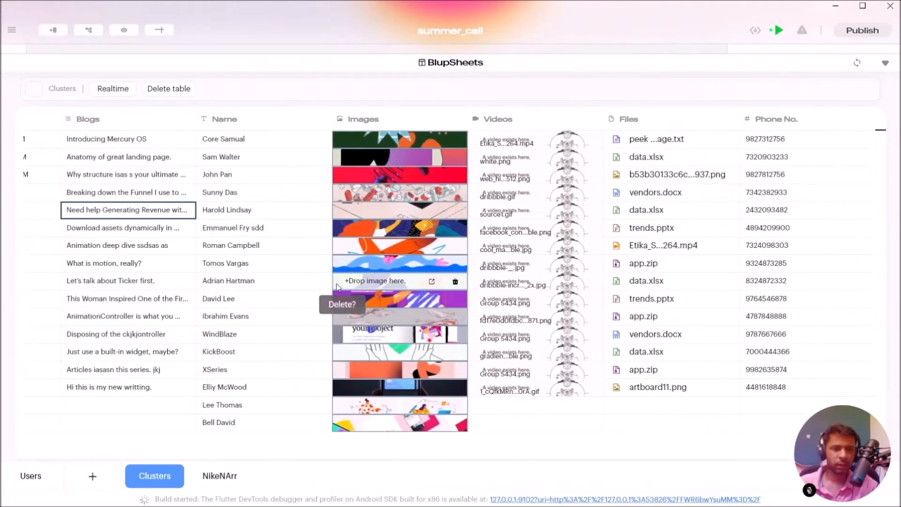
scroll(337, 286, "right", 2)
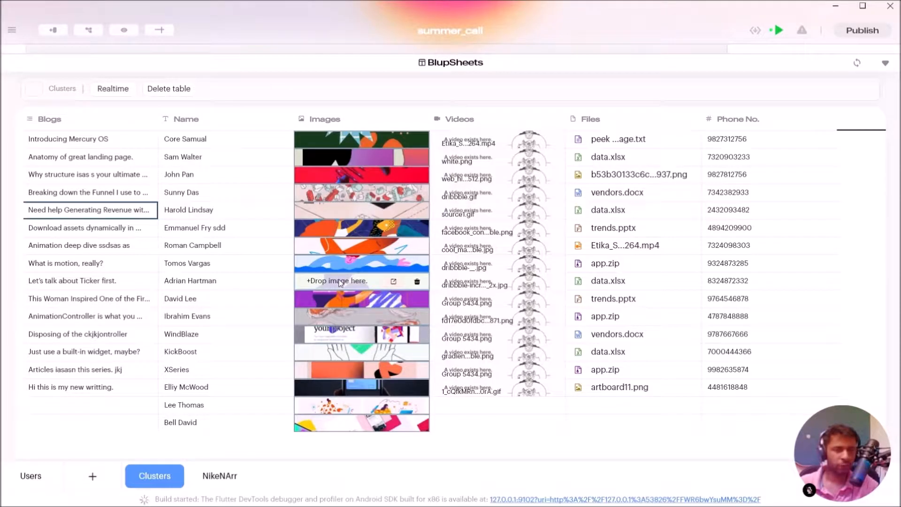
scroll(340, 282, "right", 1)
scroll(340, 281, "left", 2)
scroll(340, 281, "right", 2)
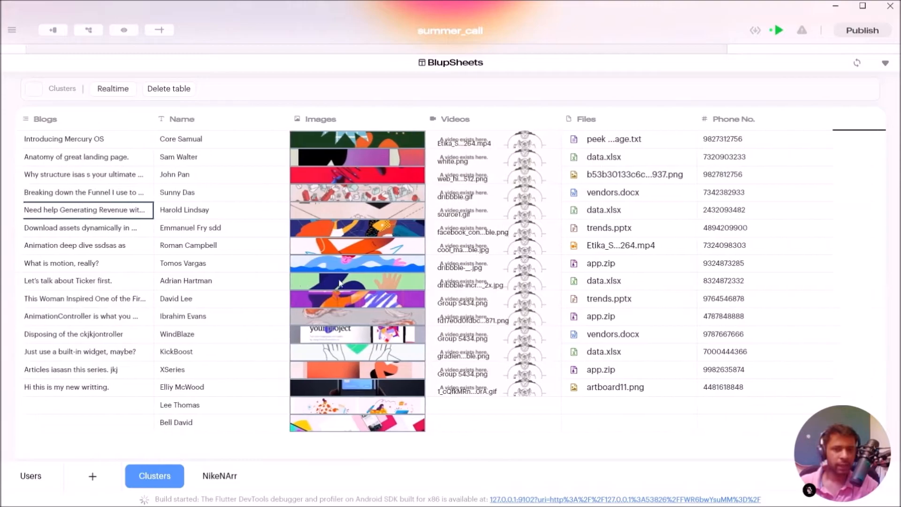
scroll(340, 282, "left", 2)
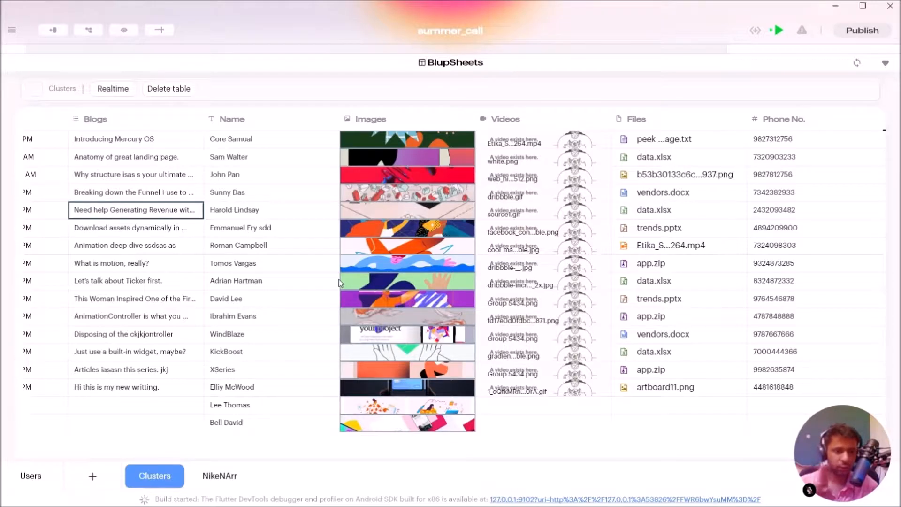
scroll(340, 283, "left", 2)
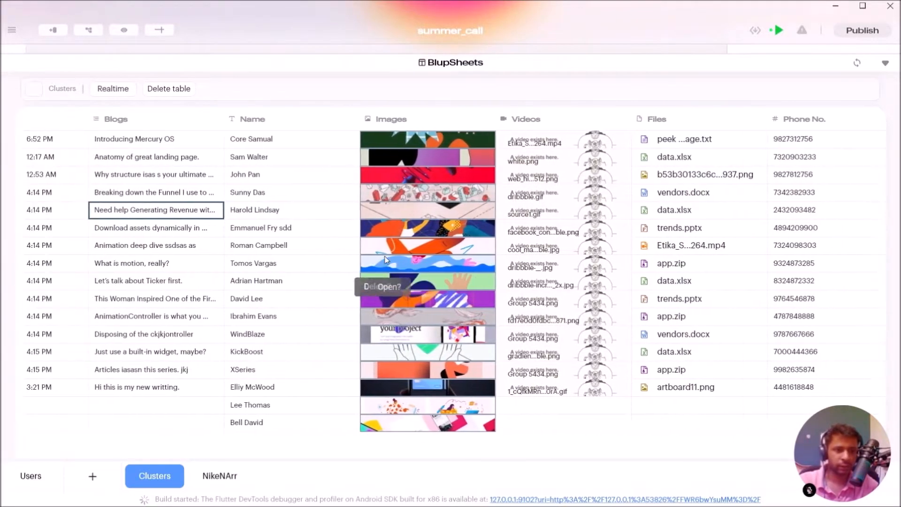
scroll(382, 272, "right", 3)
scroll(385, 259, "left", 5)
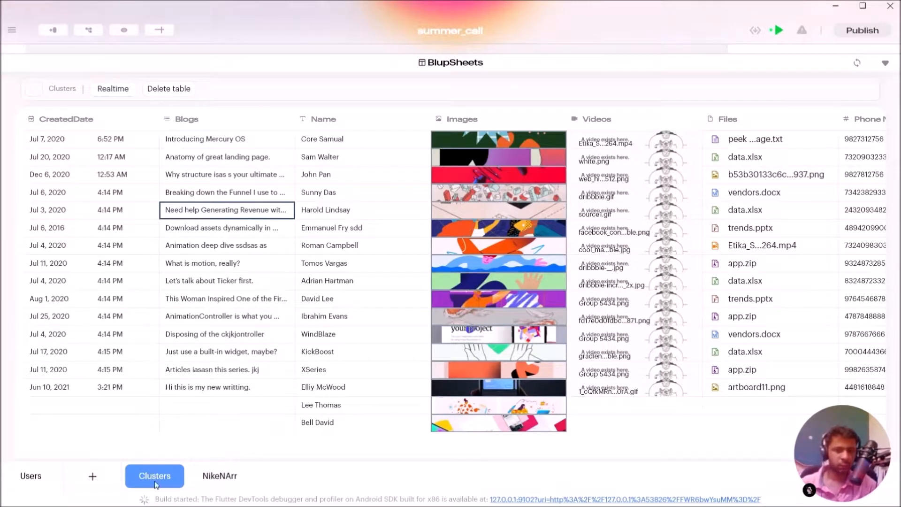
Step: Add a new table to BlupSheets
left_click(93, 477)
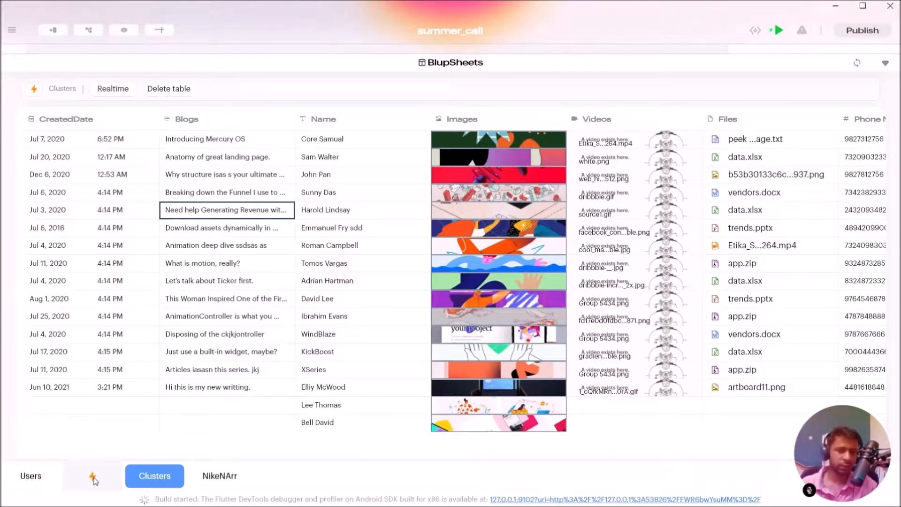
left_click(93, 477)
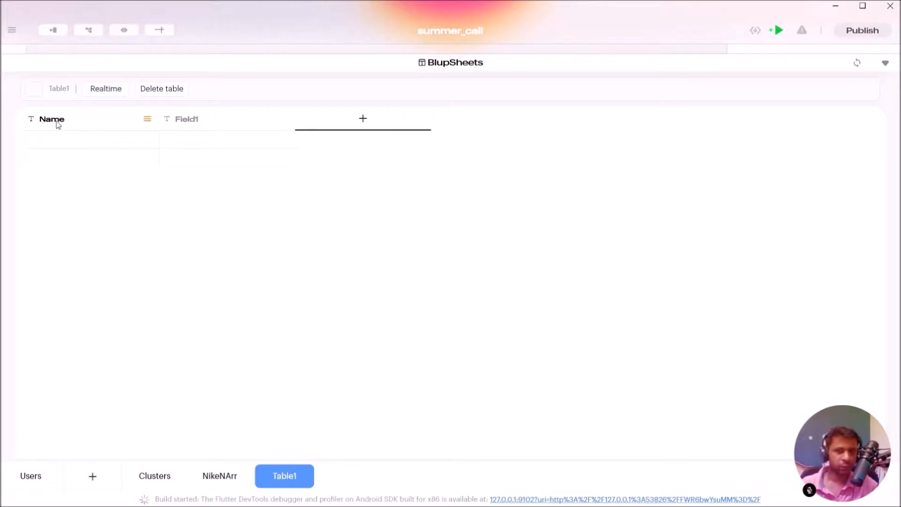
Step: Rename the new table's Name column as Id
left_click(120, 138)
left_click(109, 145)
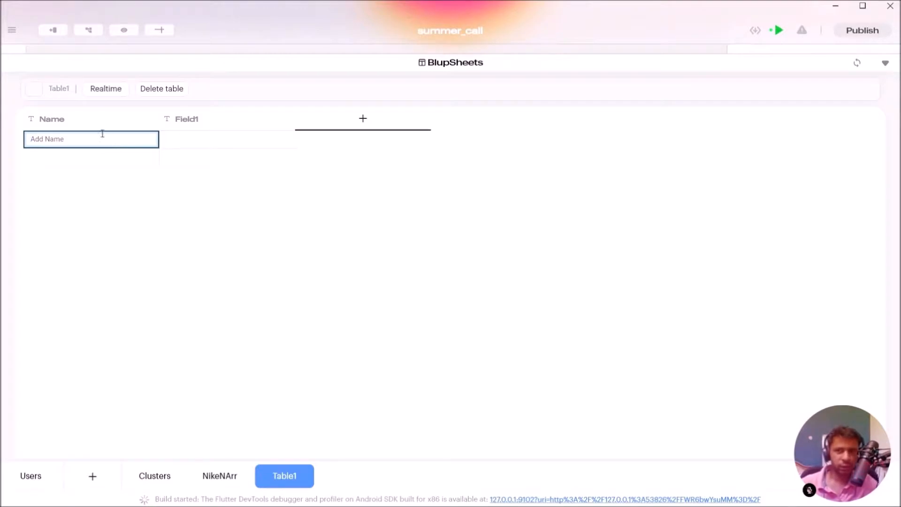
double_click(64, 120)
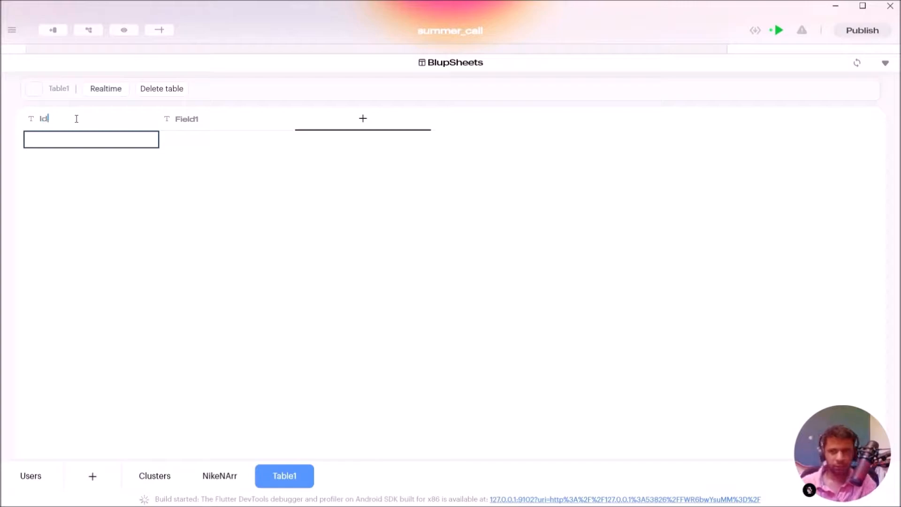
left_click(88, 143)
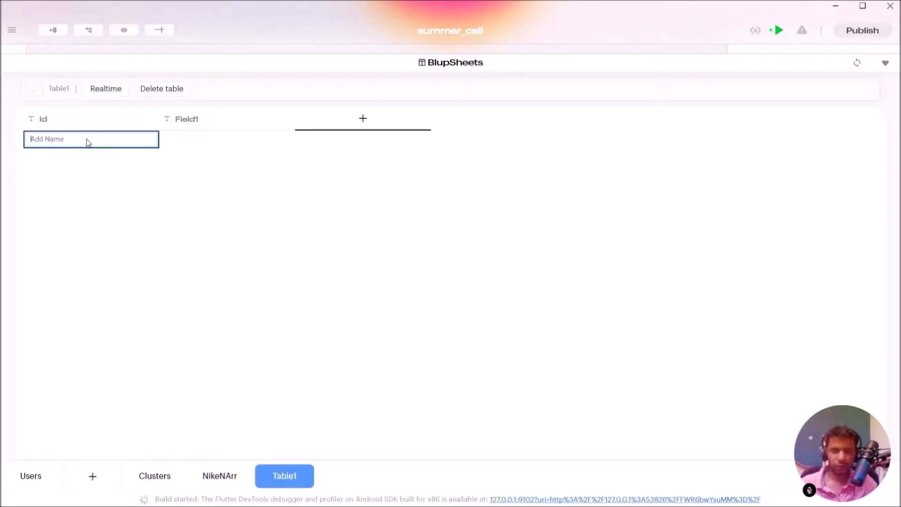
Step: Change the Id column's field type to Number and enter 1 in its first record
left_click(149, 120)
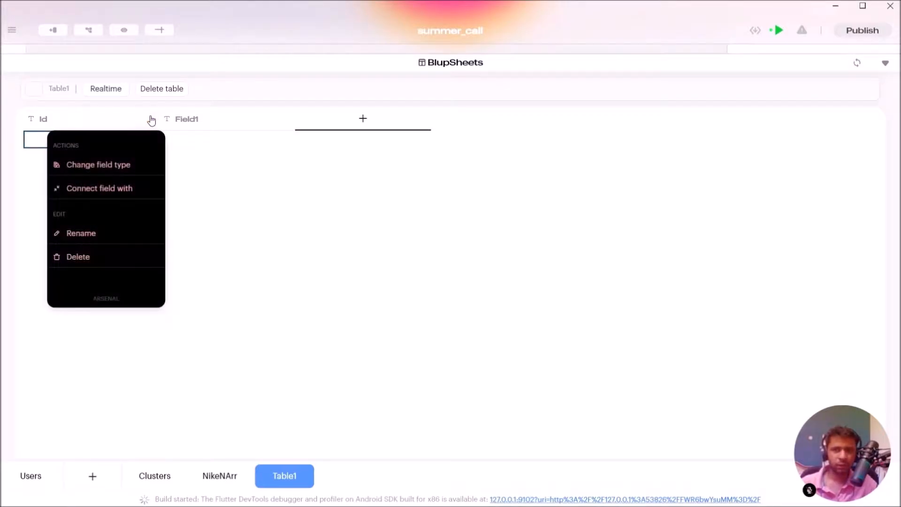
left_click(115, 165)
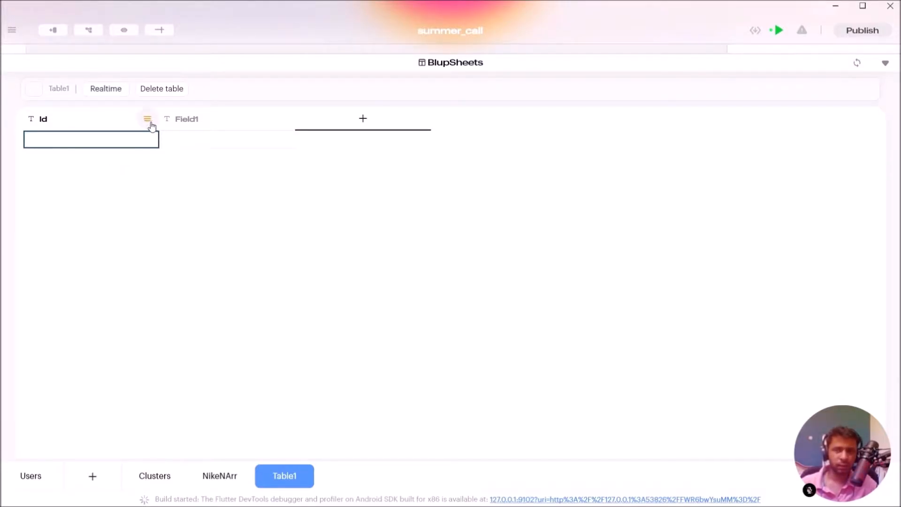
left_click(149, 121)
left_click(124, 163)
left_click(112, 188)
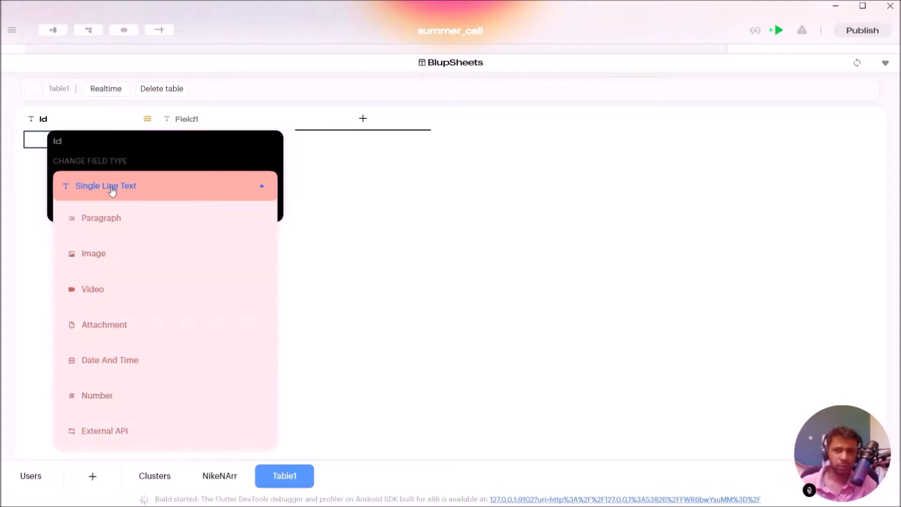
left_click(103, 390)
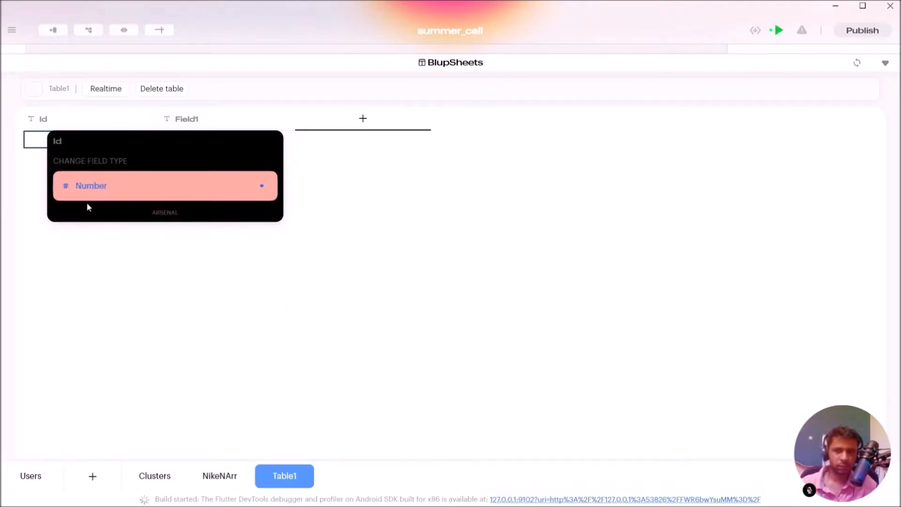
left_click(98, 247)
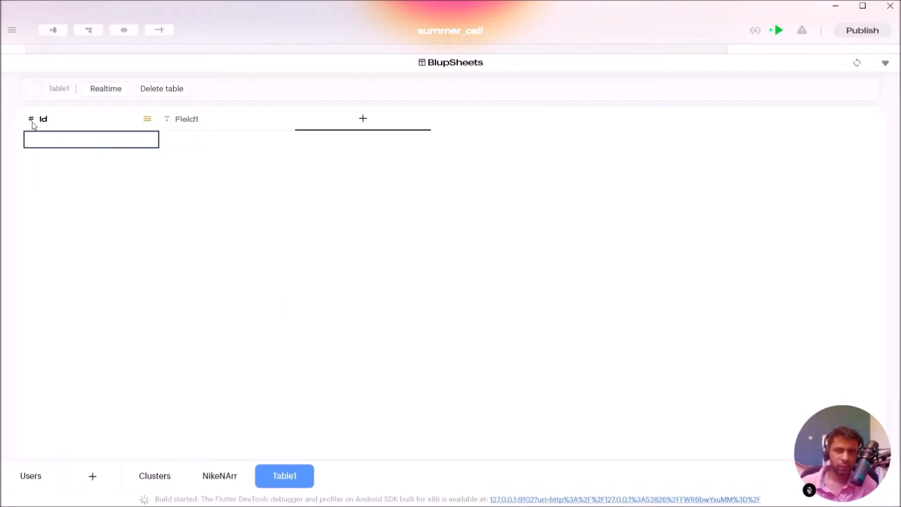
left_click(54, 141)
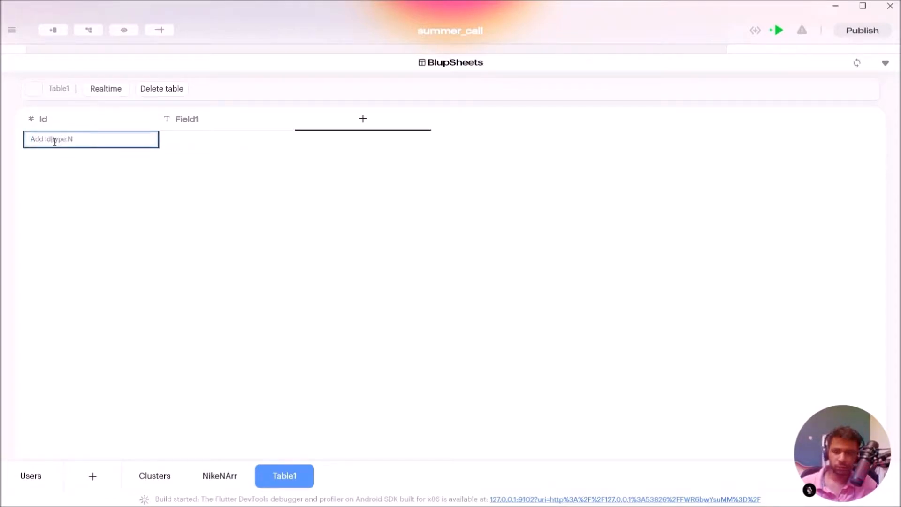
type("1")
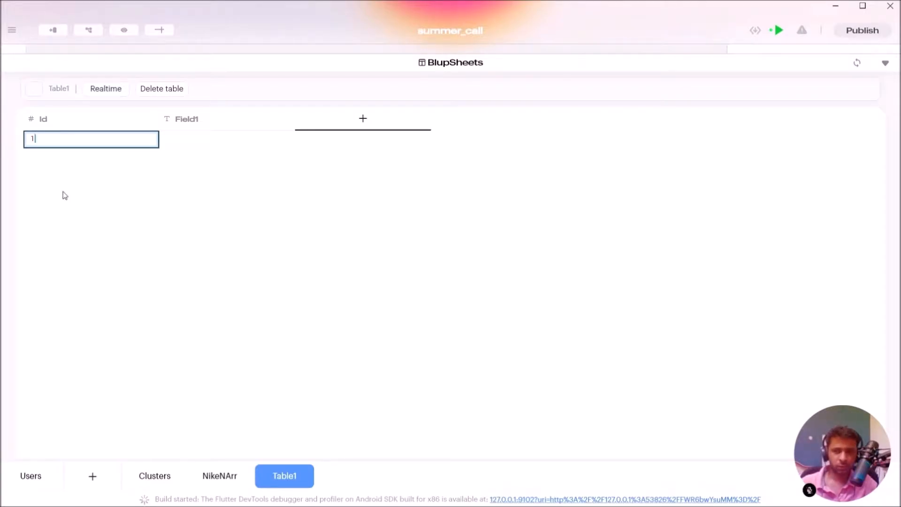
Step: Rename the Field1 column as Name
double_click(193, 120)
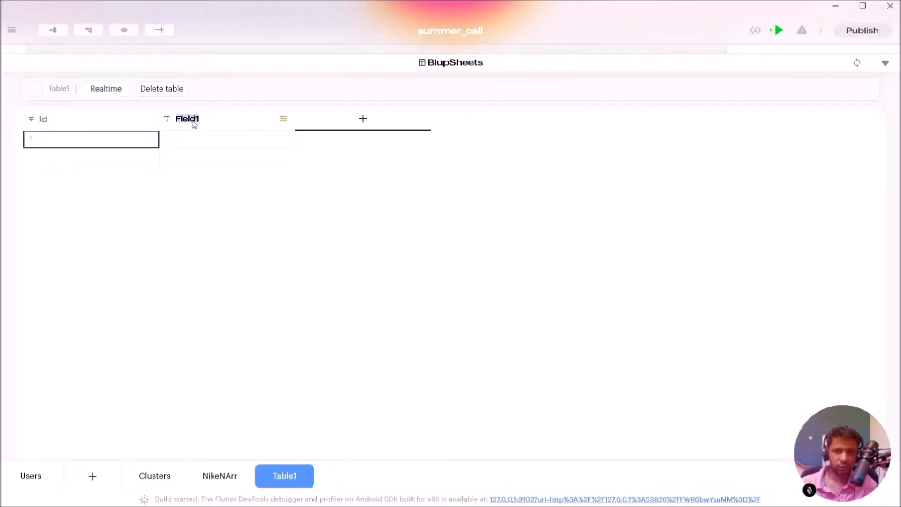
key("BackSpace")
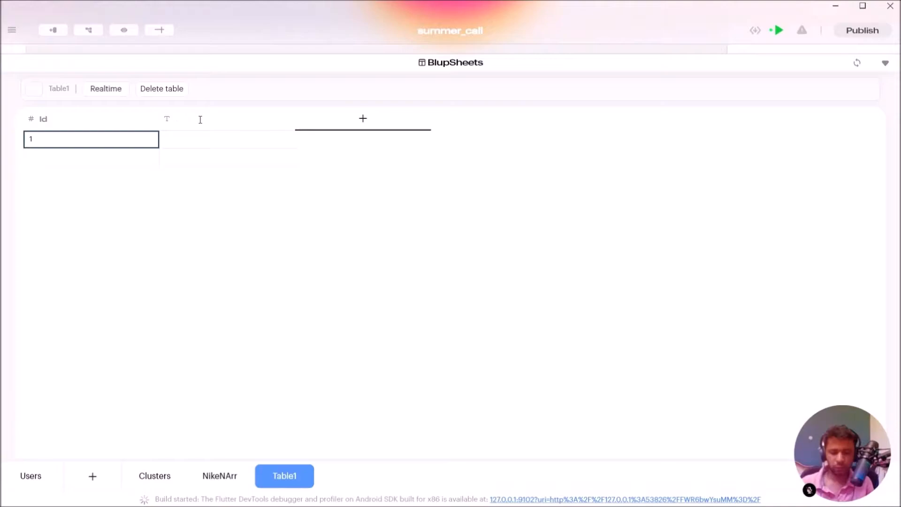
type("Name")
left_click(201, 144)
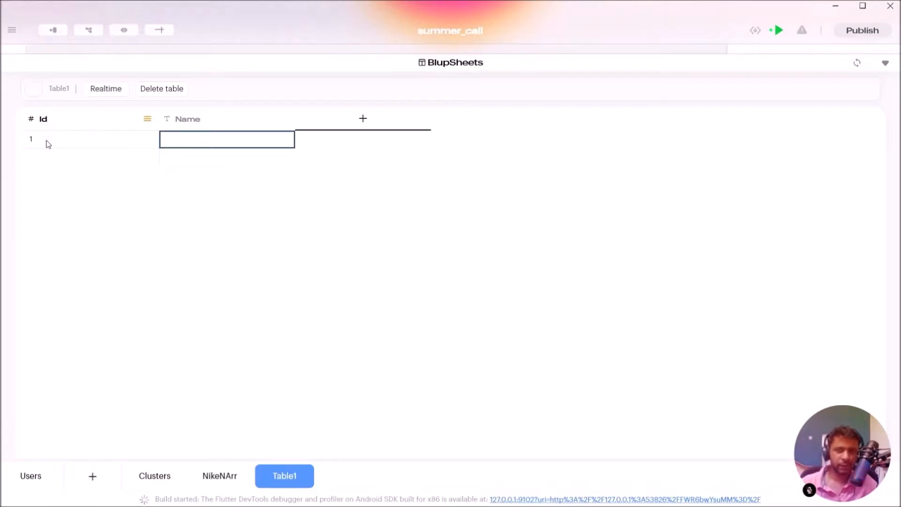
Step: Enter a sample first name in the first record's Name cell and add two more fields to the table
double_click(208, 143)
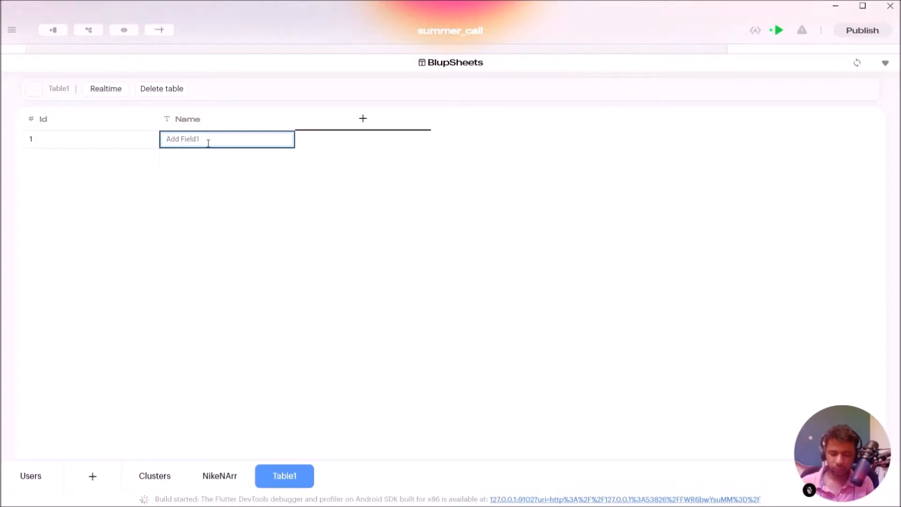
type("Ji")
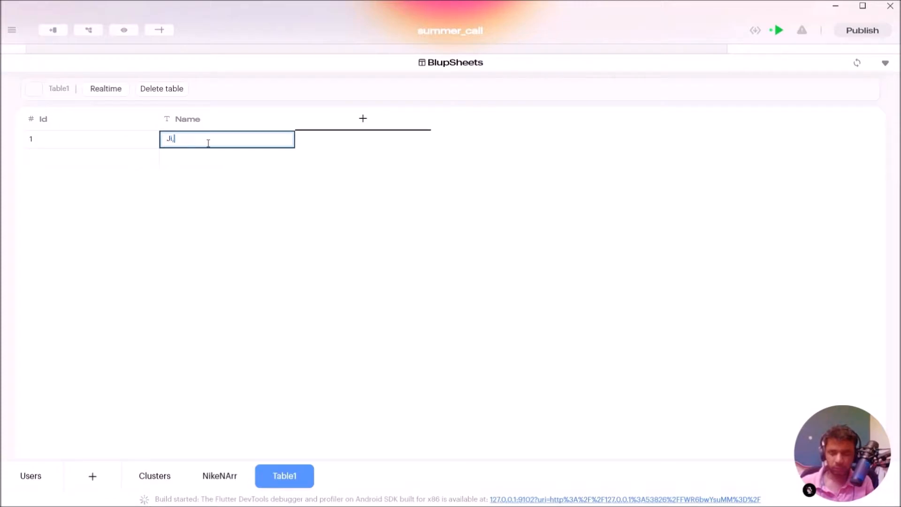
type("m")
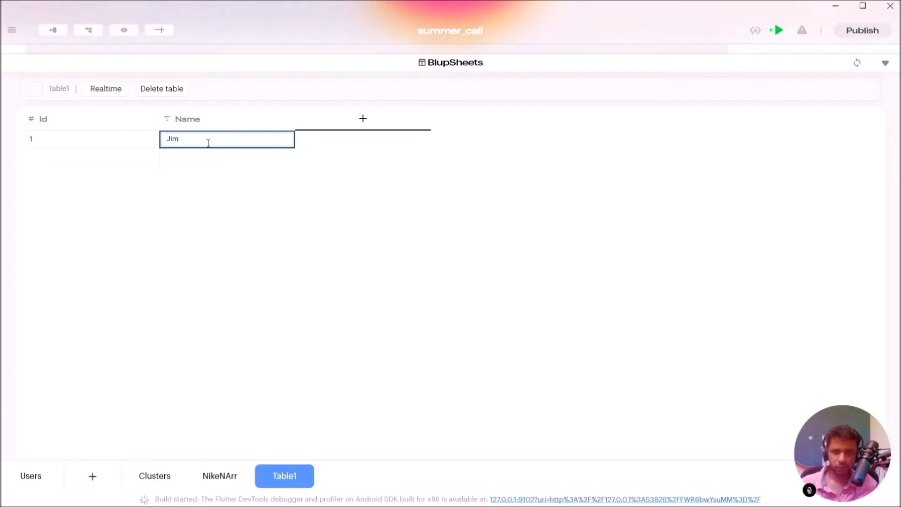
left_click(212, 190)
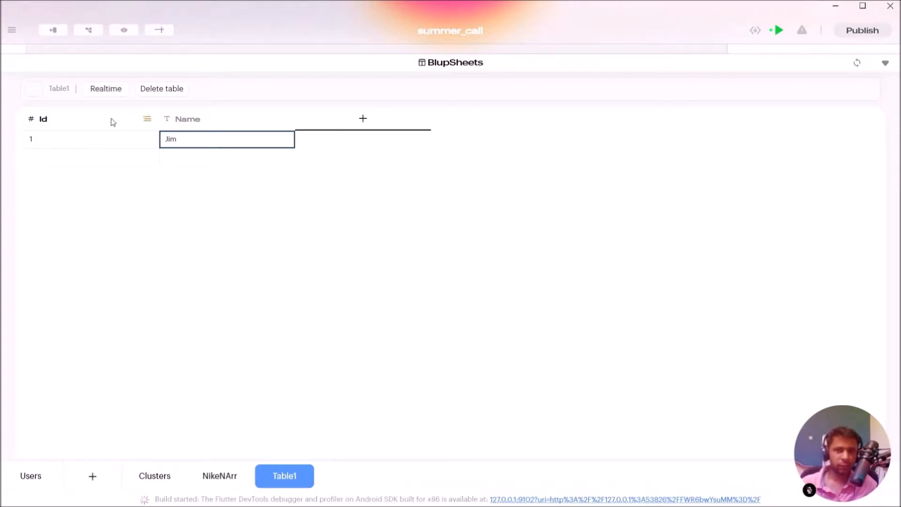
left_click(384, 121)
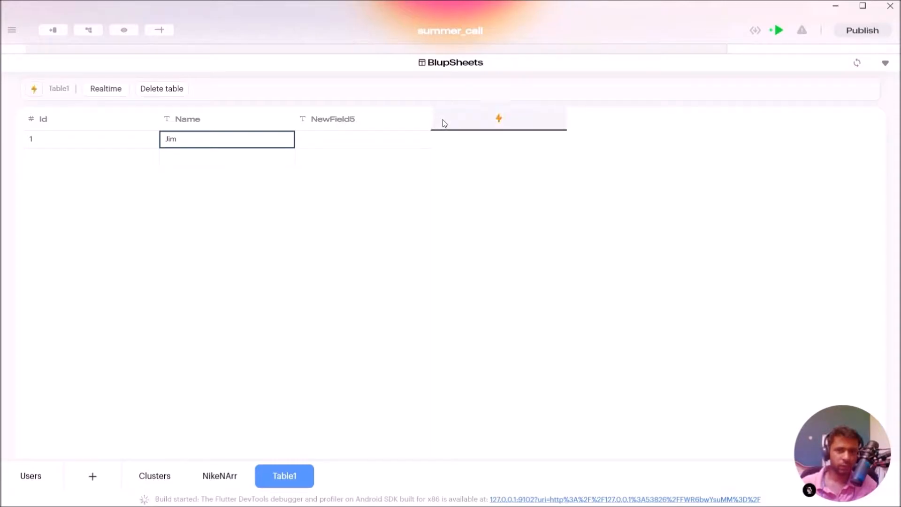
left_click(532, 120)
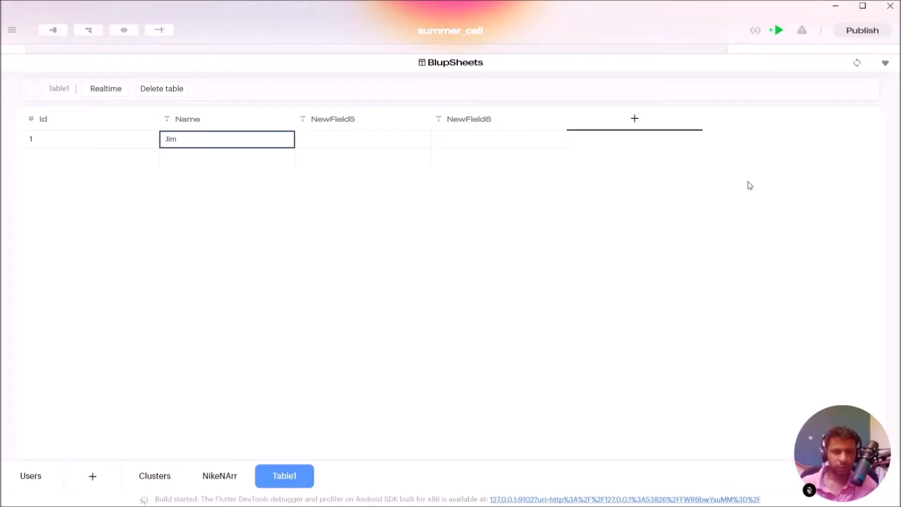
Step: Look through the records of the Clusters table, including its Blogs and Name columns
left_click(154, 476)
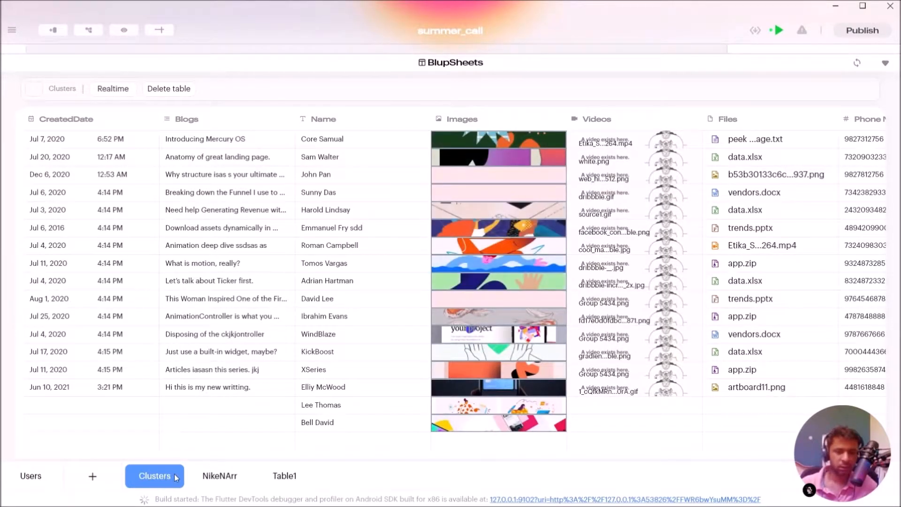
left_click(208, 262)
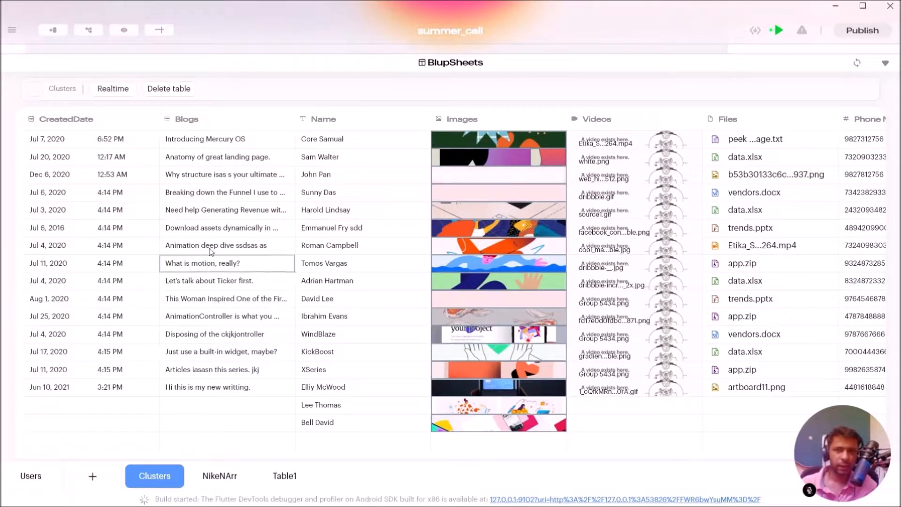
left_click(328, 175)
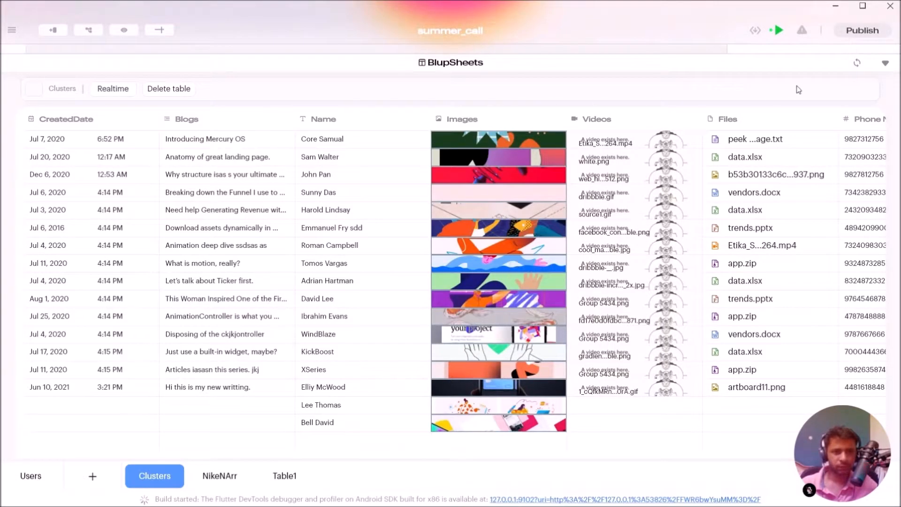
Step: Close BlupSheets and add a new blank page to the canvas after New Page 5
left_click(885, 63)
left_click_drag(627, 385, 460, 428)
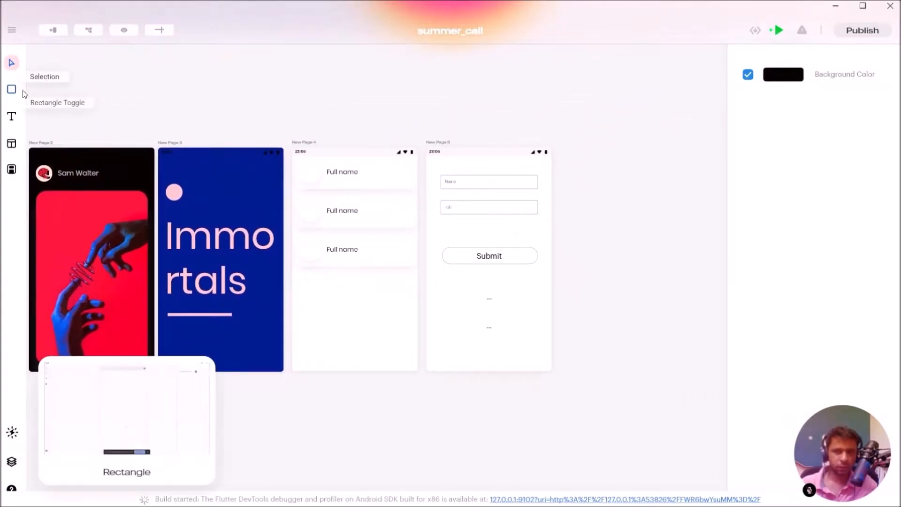
left_click(479, 152)
left_click(53, 30)
left_click_drag(413, 172, 505, 200)
scroll(430, 190, "up", 4)
scroll(574, 143, "down", 2)
scroll(573, 143, "down", 2)
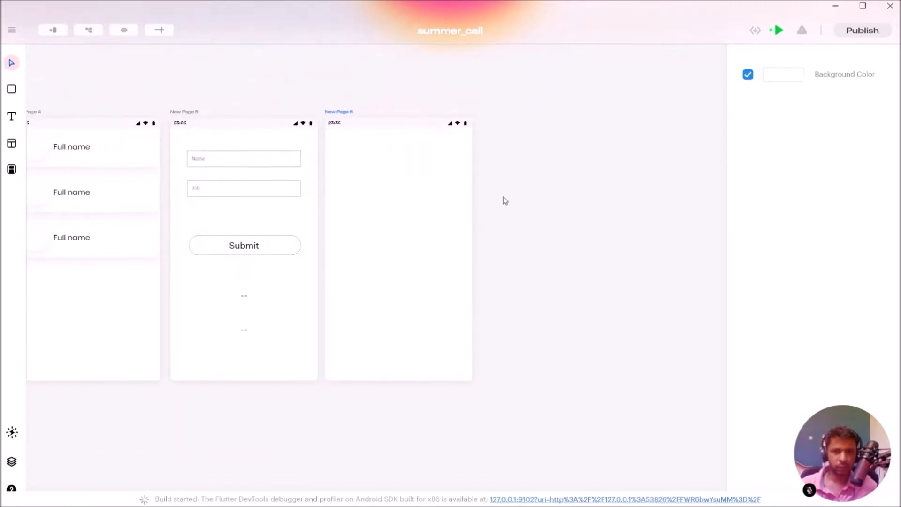
Step: Draw a card rectangle about 411 by 287 on New Page 6, with a small square above an inner rectangle about 388 by 187
scroll(504, 200, "up", 2)
left_click(10, 87)
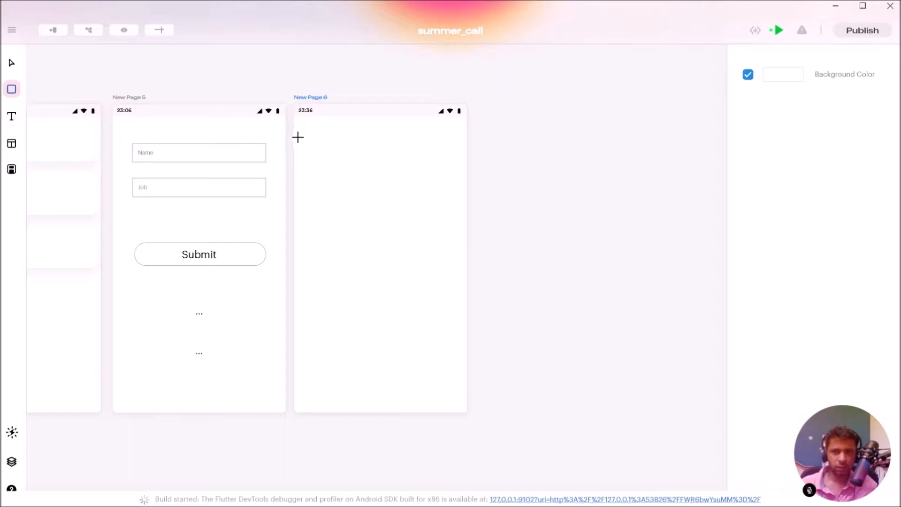
left_click_drag(307, 141, 463, 245)
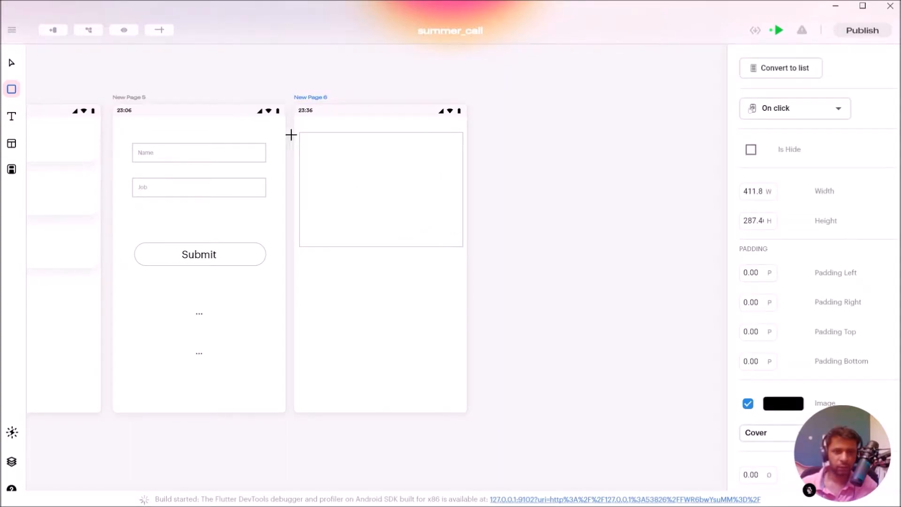
mouse_move(302, 137)
left_mouse_down()
mouse_move(368, 196)
mouse_move(458, 242)
left_mouse_up()
Step: Add the text "Full name" beside the small square in the card
left_click(18, 116)
left_click(351, 151)
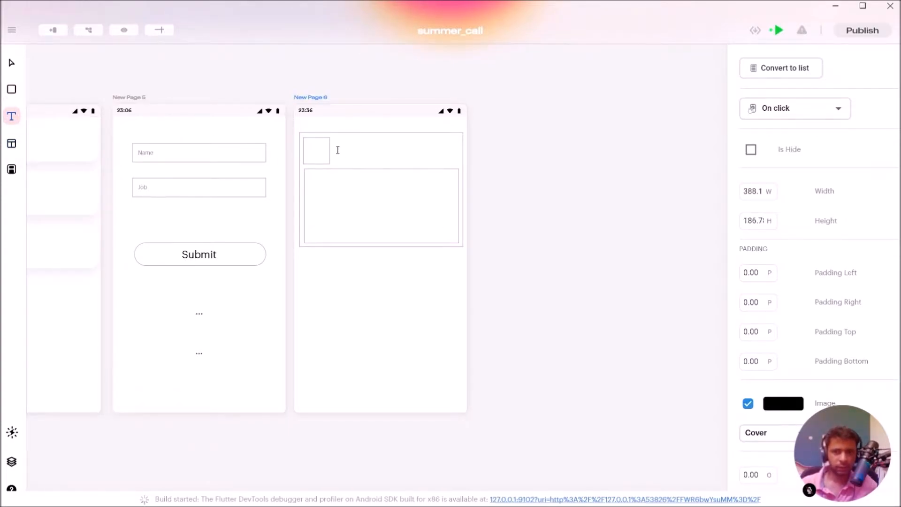
type("Full name")
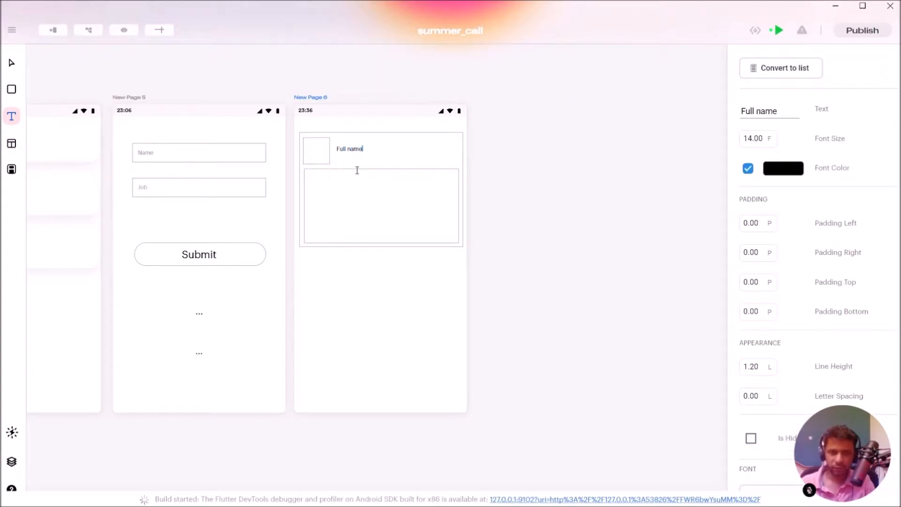
left_click(316, 289)
Step: Enlarge the "Full name" text to a font size of about 18.7
key("v")
left_click(352, 151)
left_click(353, 153)
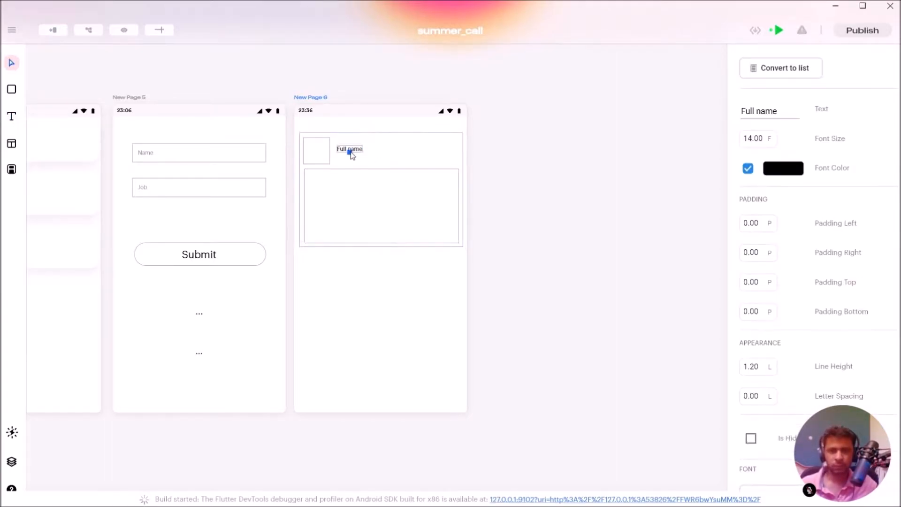
left_click_drag(350, 153, 363, 155)
scroll(364, 155, "up", 5)
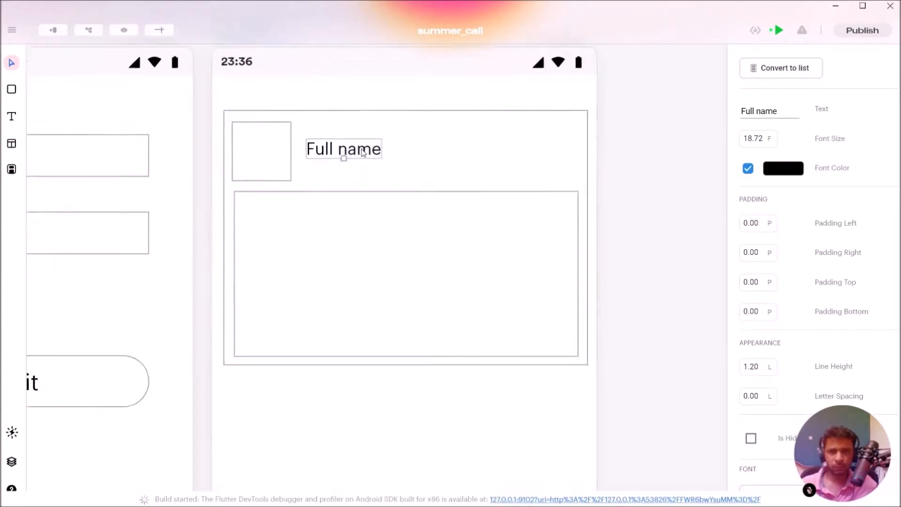
left_click_drag(353, 157, 351, 158)
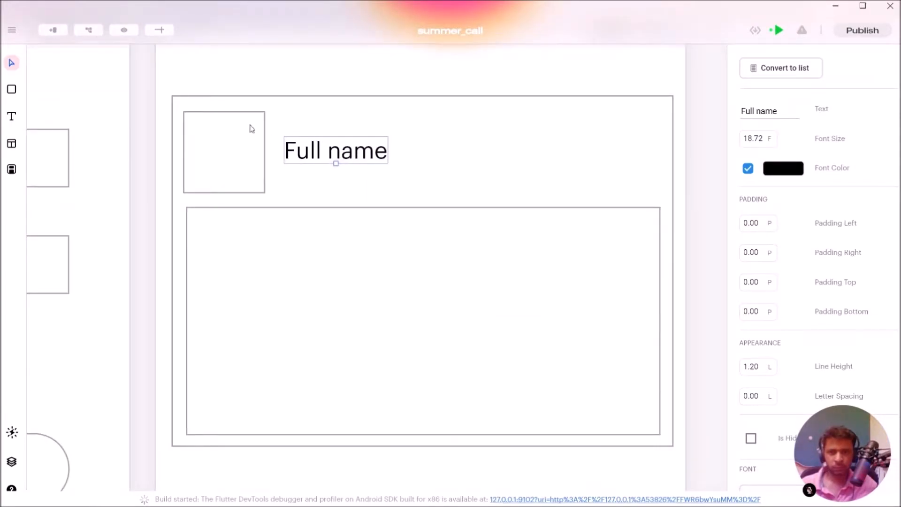
Step: Round the corners of the small square, the inner rectangle by about 18.6 and the outer card by about 17
left_click(206, 129)
left_click_drag(193, 121, 204, 134)
left_click(664, 116)
left_click_drag(664, 107, 659, 115)
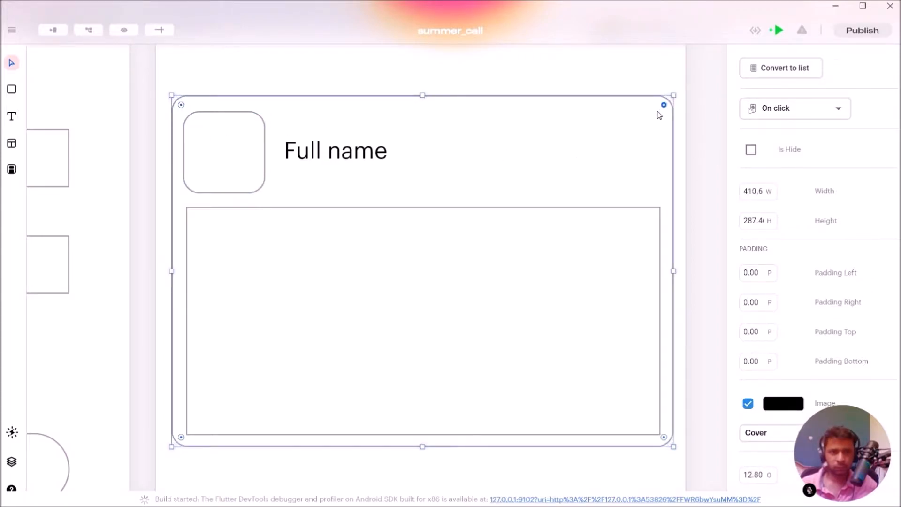
left_click(407, 266)
left_click_drag(195, 216, 205, 226)
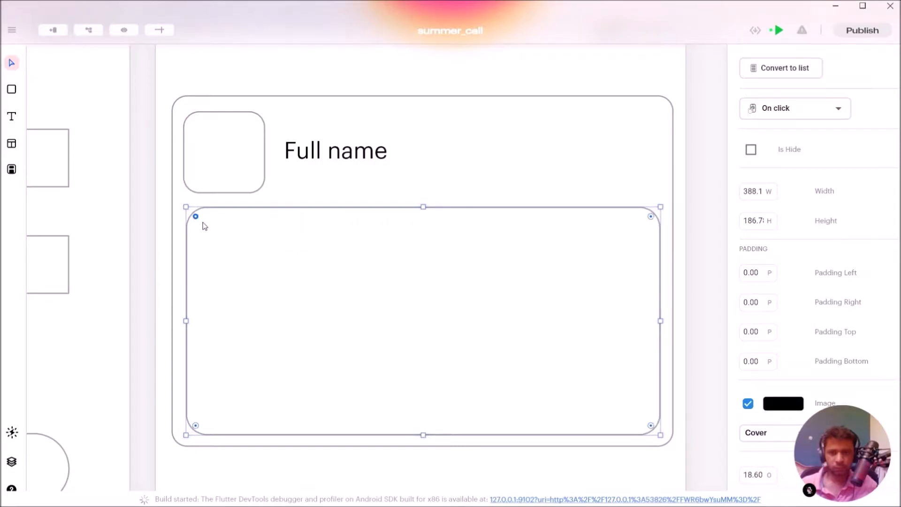
left_click(327, 117)
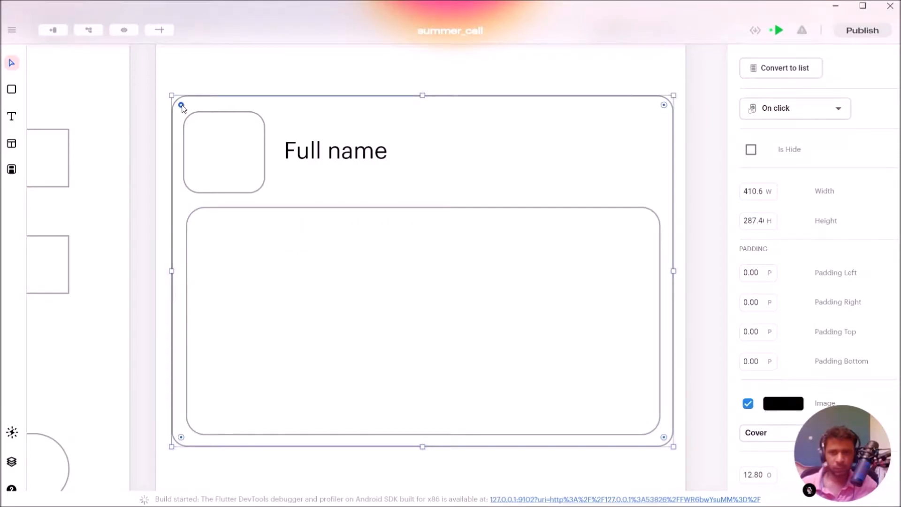
left_click_drag(182, 107, 205, 110)
left_click(523, 66)
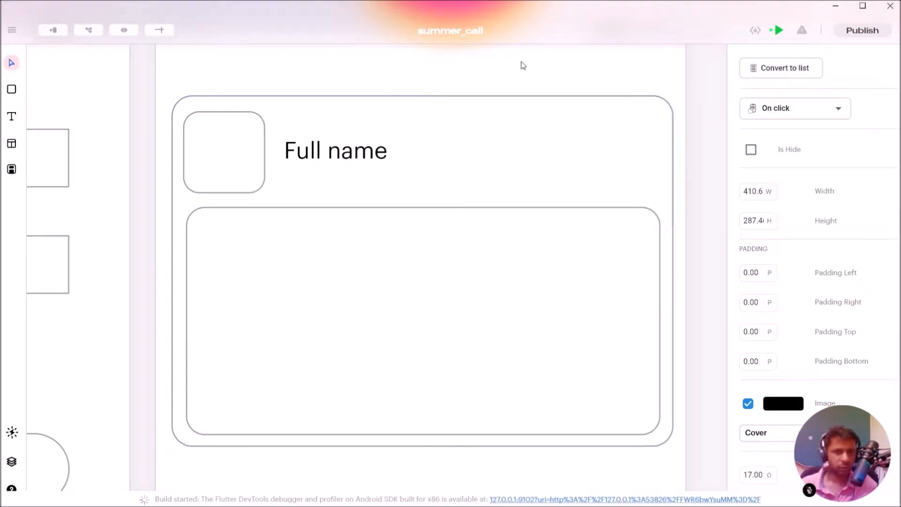
Step: Reposition the small square, the outer card and the inner rectangle so they line up evenly and centre on the page
left_click(210, 153)
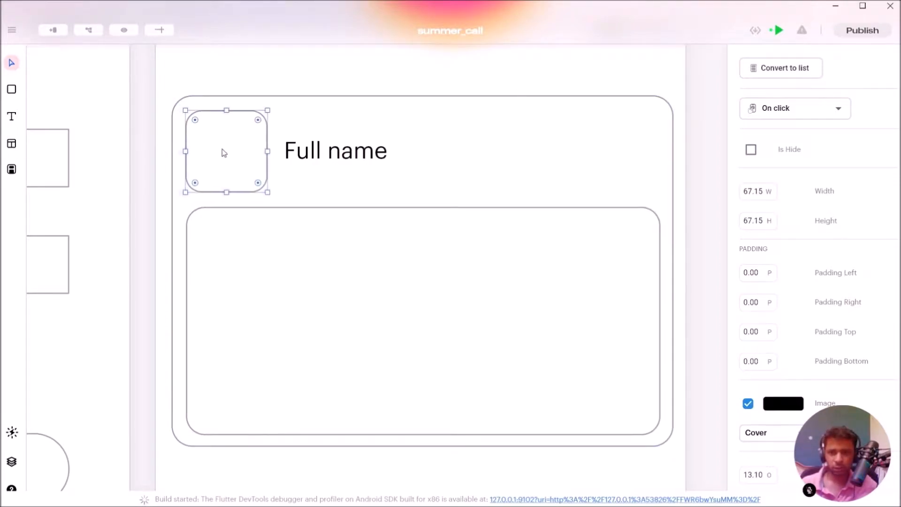
left_click_drag(224, 153, 223, 154)
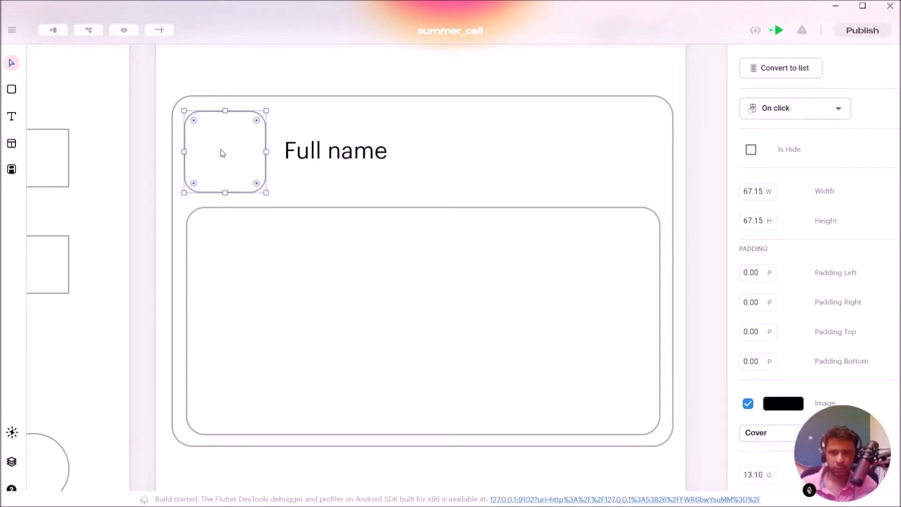
left_click(513, 172)
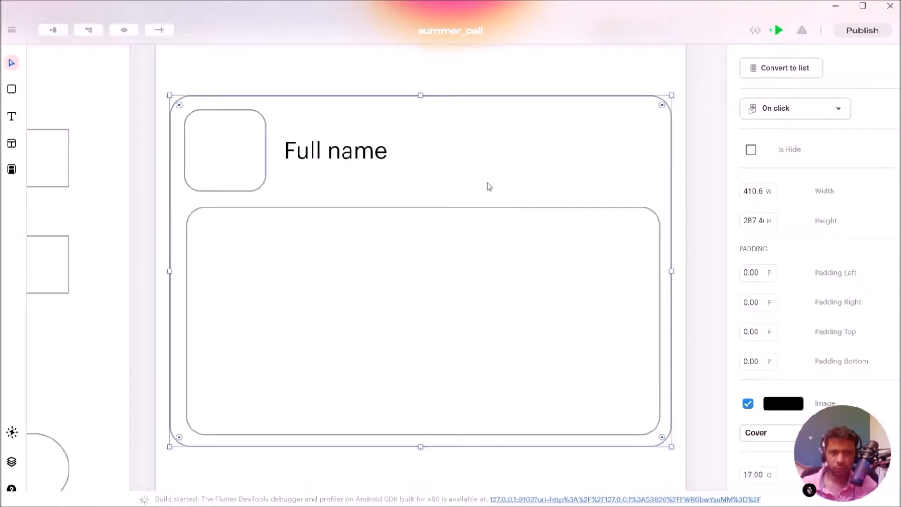
left_click(449, 244)
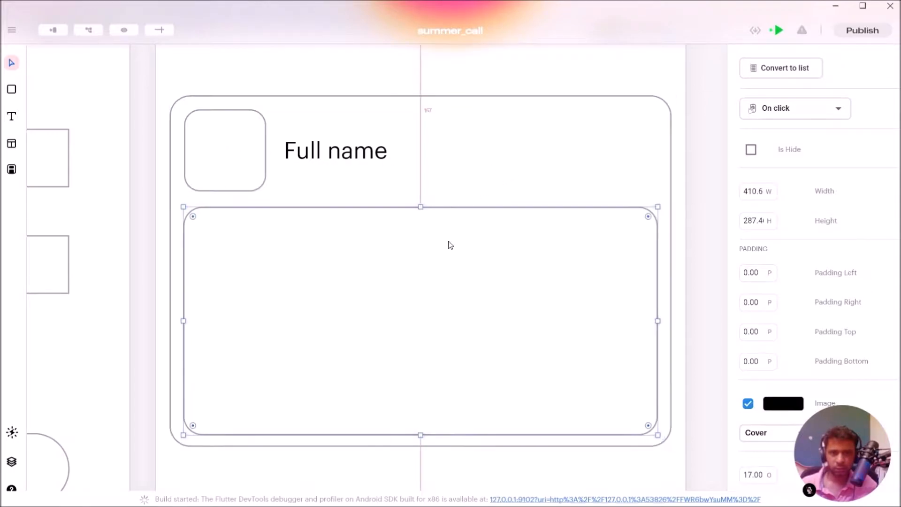
left_click(213, 156)
Step: Enlarge the "Full name" text to a font size of about 24 and set its font to Poppins
left_click(359, 155)
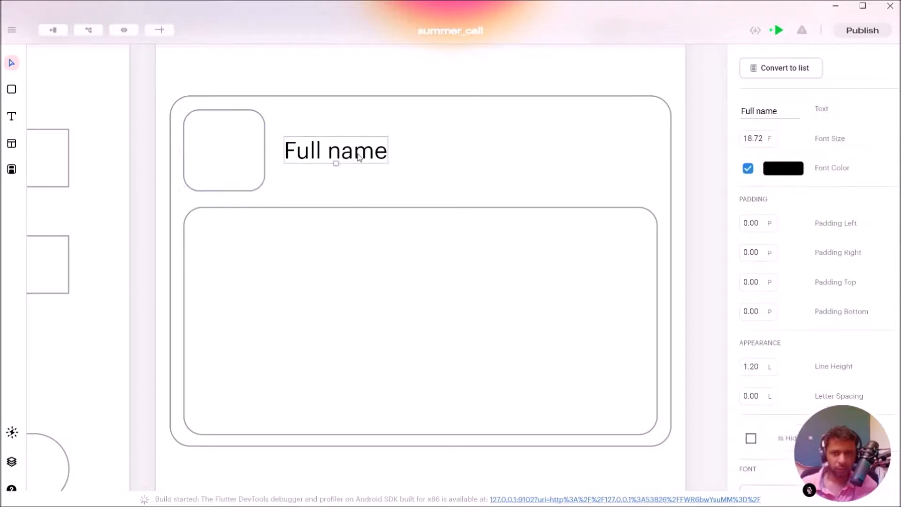
left_click_drag(337, 165, 361, 157)
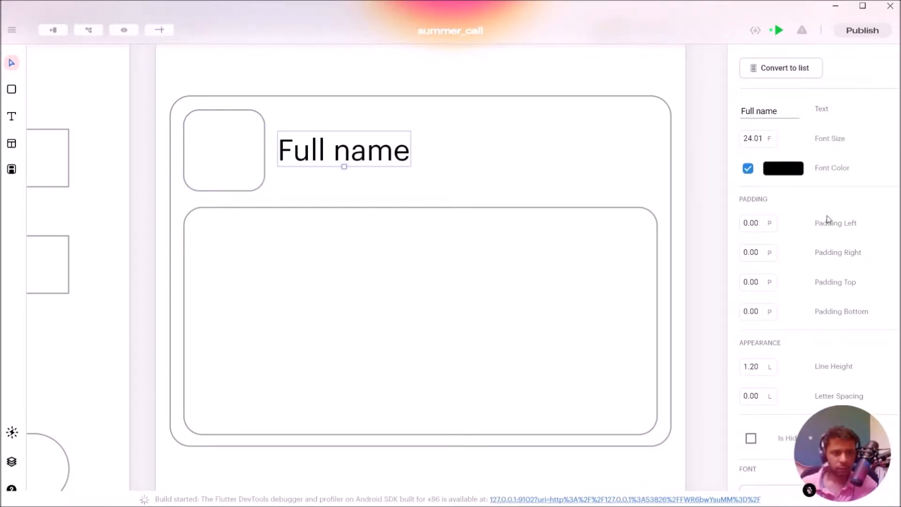
scroll(827, 217, "down", 4)
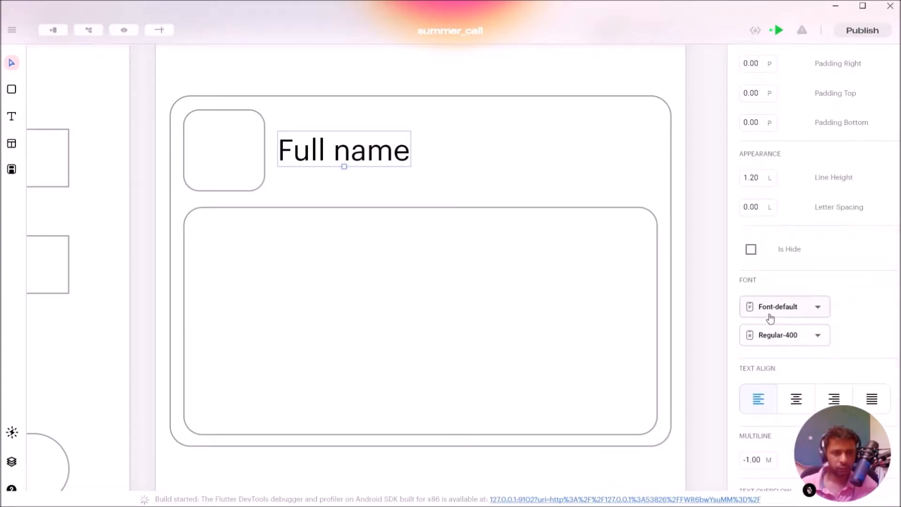
left_click(770, 317)
left_click(755, 157)
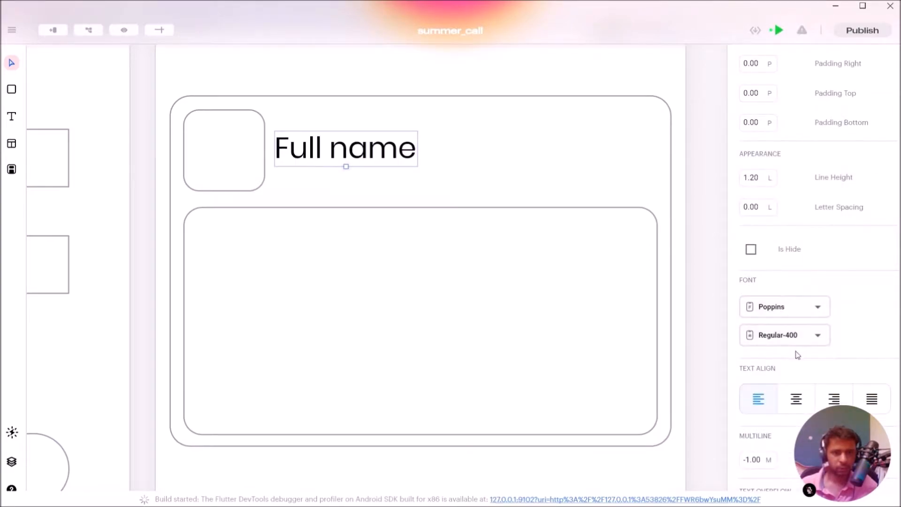
left_click_drag(363, 152, 373, 152)
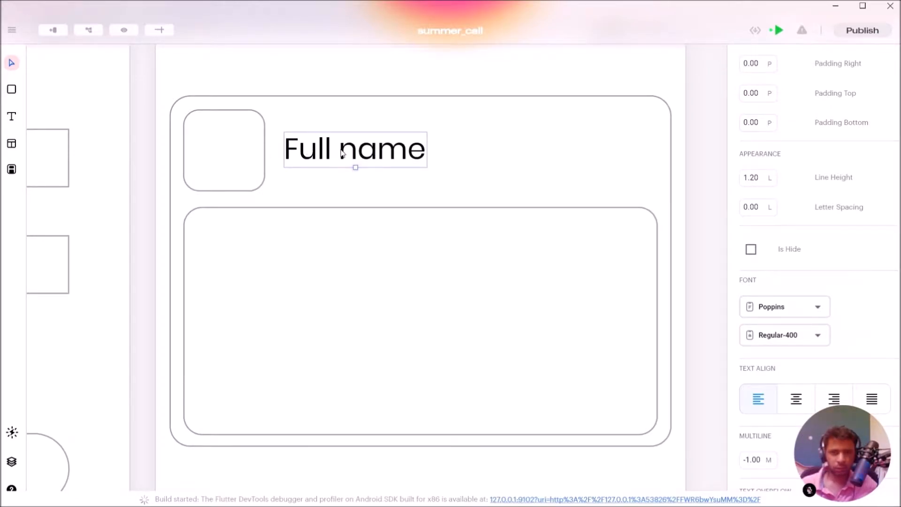
Step: Move the "Full name" text to the page's left edge and set its left padding to 100
left_click_drag(398, 156, 259, 156)
scroll(824, 245, "down", 3)
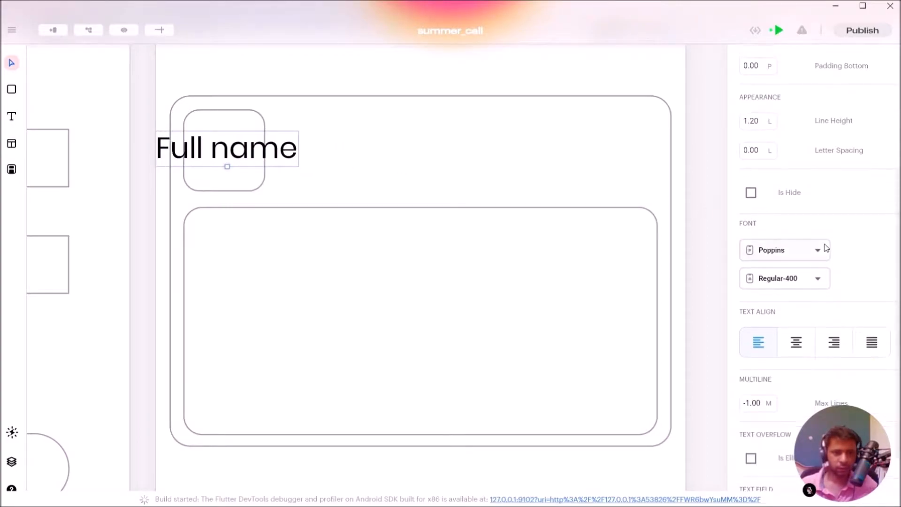
scroll(825, 245, "up", 2)
scroll(831, 241, "up", 2)
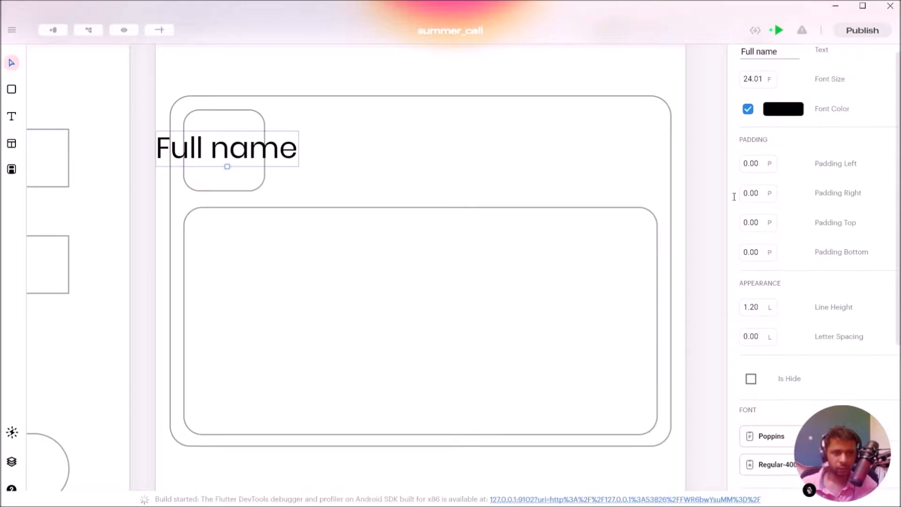
left_click_drag(751, 164, 766, 69)
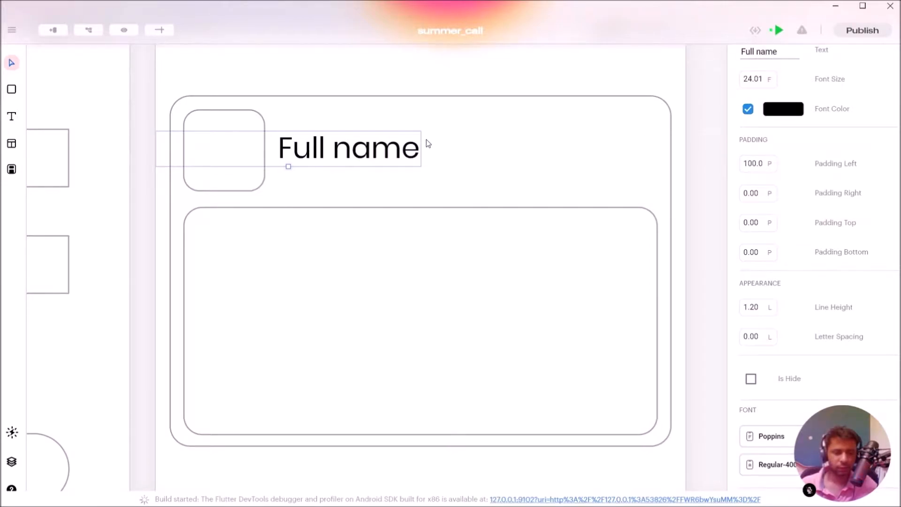
Step: Reduce the left padding of the "Full name" text to 93
left_click(492, 145)
left_click(347, 154)
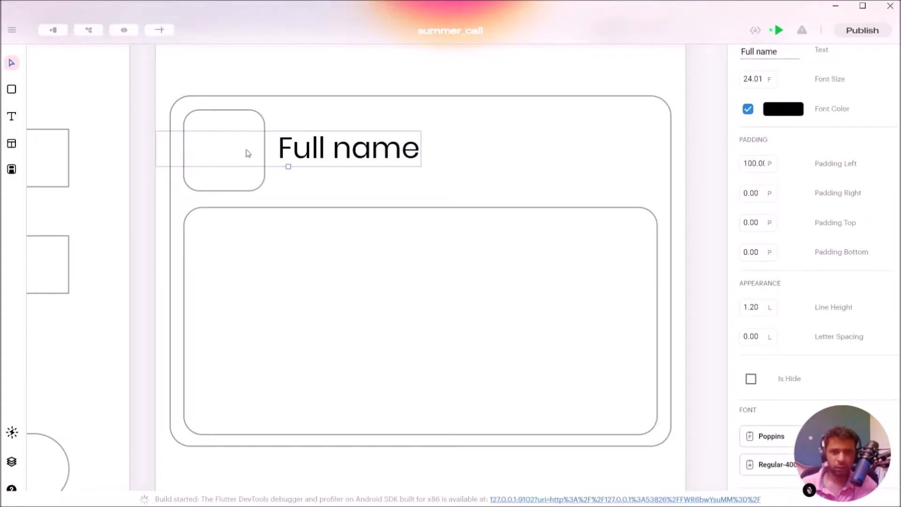
left_click(219, 126)
left_click(326, 150)
left_click_drag(753, 166, 754, 170)
left_click(619, 174)
left_click(343, 151)
left_click(280, 150)
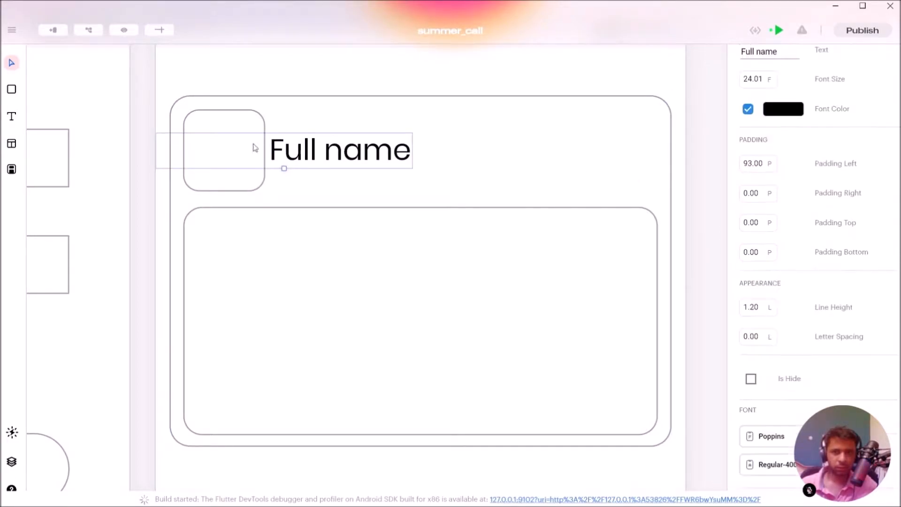
Step: Convert the whole card, with its square, inner rectangle and "Full name" text, to a List
left_click_drag(141, 77, 699, 462)
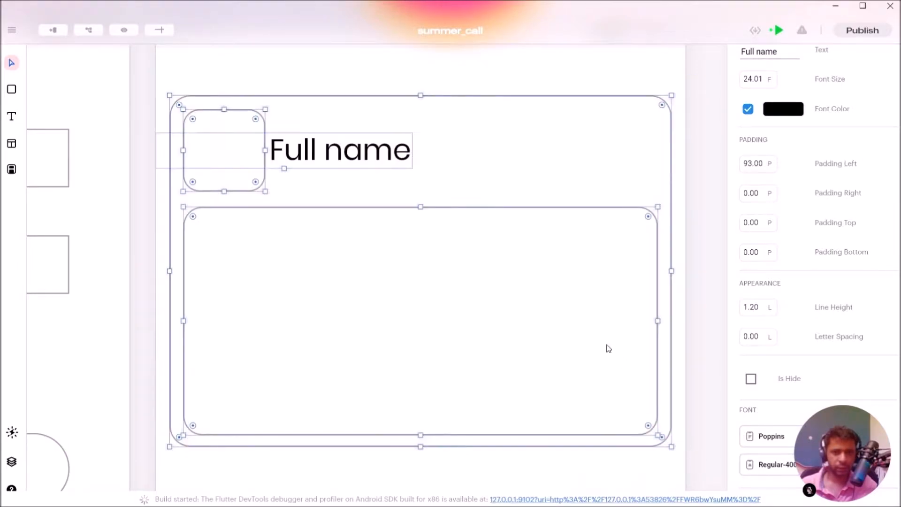
right_click(539, 287)
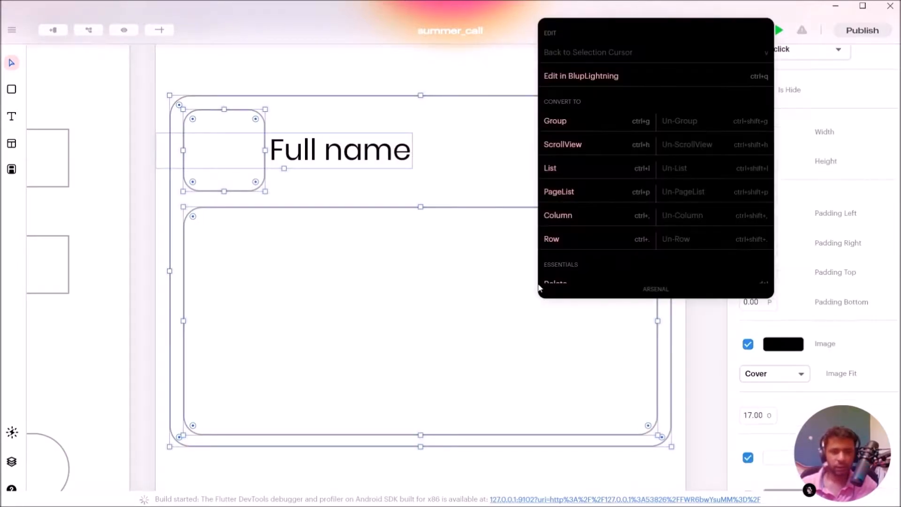
left_click(562, 172)
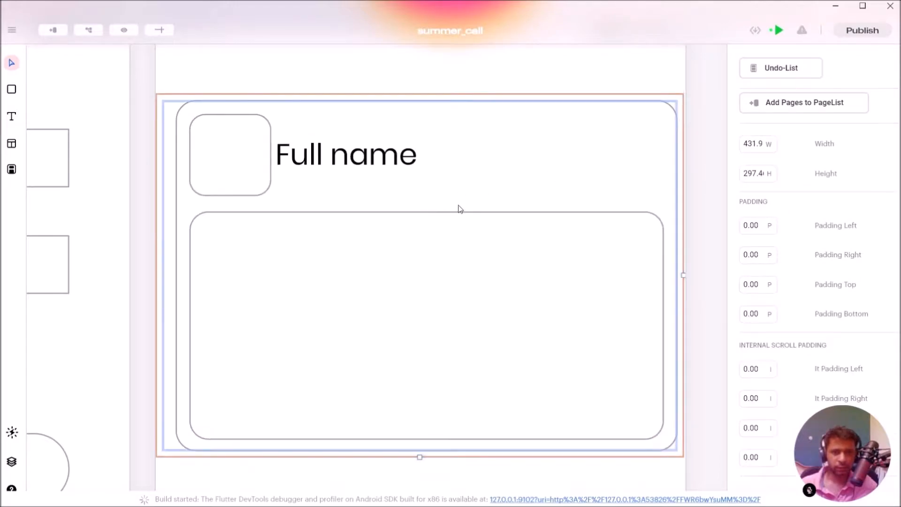
Step: Move the card list up below the status bar of New Page 6 and extend its height to about 743
scroll(477, 240, "down", 5)
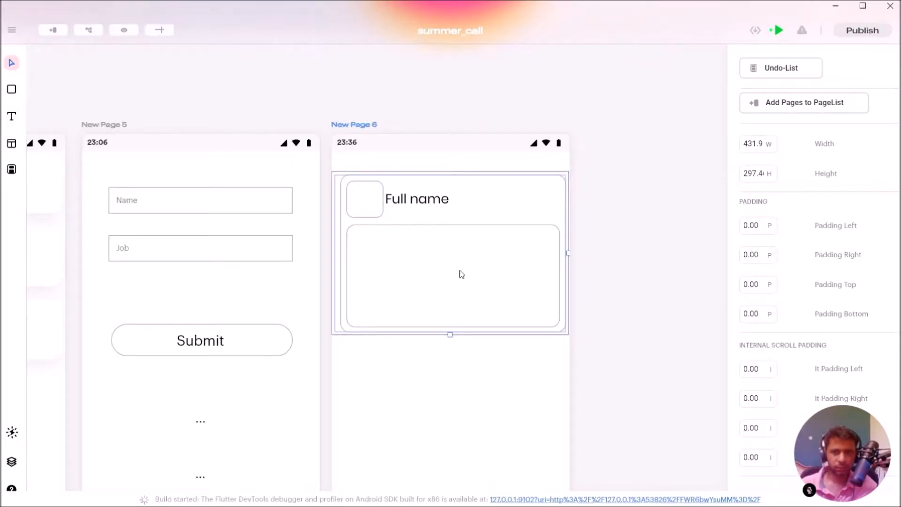
scroll(464, 280, "down", 2)
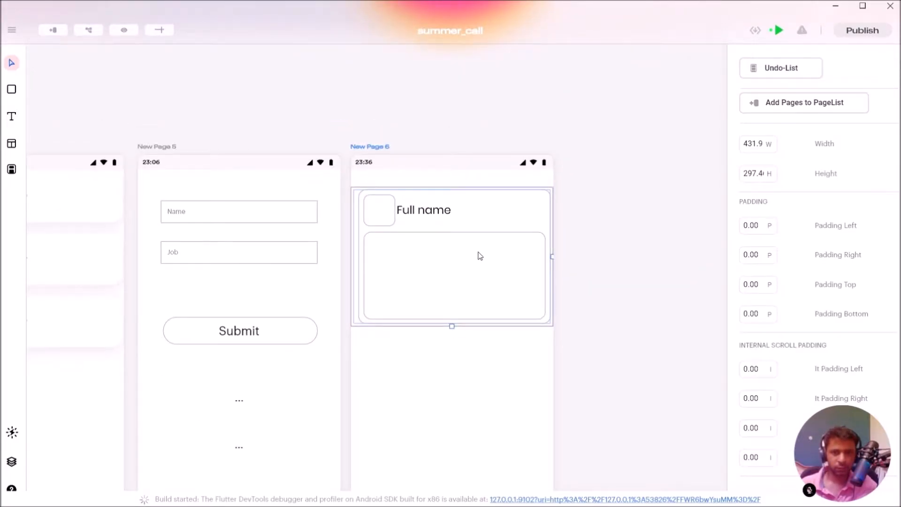
left_click_drag(452, 326, 463, 505)
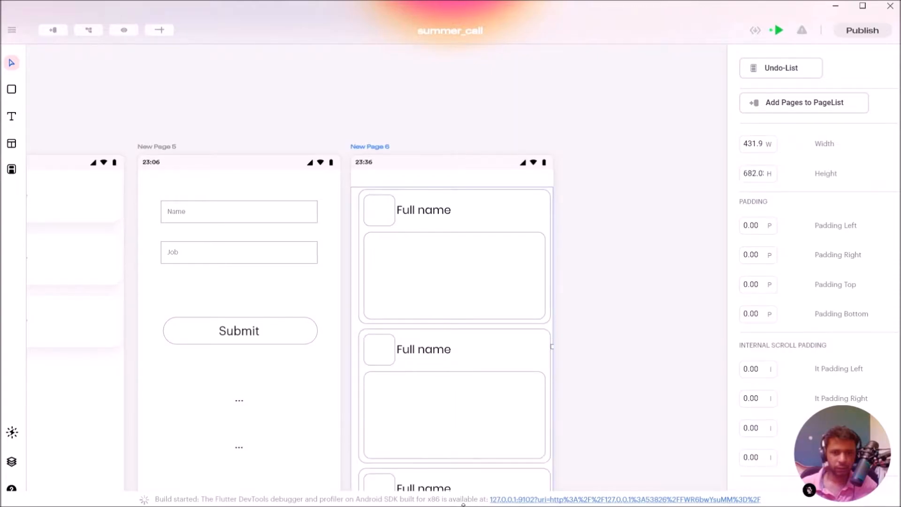
scroll(454, 338, "down", 1)
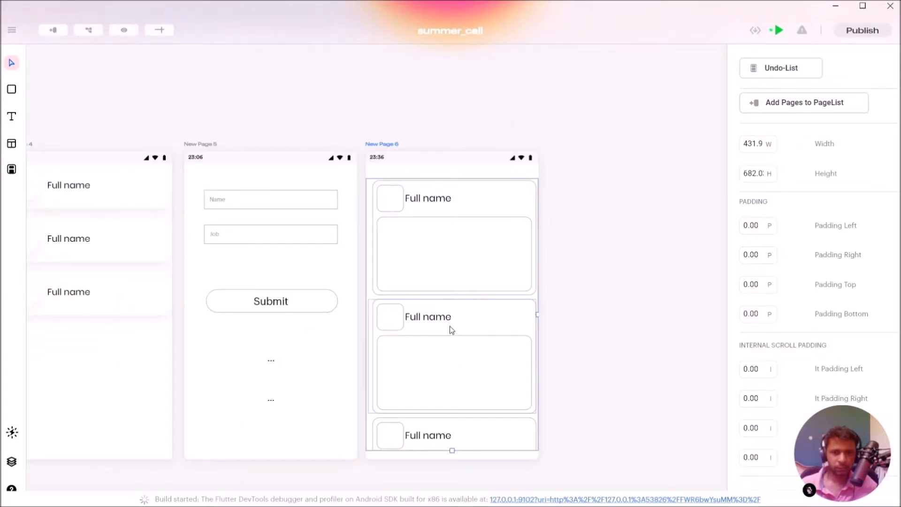
left_click_drag(449, 320, 455, 307)
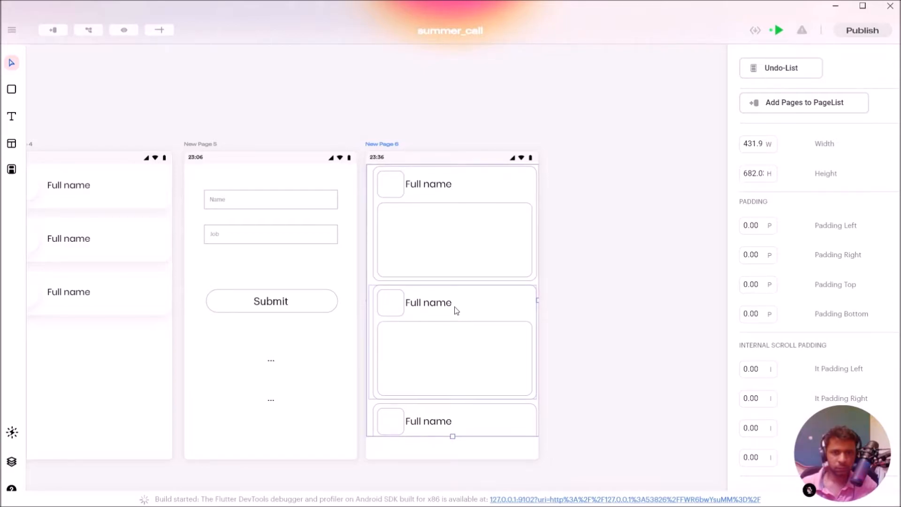
left_click_drag(452, 435, 454, 460)
Step: Open the New Page 6 list in BlupLightning and enlarge the node editor area
left_click(13, 431)
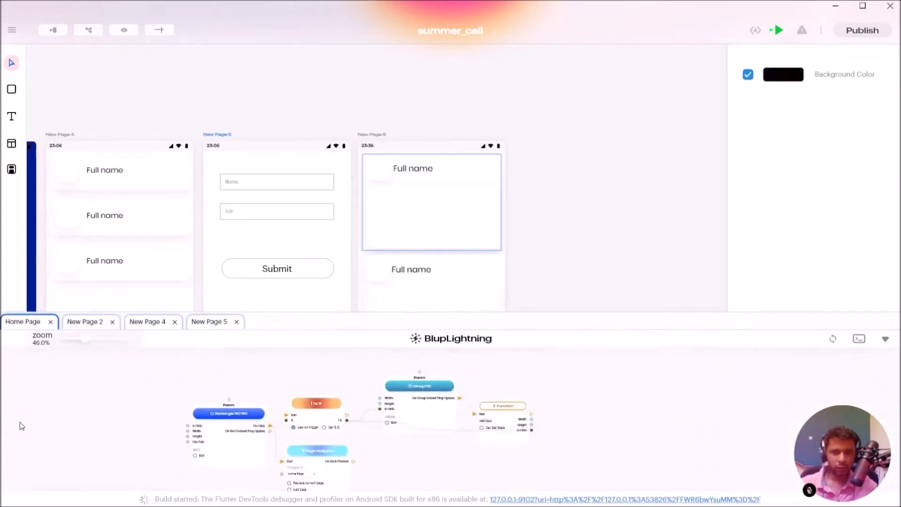
left_click(497, 180)
right_click(486, 181)
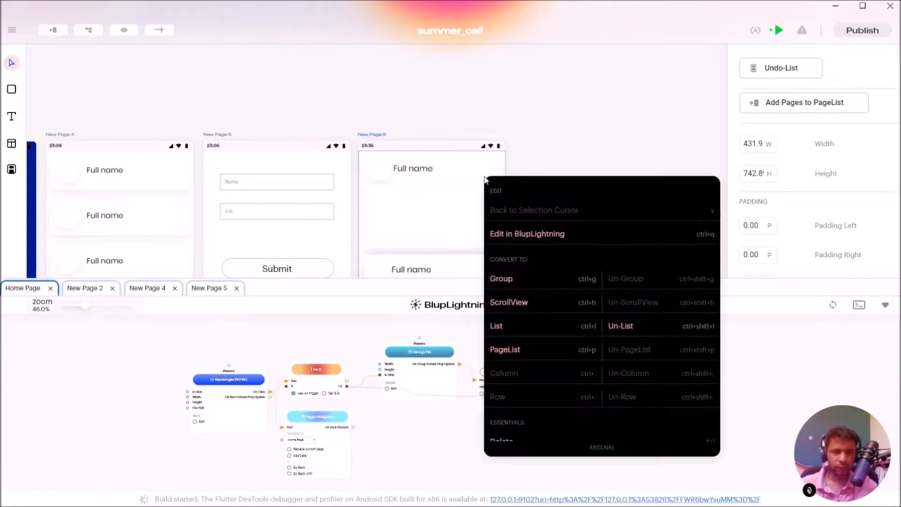
left_click(494, 232)
left_click(287, 290)
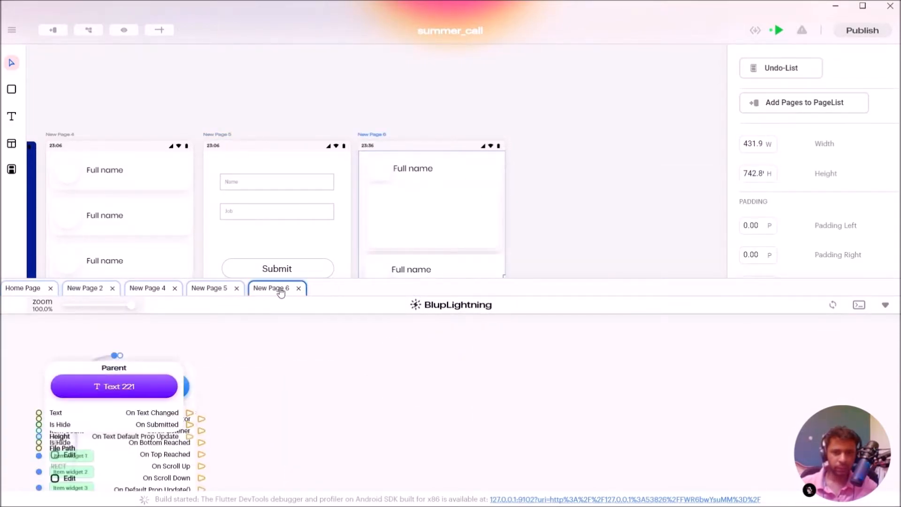
left_click_drag(298, 312, 318, 235)
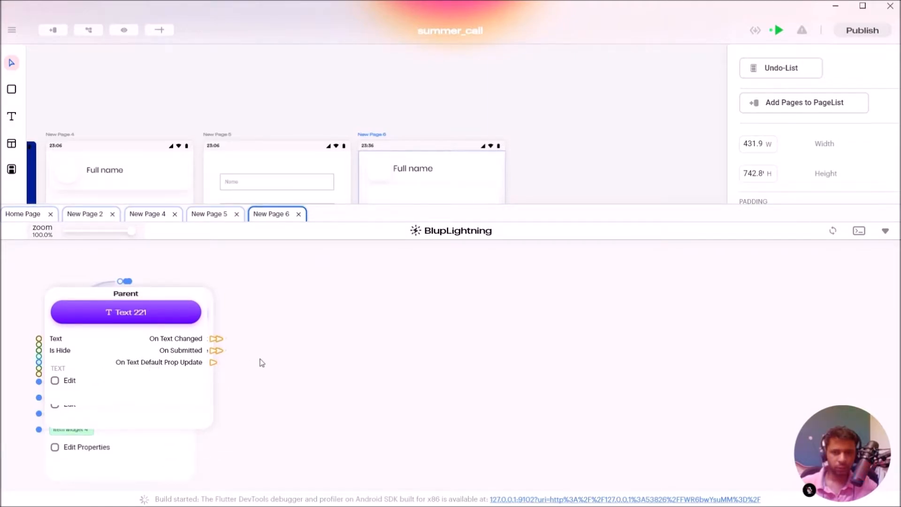
Step: Spread out the stacked New Page 6 nodes, with the List View node at the far right of the text and rectangle nodes
scroll(258, 366, "down", 5)
left_click_drag(74, 335, 680, 364)
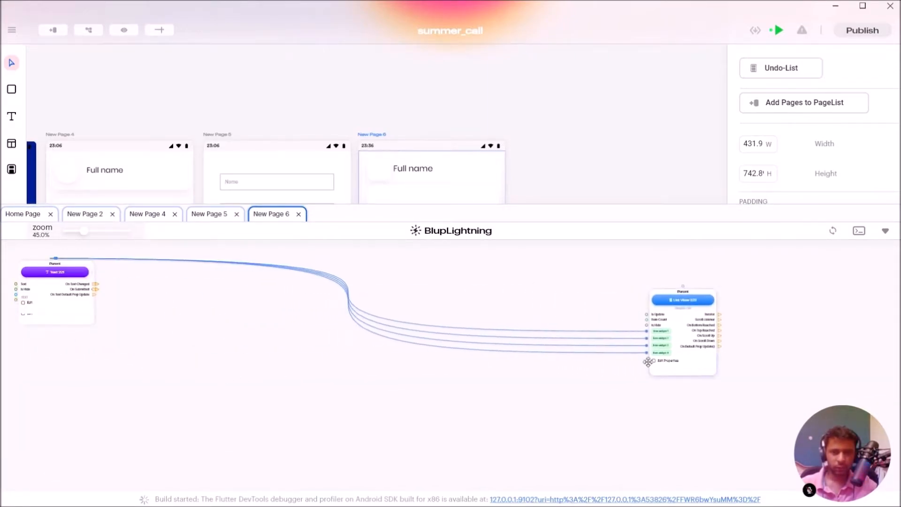
left_click_drag(52, 287, 540, 382)
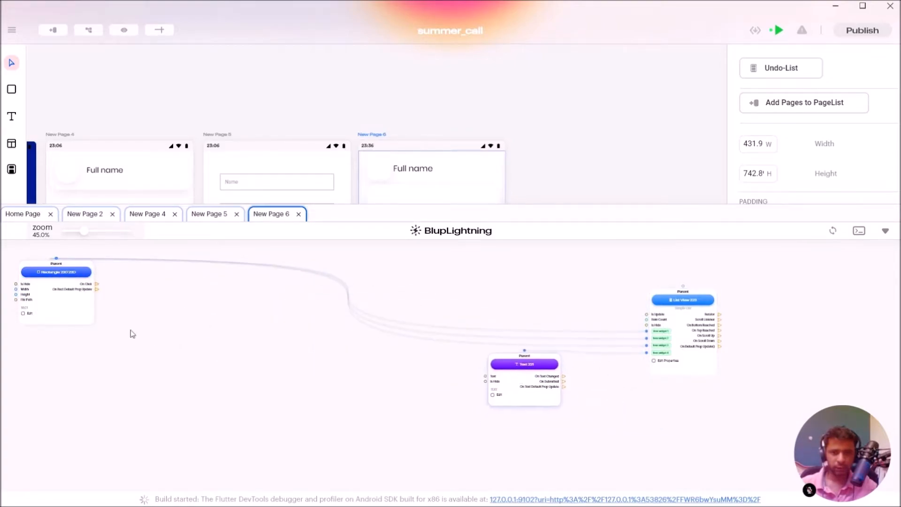
left_click_drag(50, 294, 396, 374)
left_click_drag(42, 288, 252, 387)
left_click_drag(93, 295, 349, 333)
Step: Move the Rectangle 218 node below and to the right of the List View node
scroll(342, 367, "up", 5)
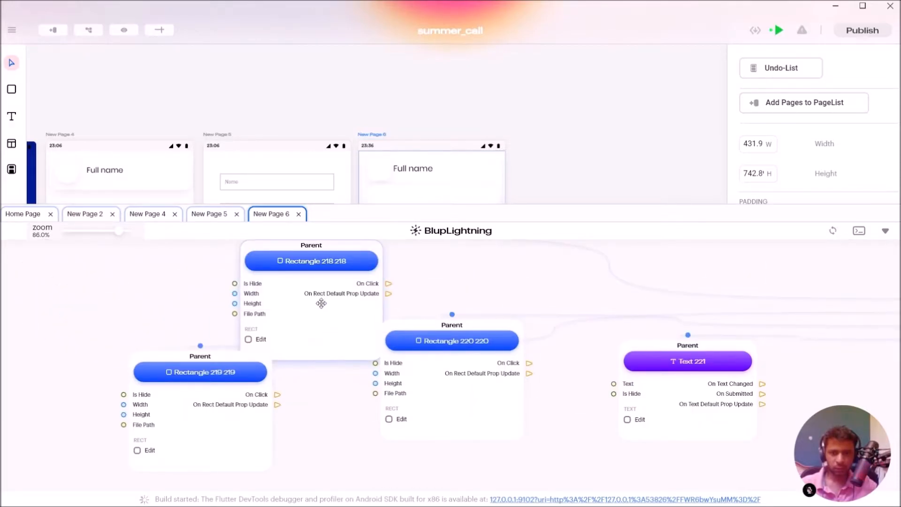
left_click_drag(313, 293, 812, 369)
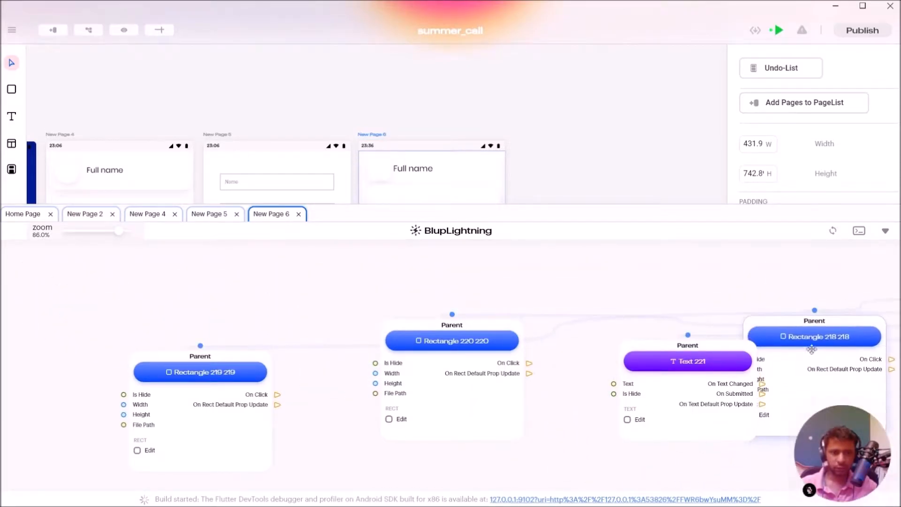
scroll(716, 266, "down", 5)
scroll(532, 329, "up", 2)
left_click_drag(469, 296, 625, 385)
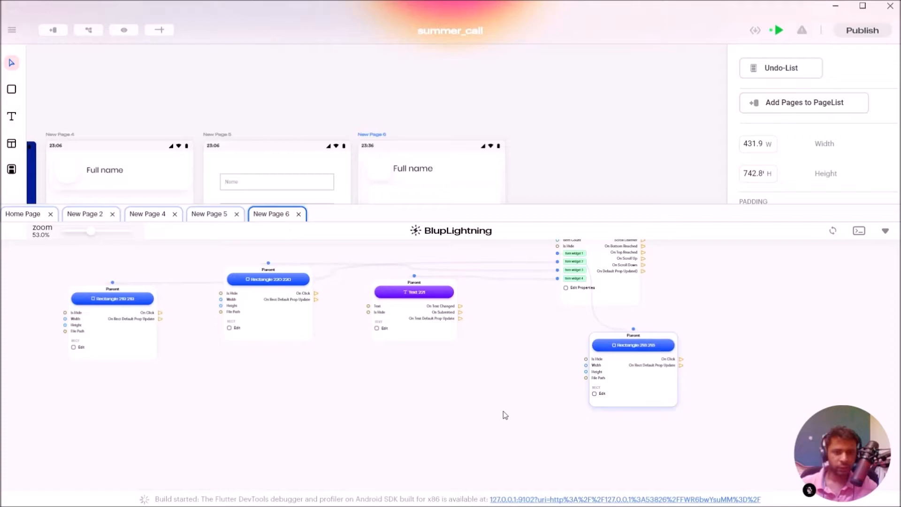
scroll(505, 415, "down", 3)
left_click_drag(530, 367, 572, 385)
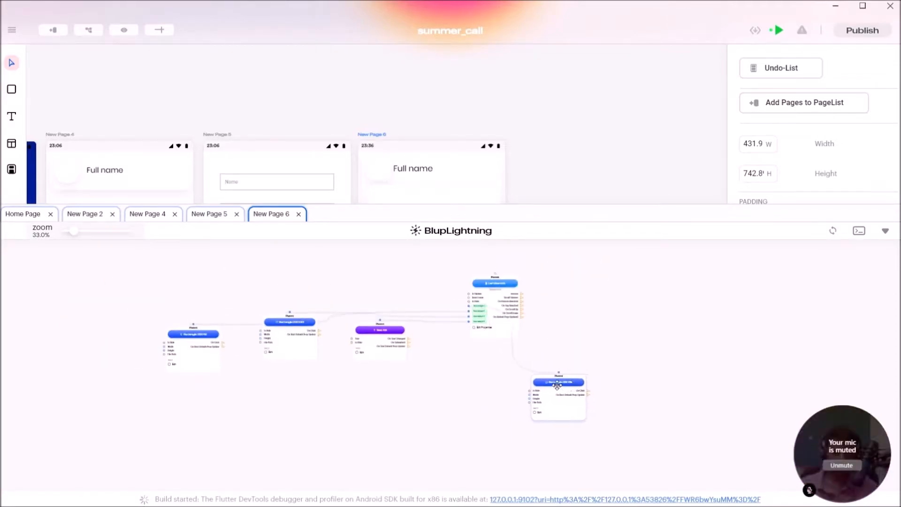
Step: Stack the Text 221, Rectangle 220 and Rectangle 219 nodes in a column below the List View node
scroll(378, 388, "up", 1)
left_click_drag(382, 319, 474, 351)
left_click_drag(288, 318, 482, 411)
left_click_drag(139, 334, 471, 477)
scroll(471, 468, "up", 5)
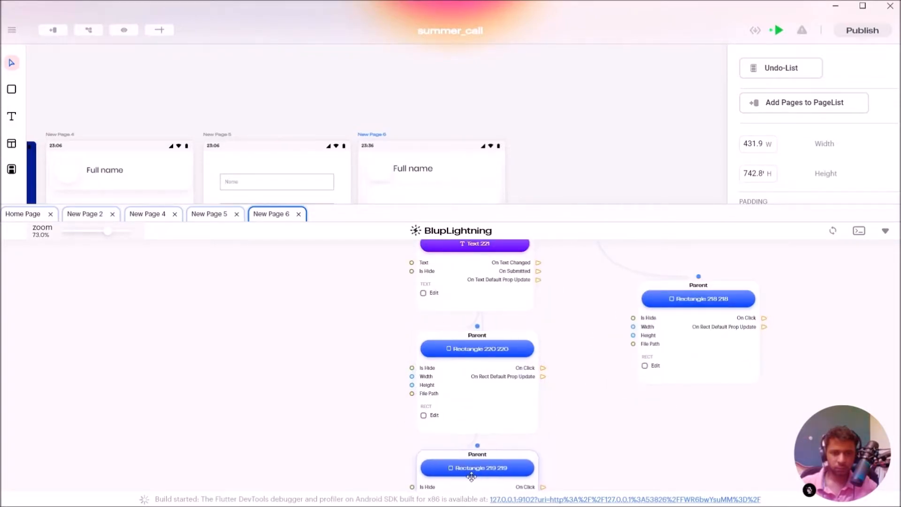
Step: Add a BlupSheets node in the empty space left of the List View node
scroll(292, 342, "down", 4)
left_click_drag(312, 352, 501, 421)
right_click(340, 322)
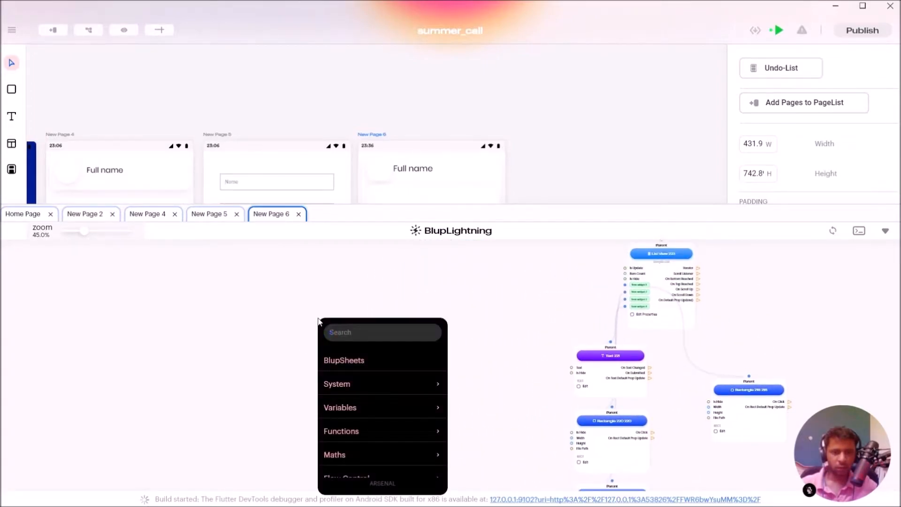
left_click(350, 360)
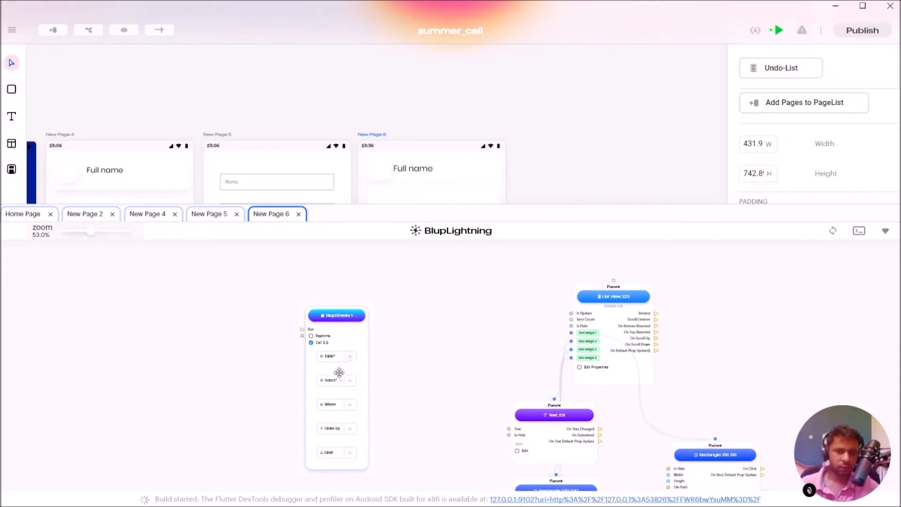
Step: Examine the columns of the Clusters table in BlupSheets, then return to the New Page 6 node graph
scroll(339, 368, "up", 5)
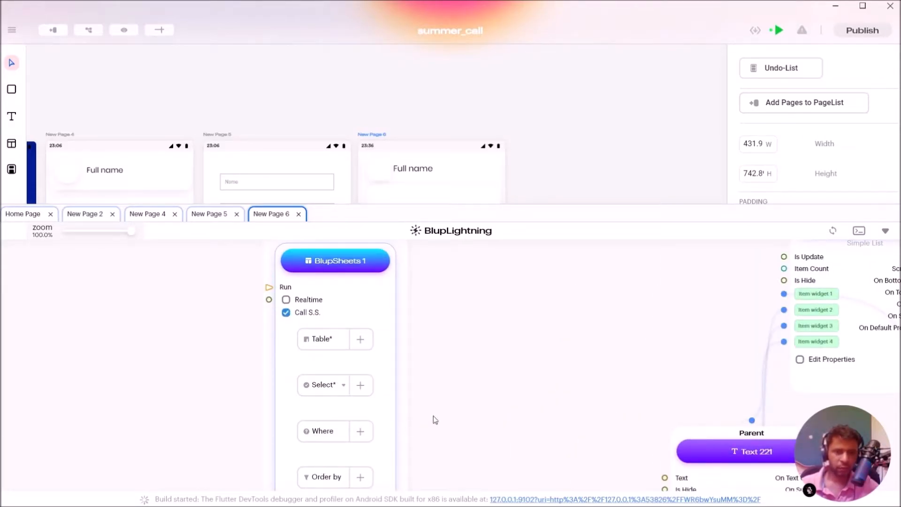
left_click_drag(459, 400, 480, 425)
scroll(479, 425, "down", 2)
left_click_drag(398, 358, 401, 349)
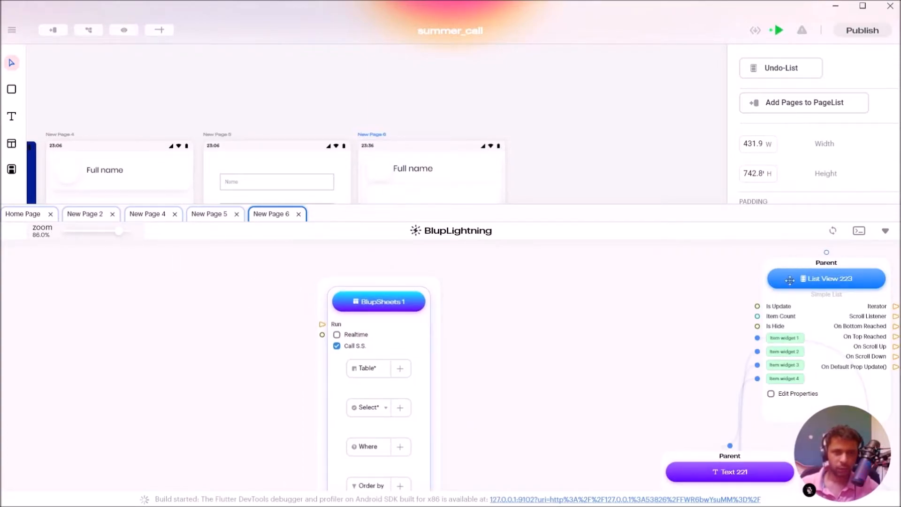
left_click(11, 143)
left_click_drag(543, 239, 542, 139)
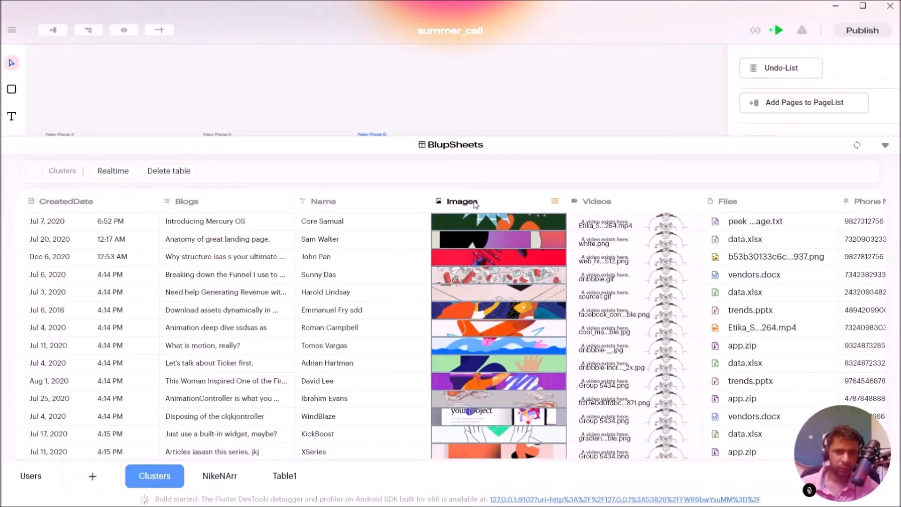
left_click(857, 145)
left_click_drag(435, 222, 442, 193)
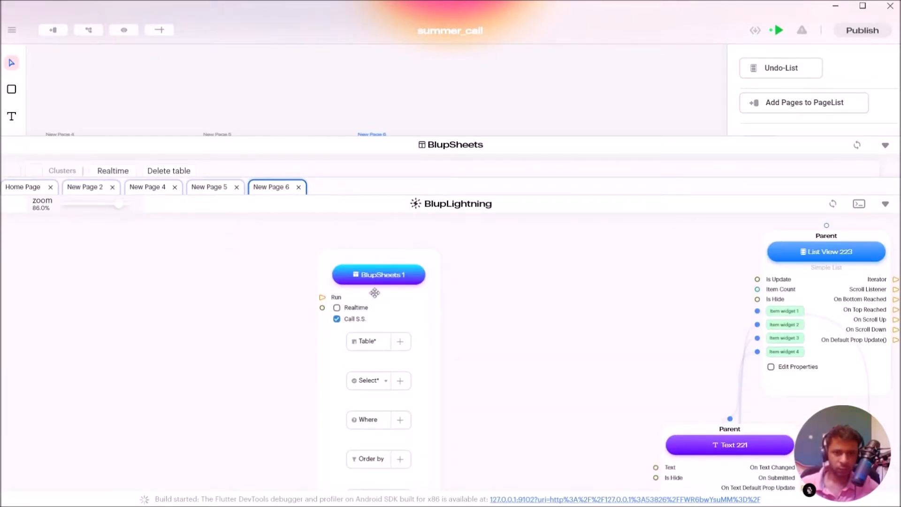
Step: Set the BlupSheets node's table to Clusters and select its Name and Images columns
left_click(408, 343)
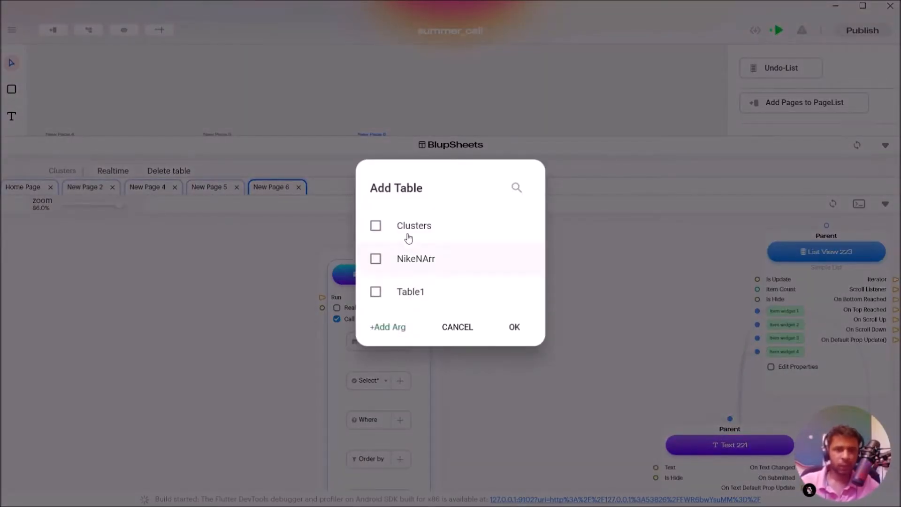
left_click(401, 231)
left_click(514, 328)
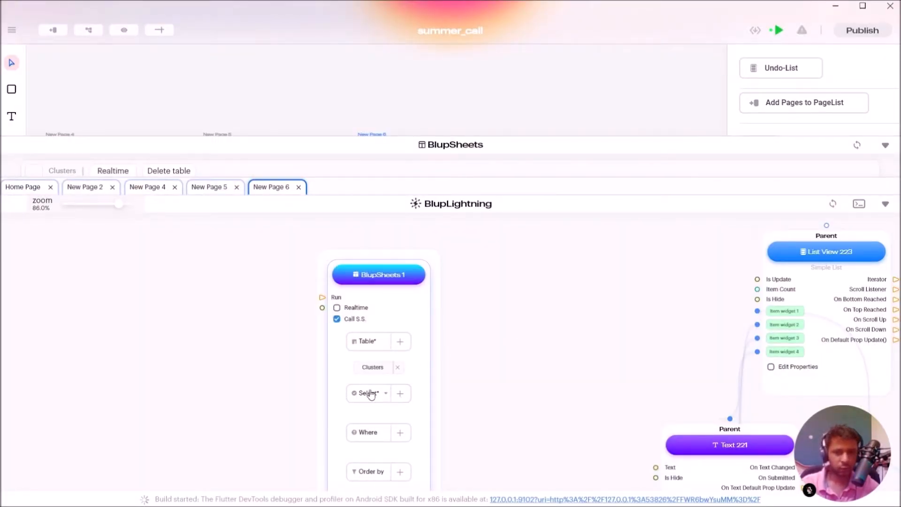
left_click(402, 395)
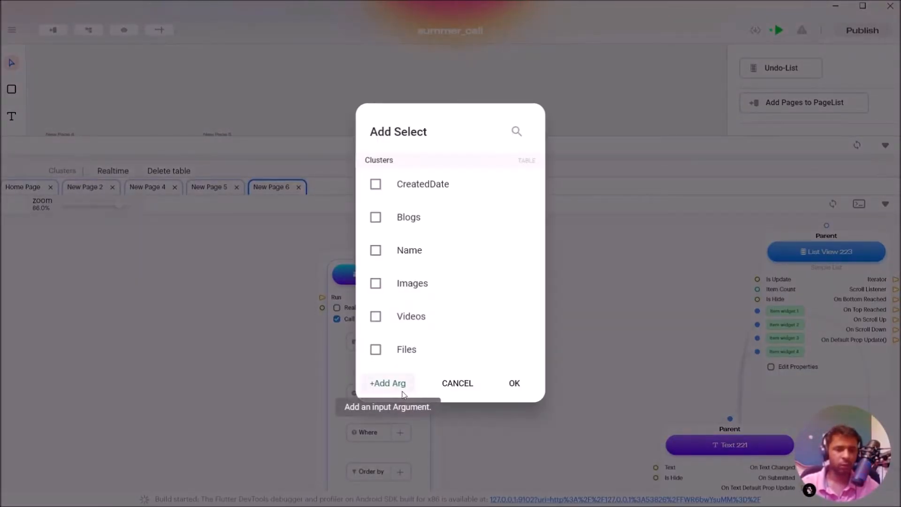
left_click(375, 251)
left_click(375, 283)
left_click(526, 385)
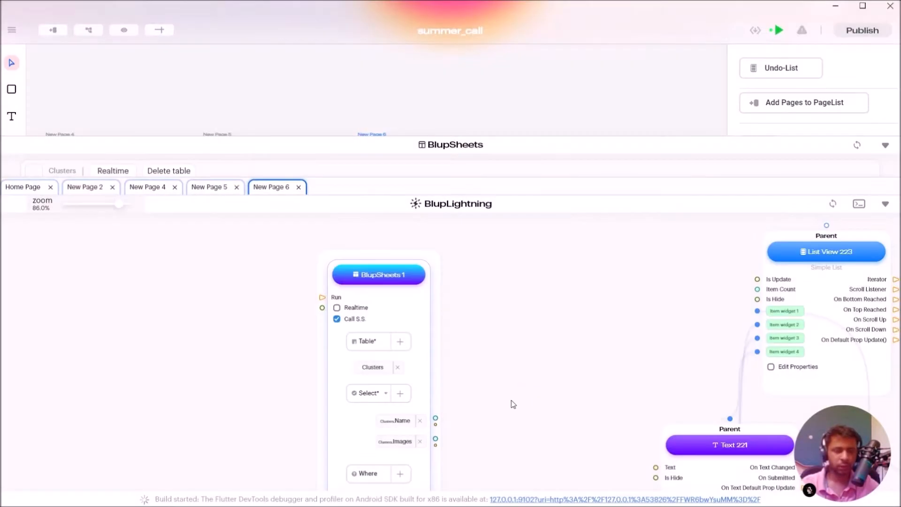
Step: Add a Page Init State node left of the BlupSheets node and connect its On Init State output to Run
right_click(203, 318)
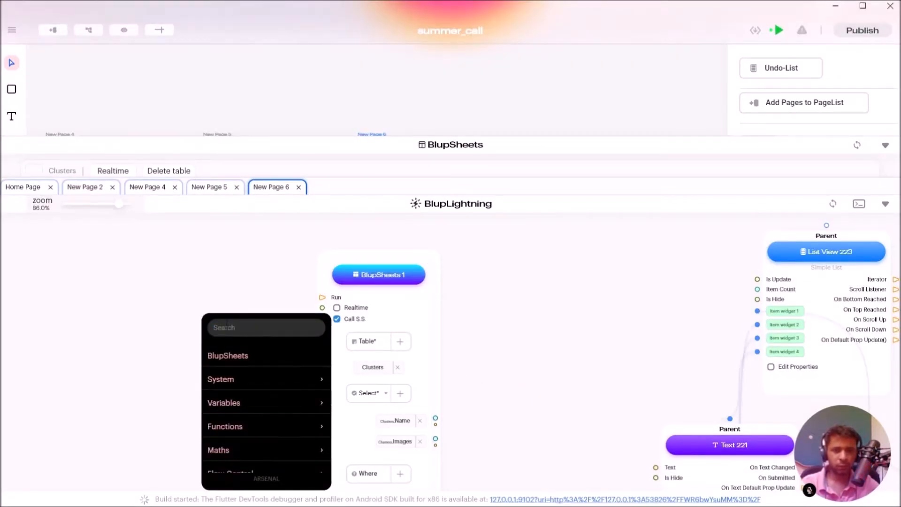
type("in")
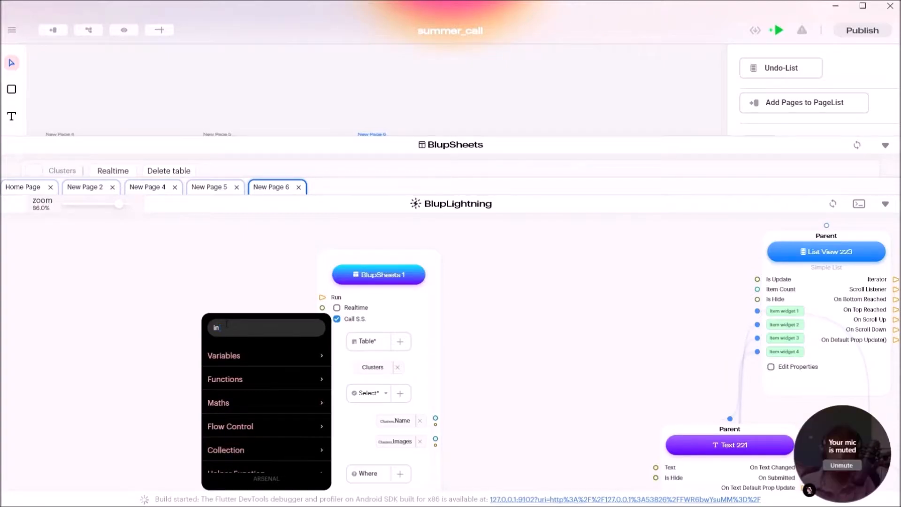
type("itS")
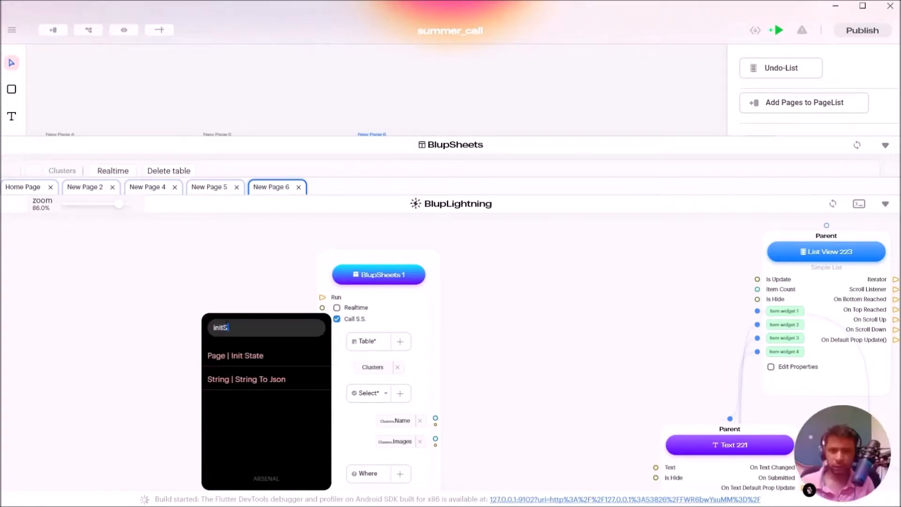
key("Return")
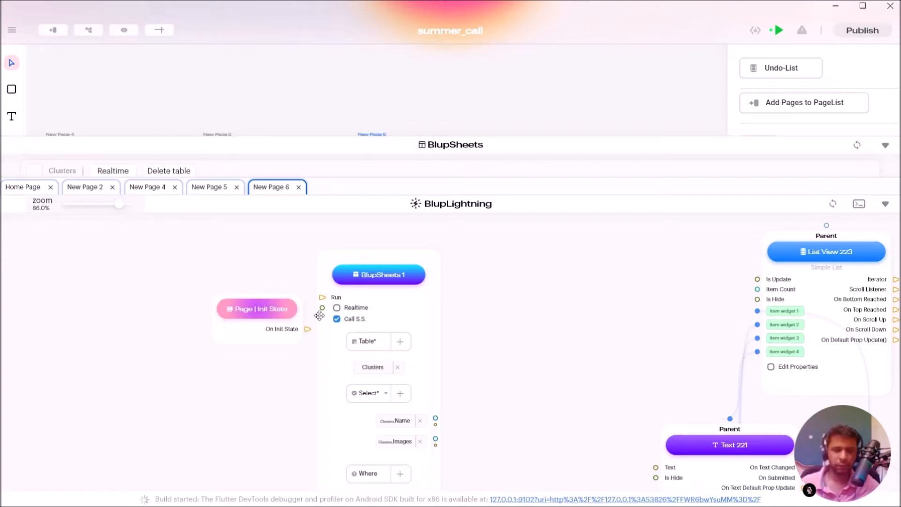
left_click_drag(255, 318, 215, 309)
left_click_drag(268, 321, 323, 297)
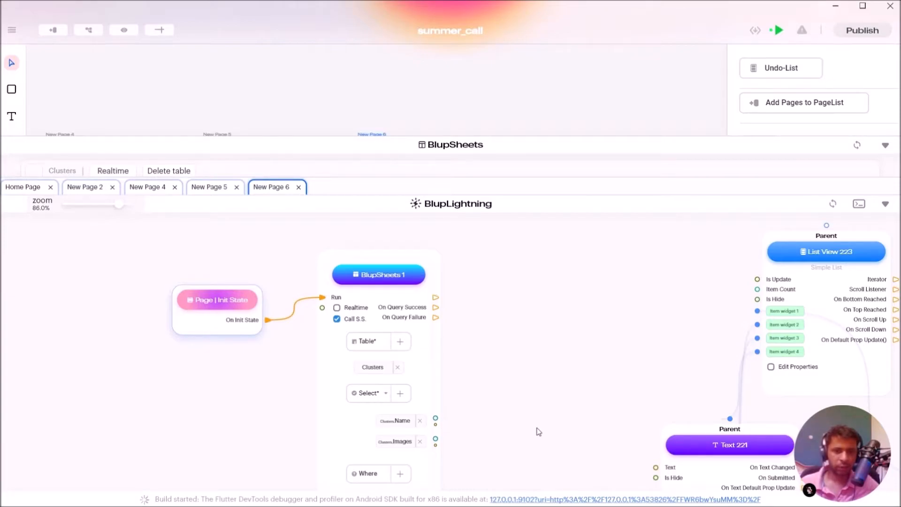
Step: Add a List Length node, feed it the Clusters Name output, and connect its Length to the List View's Item Count
left_click_drag(539, 431, 447, 407)
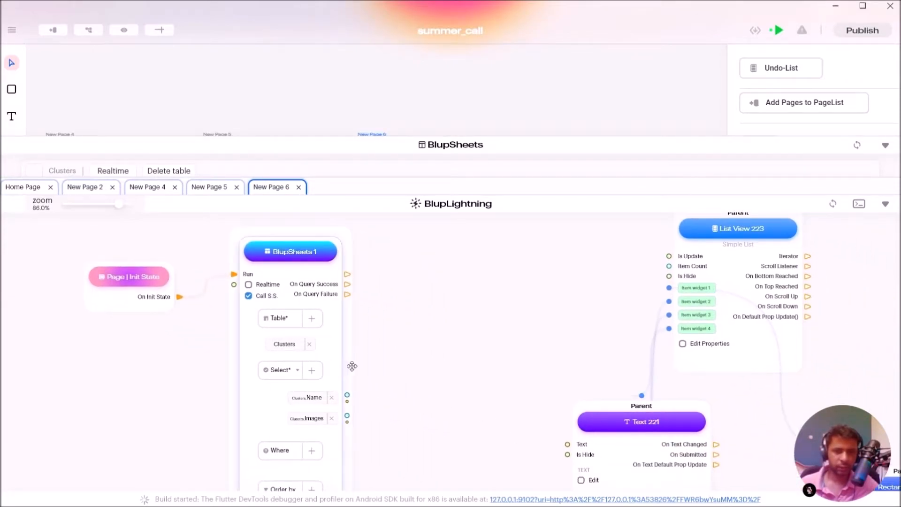
left_click_drag(335, 356, 344, 359)
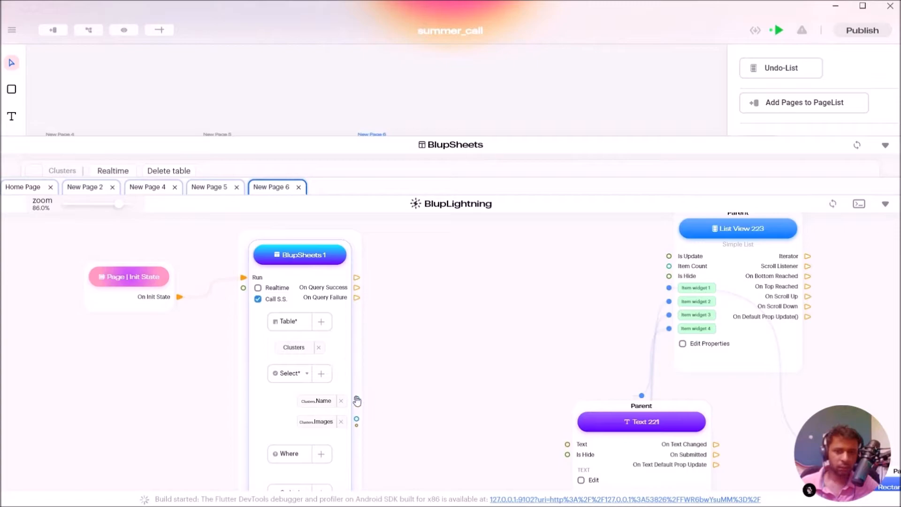
left_click_drag(349, 359, 316, 358)
right_click(388, 357)
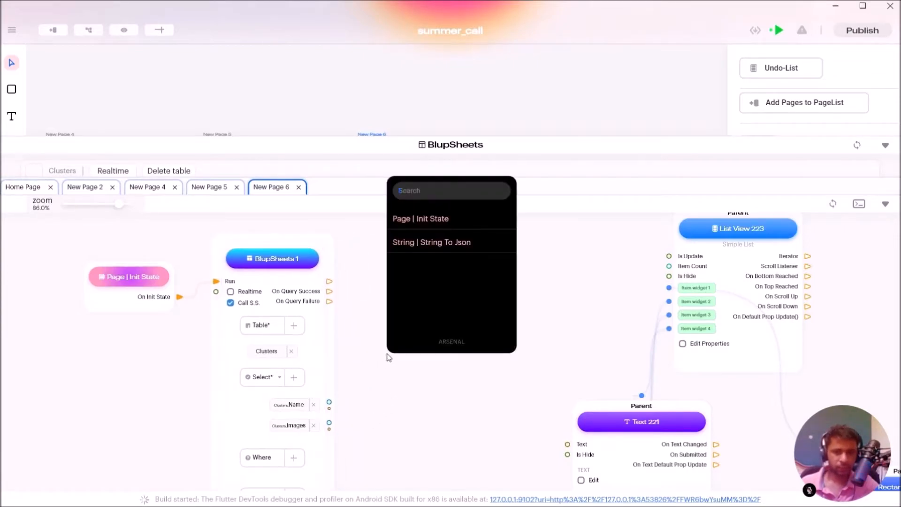
type("len")
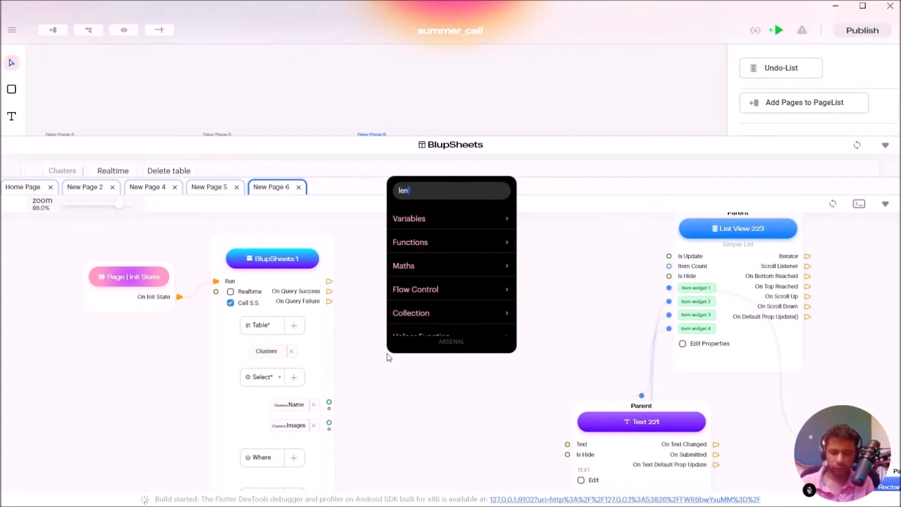
type("gth")
key("Down")
key("Down")
key("Return")
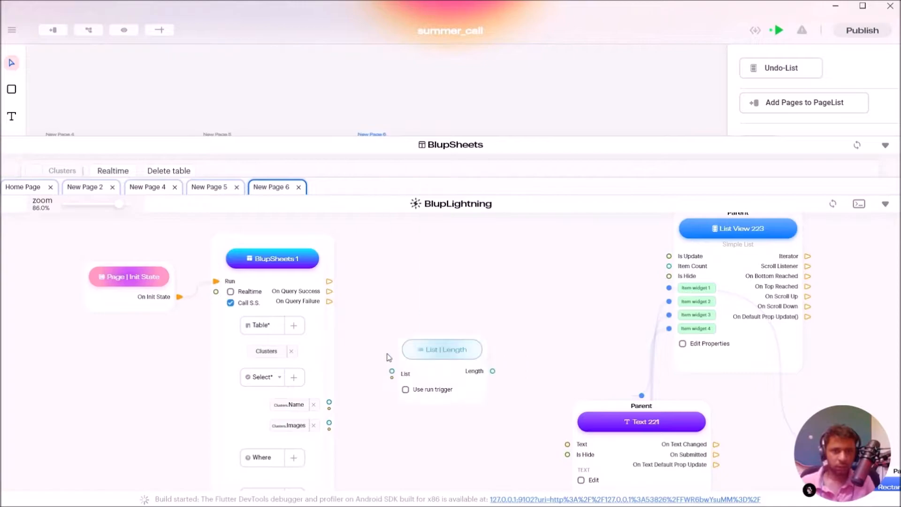
left_click_drag(391, 371, 330, 402)
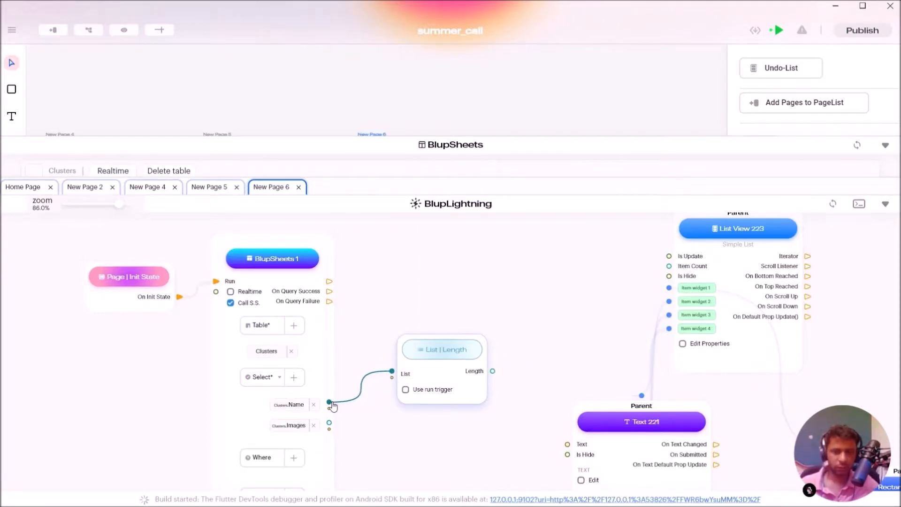
left_click_drag(551, 356, 669, 267)
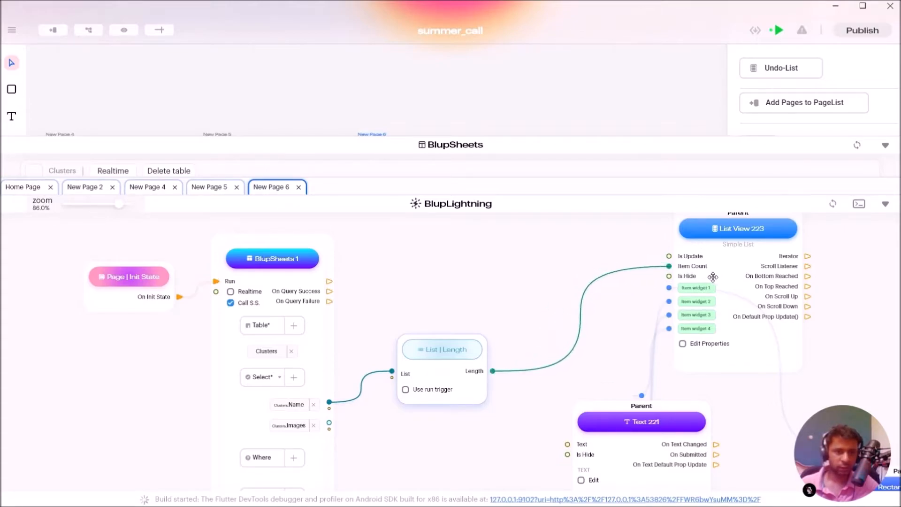
Step: Attach a Function node to the List View's Iterator and add a List Element At node fed by the Clusters Name output
left_click_drag(806, 257, 864, 319)
left_click(878, 290)
right_click(394, 277)
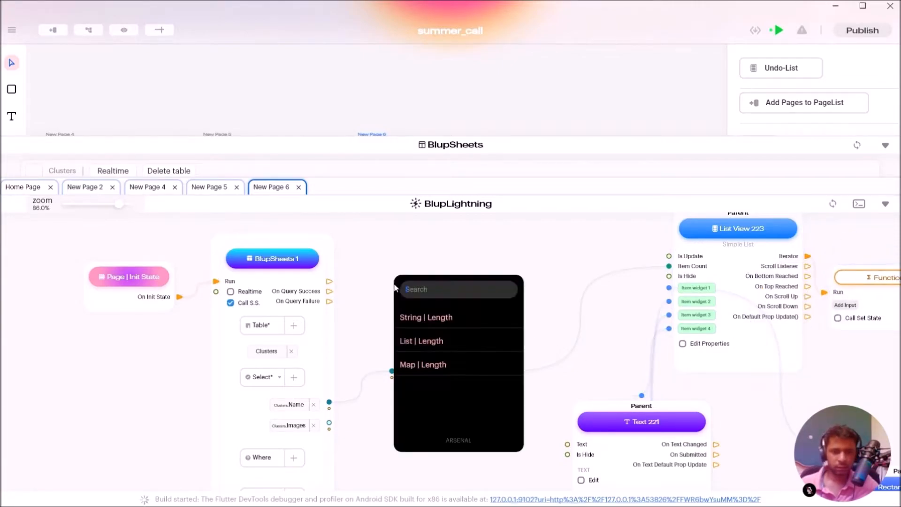
type("el")
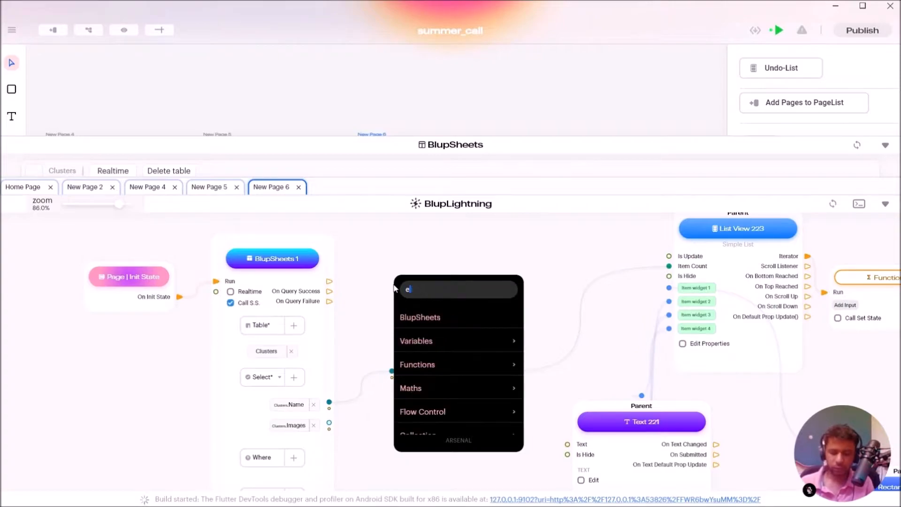
type("em")
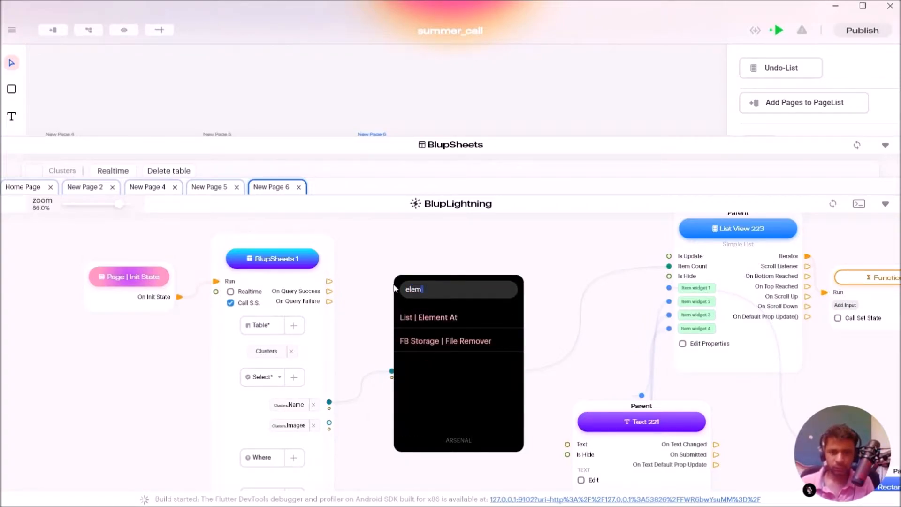
key("Return")
left_click_drag(399, 292, 329, 402)
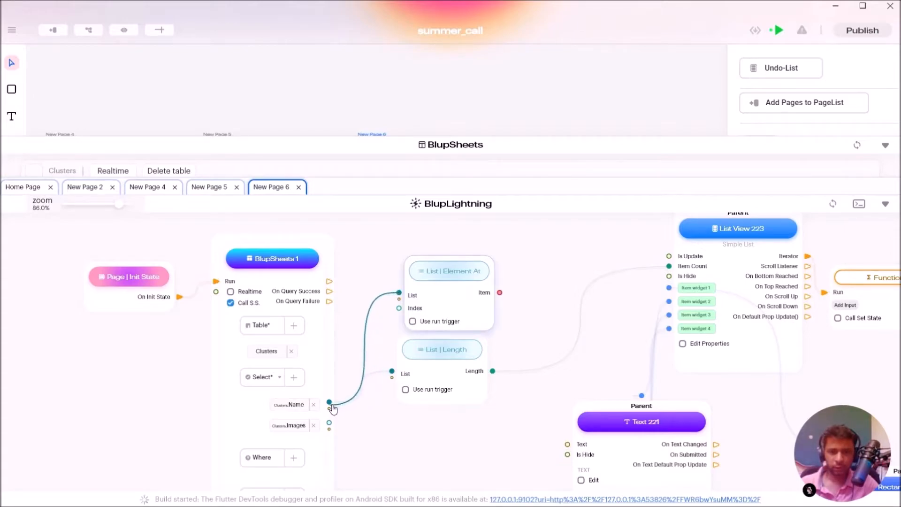
Step: Move the Function node beside Element At, then connect Current Index to Index and Item to Text 221's Text input
left_click_drag(469, 297, 480, 285)
left_click_drag(860, 279, 563, 241)
left_click_drag(652, 266, 410, 296)
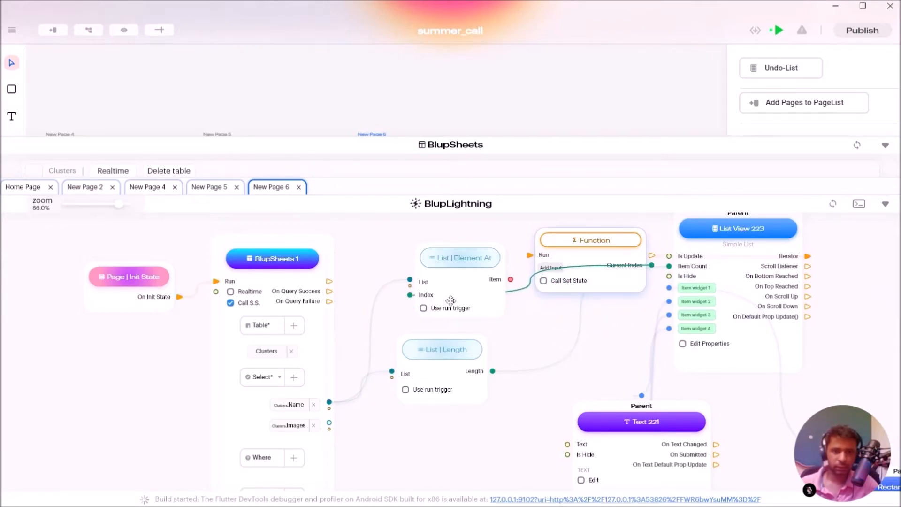
left_click_drag(510, 279, 567, 445)
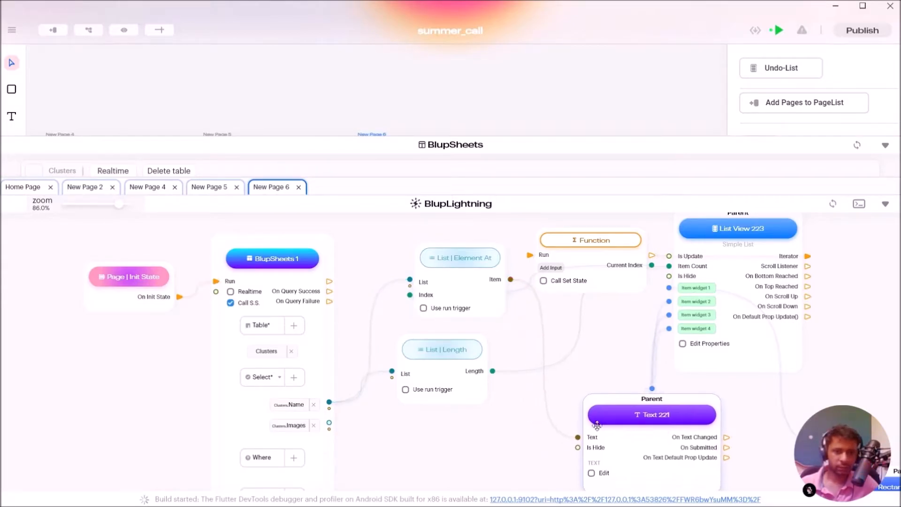
Step: Duplicate the List Element At node, place the copy below List Length, and connect the Clusters Images output to its List input
scroll(515, 411, "down", 5)
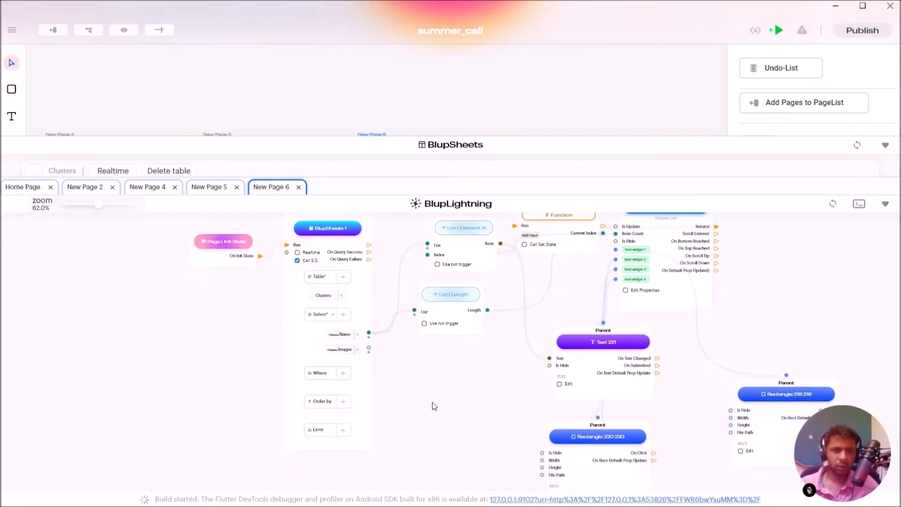
right_click(419, 405)
left_click(462, 240)
key("ctrl+c")
key("ctrl+v")
left_click_drag(515, 264, 446, 405)
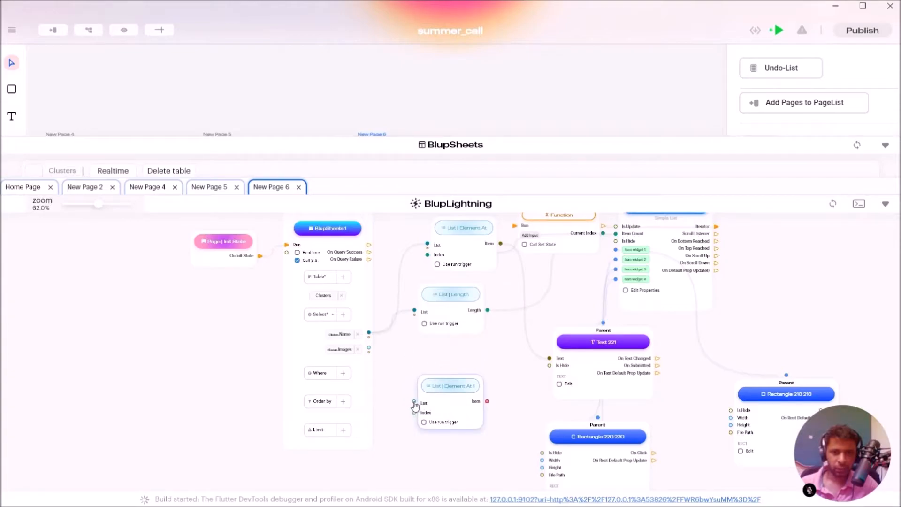
left_click_drag(396, 378, 372, 355)
left_click_drag(448, 402, 423, 408)
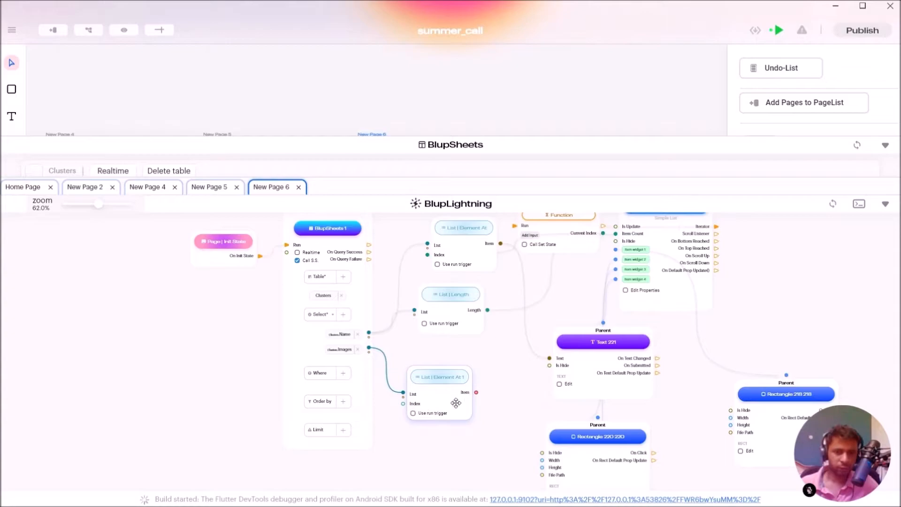
Step: Connect Current Index to the copied Element At node's Index, and its Item to the File Path of Rectangles 220 and 219
left_click_drag(603, 233, 476, 393)
left_click_drag(477, 392, 543, 477)
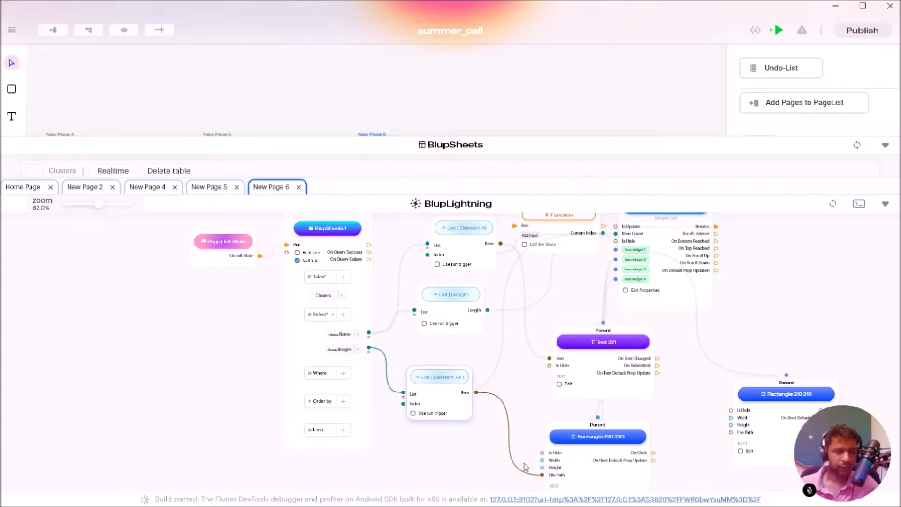
scroll(508, 475, "down", 3)
scroll(484, 370, "up", 3)
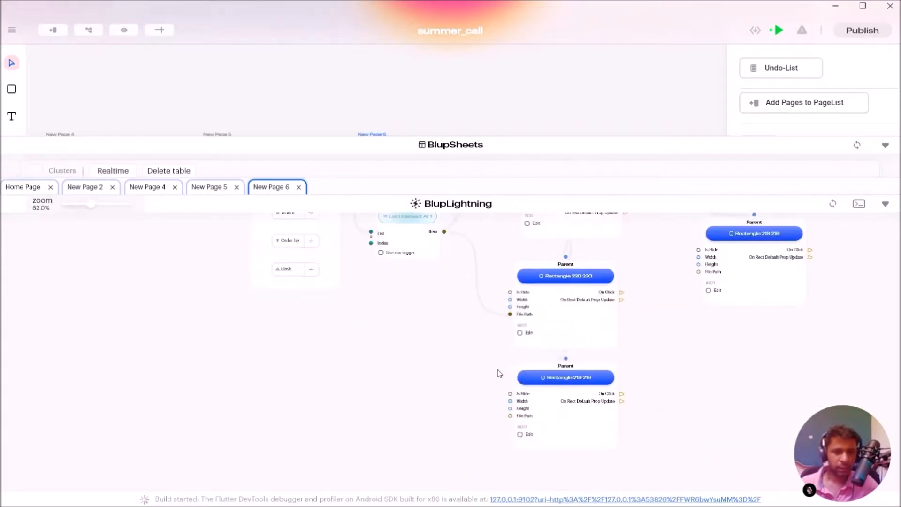
left_click_drag(509, 417, 444, 232)
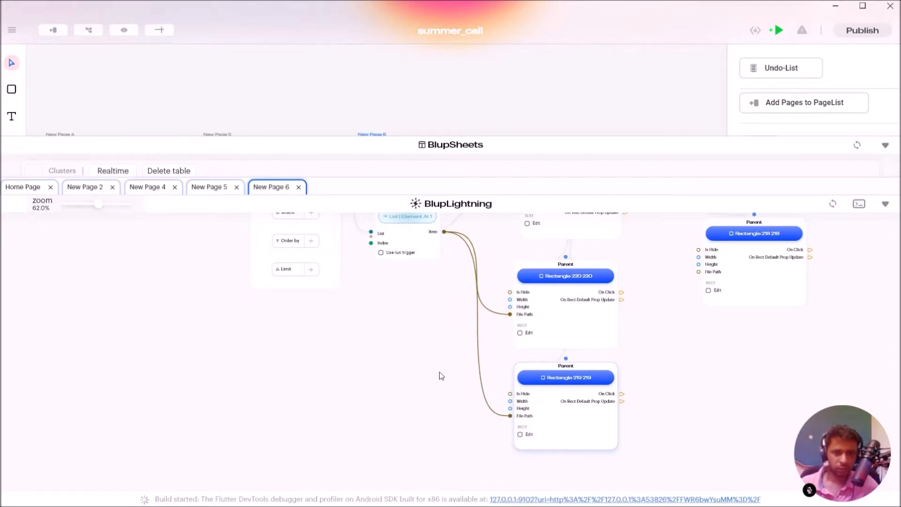
Step: Move the Function node to the empty space right of the List View node
scroll(413, 408, "down", 2)
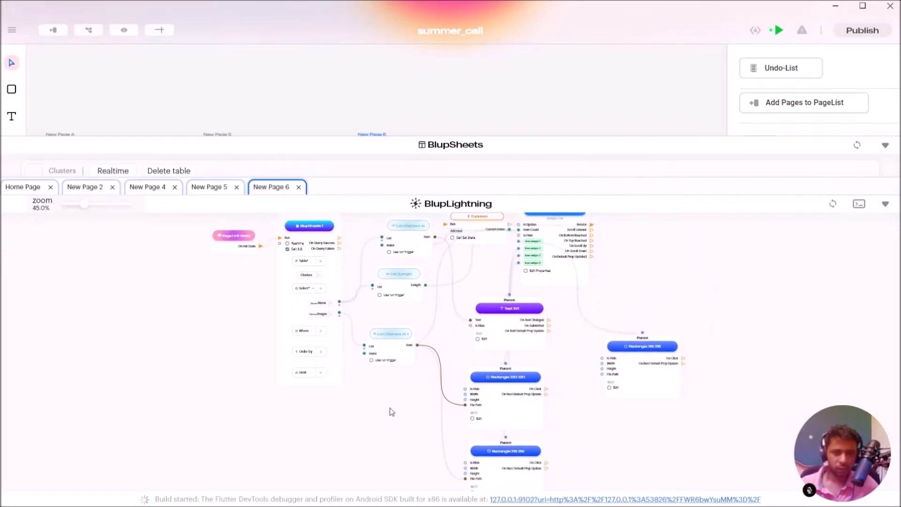
left_click_drag(391, 408, 351, 458)
left_click_drag(441, 277, 626, 314)
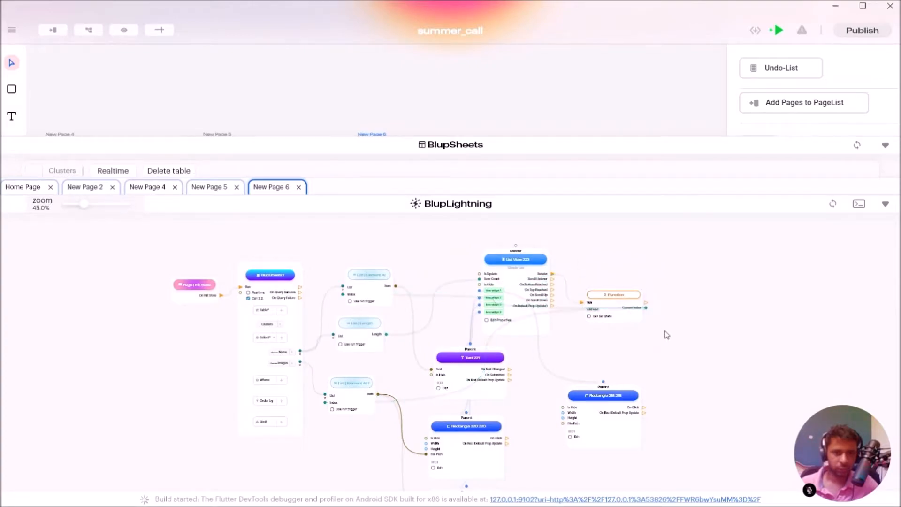
Step: Close the BlupSheets table view and shrink the node editor to reveal more of the page designs
left_click(885, 145)
left_click_drag(508, 204, 508, 252)
mouse_move(783, 32)
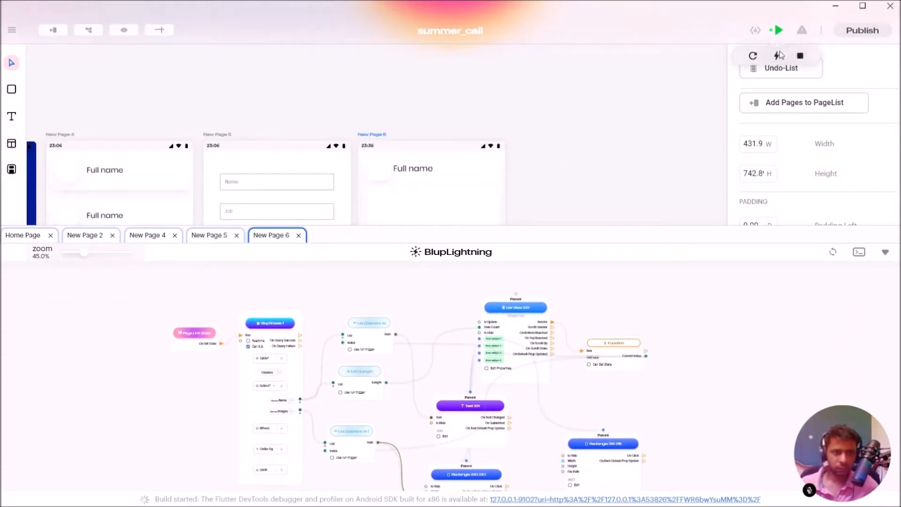
Step: Bring the Android emulator in front of the page designs and hot reload the running app
left_click(595, 110)
key("alt+Tab")
key("alt+Tab")
key("alt+Tab")
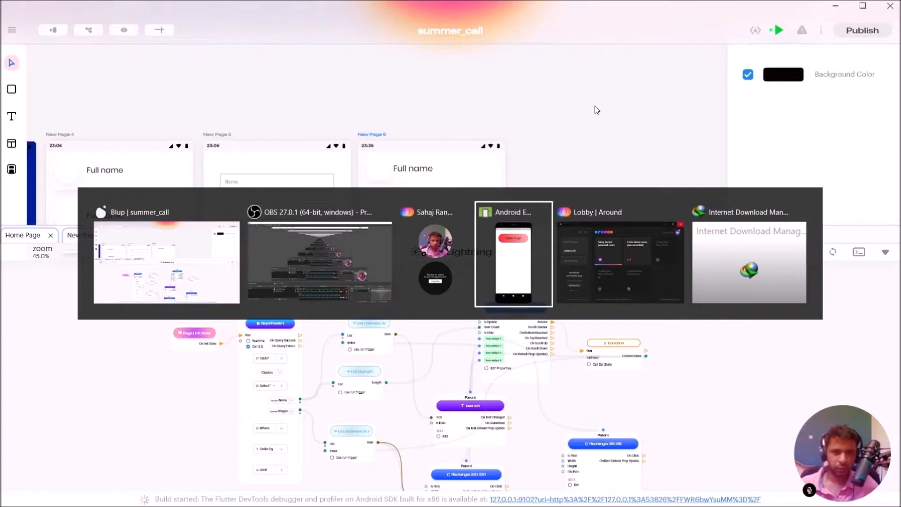
left_click_drag(655, 67, 514, 66)
mouse_move(782, 30)
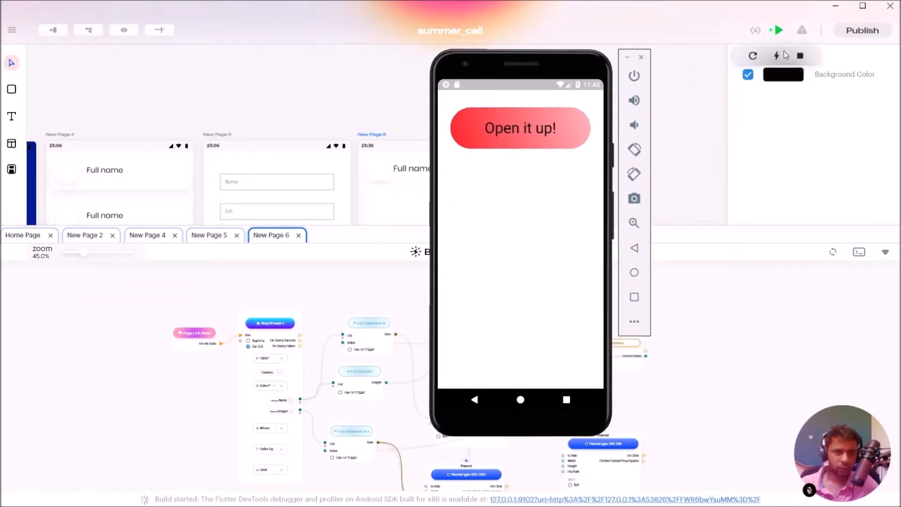
left_click(783, 55)
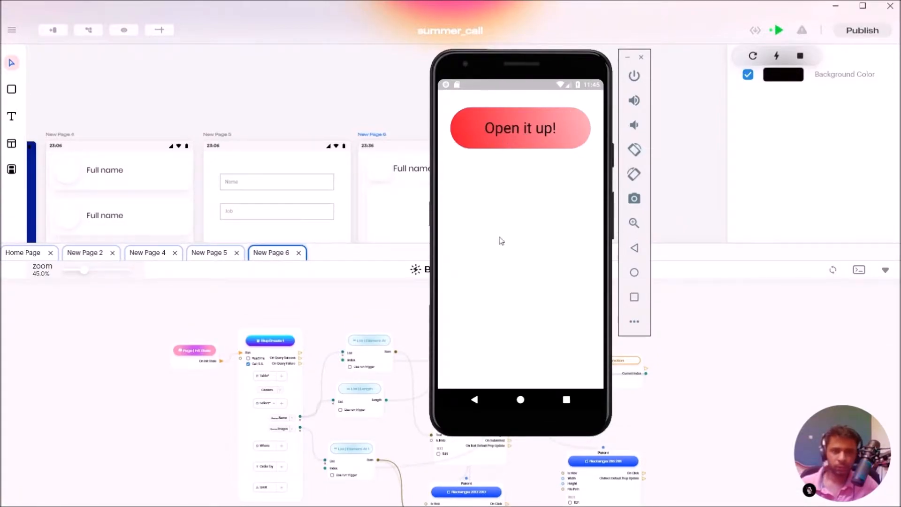
Step: Test the "Open it up!" button in the emulator and go back to the start screen
left_click(533, 143)
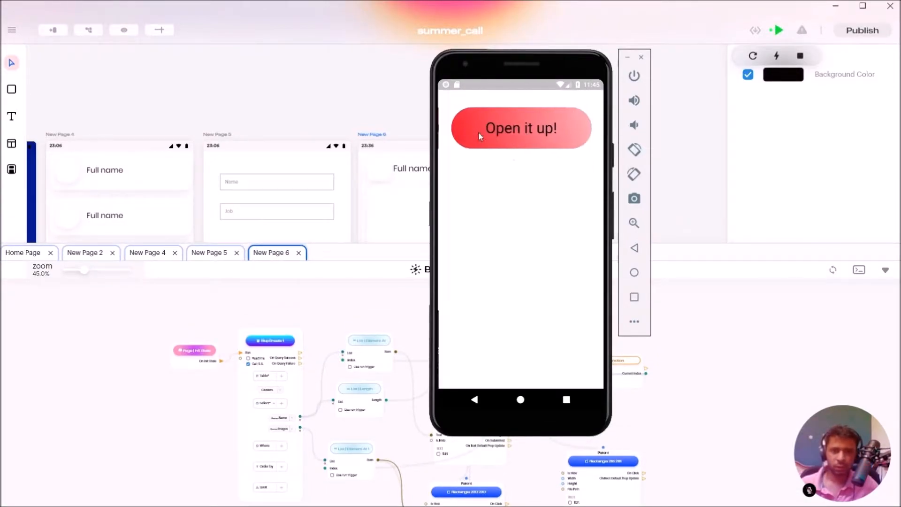
left_click(478, 403)
left_click(478, 403)
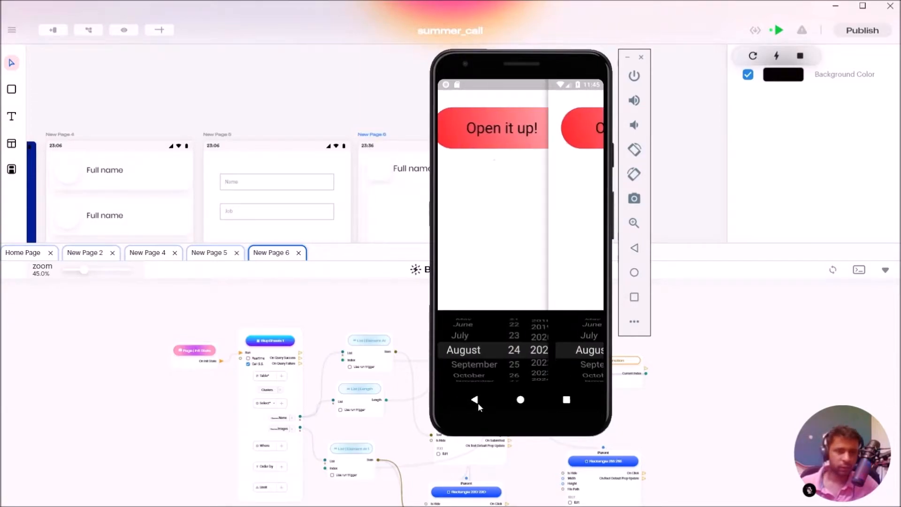
Step: On the Home Page, delete the unconnected BlupSheets node and set the Page Navigator's destination to New Page 6
left_click(22, 256)
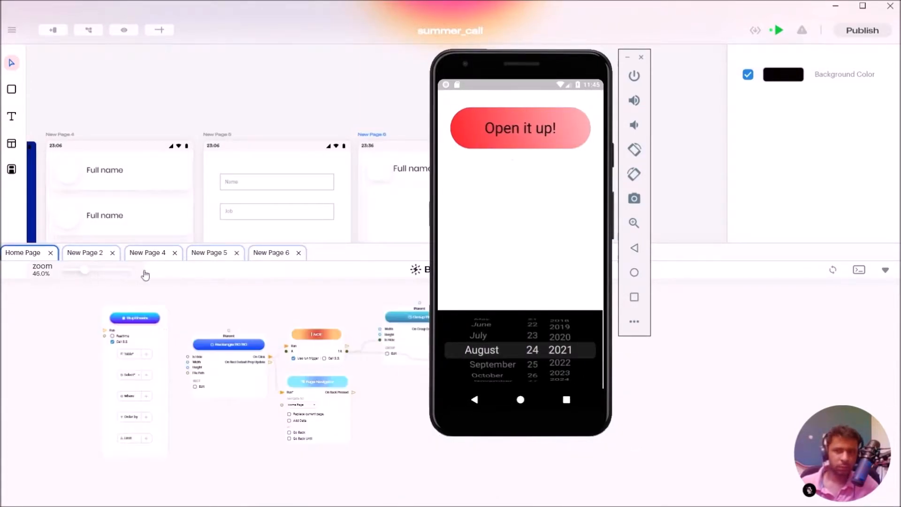
left_click(305, 406)
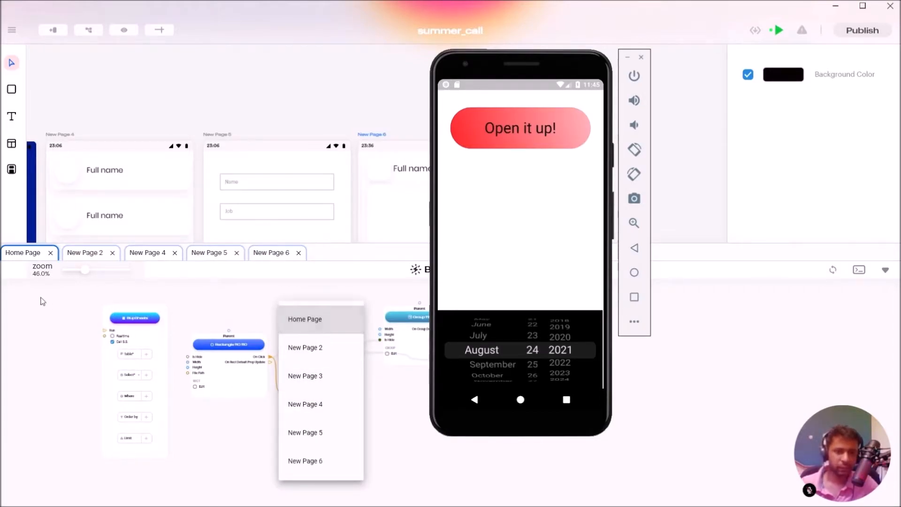
left_click(125, 323)
left_click(143, 327)
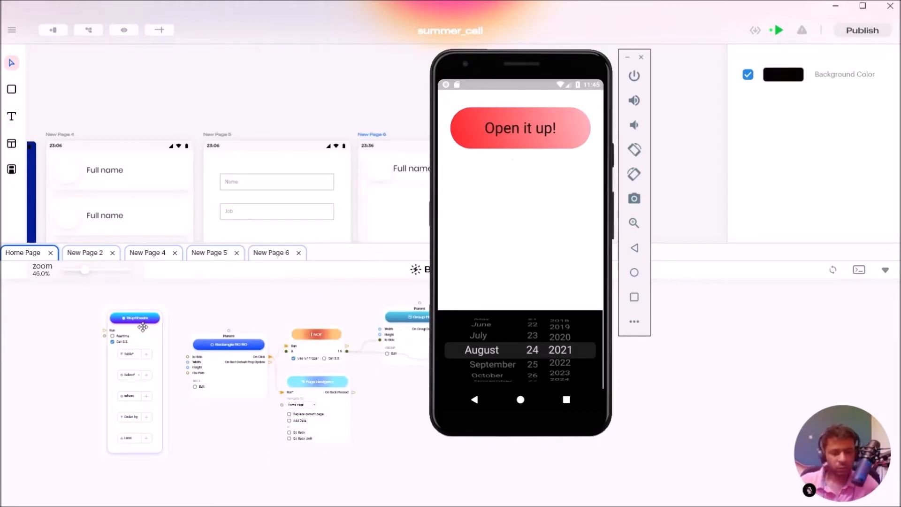
key("Delete")
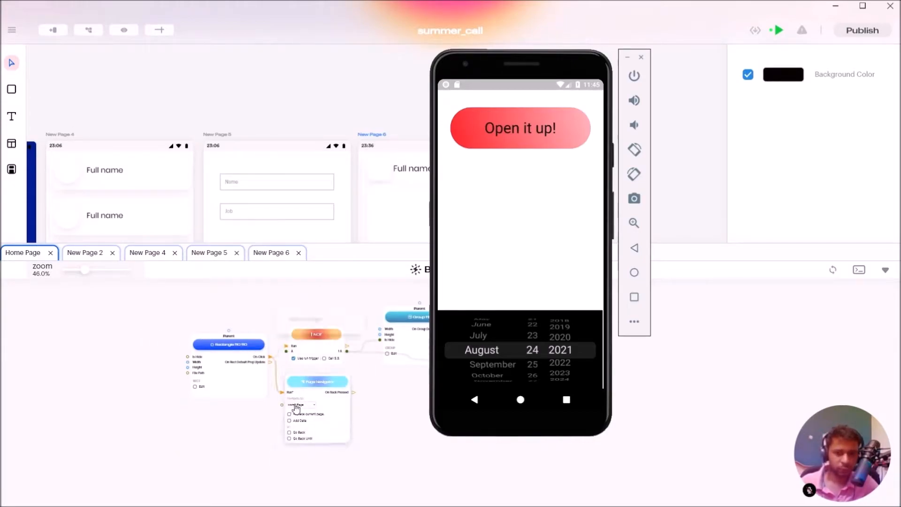
left_click(304, 405)
left_click(308, 467)
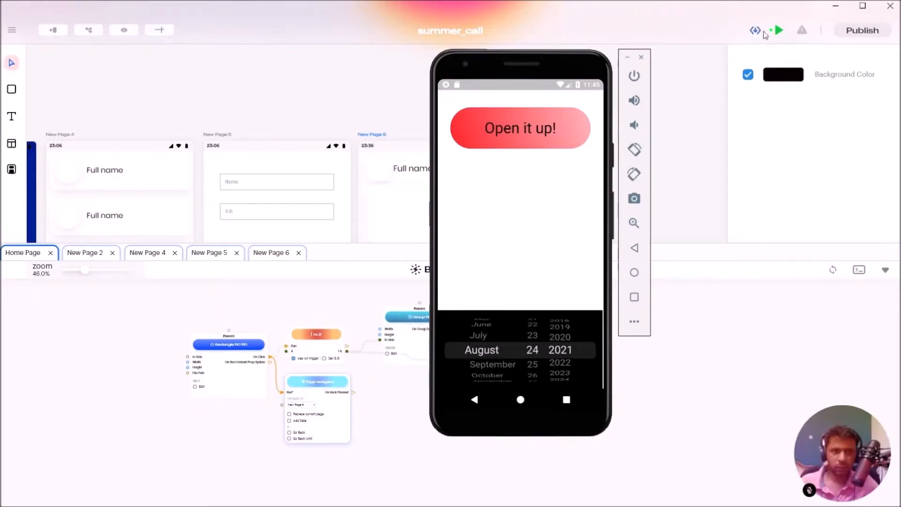
Step: Hot reload the app and open the profile list through the "Open it up!" button in the emulator
mouse_move(776, 31)
left_click(776, 56)
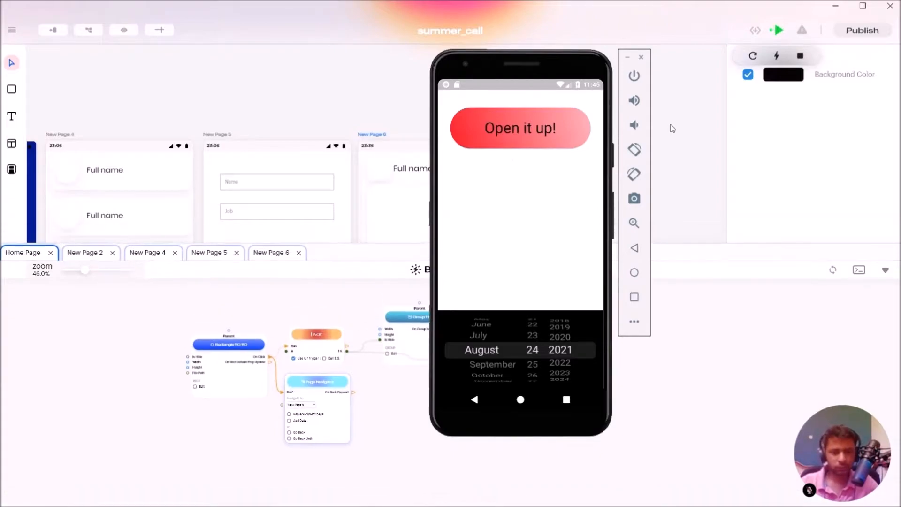
left_click(528, 138)
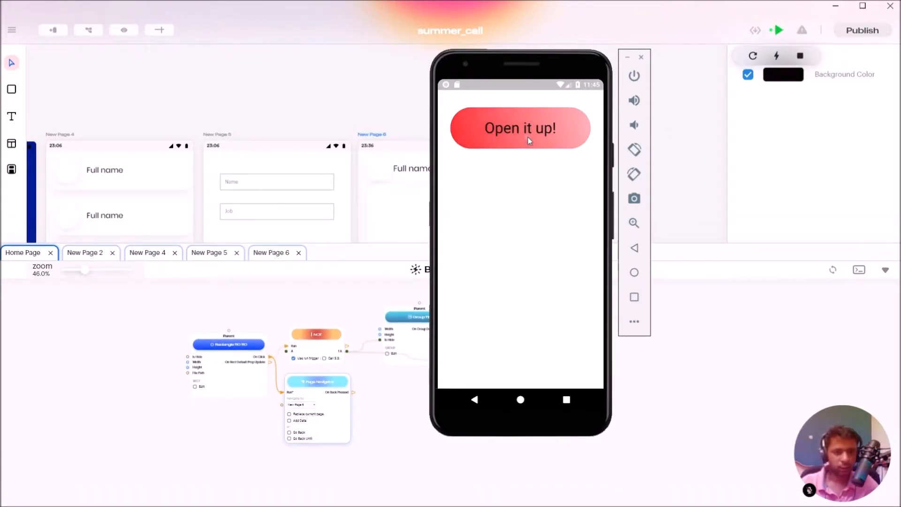
left_click(529, 138)
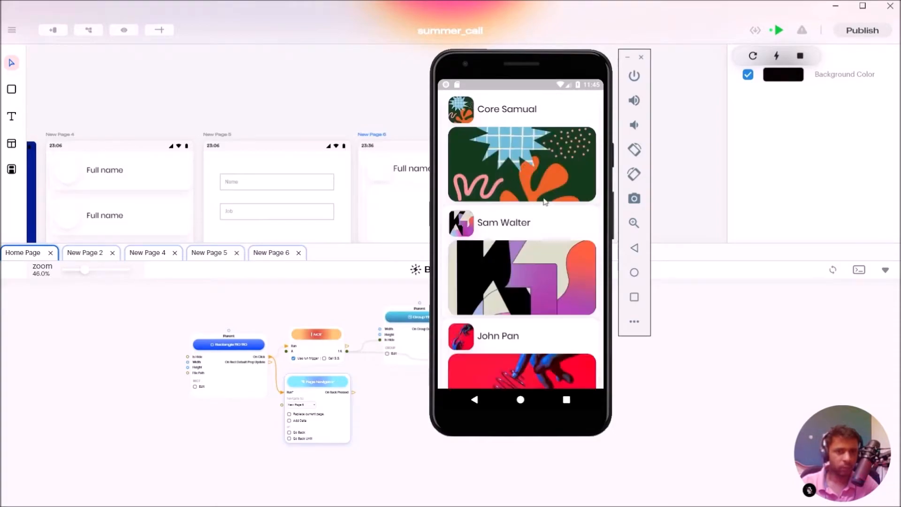
Step: Enlarge the page design area, select the list on New Page 6 and set its Item Spacing to 20
left_click_drag(525, 83, 717, 103)
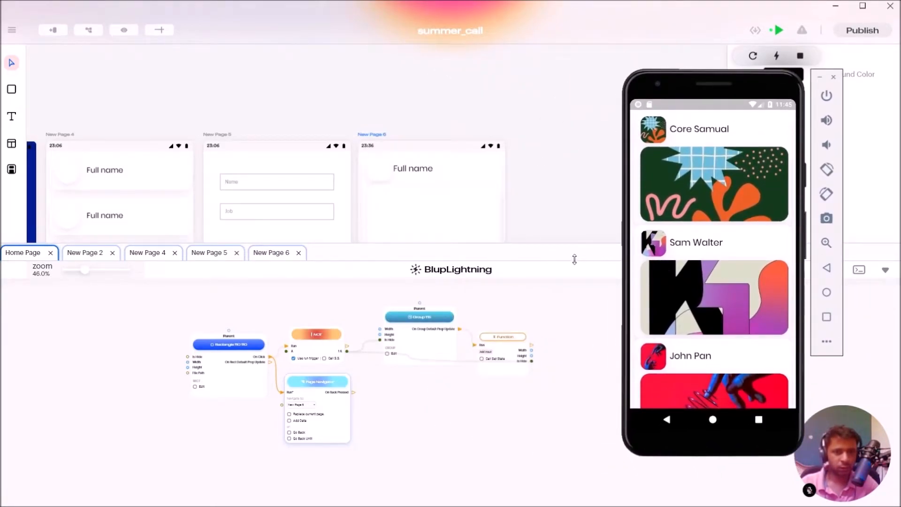
left_click_drag(514, 262, 510, 360)
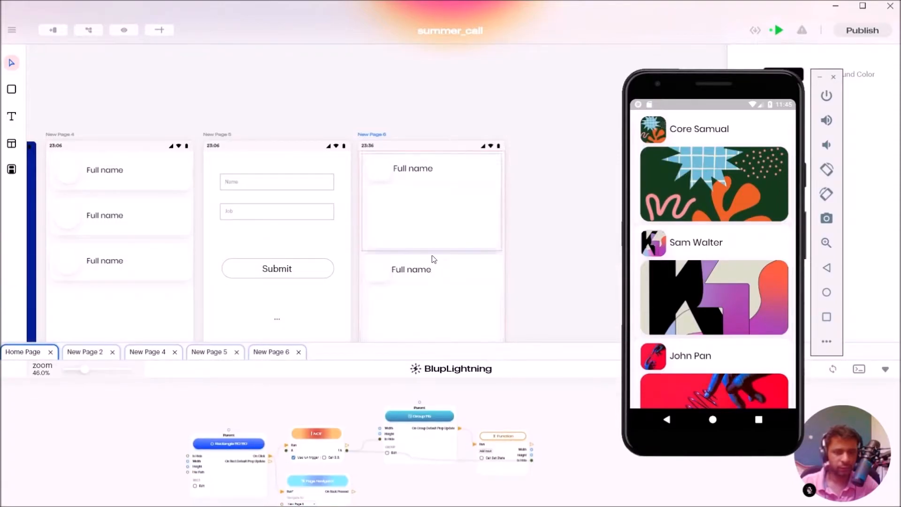
left_click(446, 241)
left_click_drag(714, 84, 567, 85)
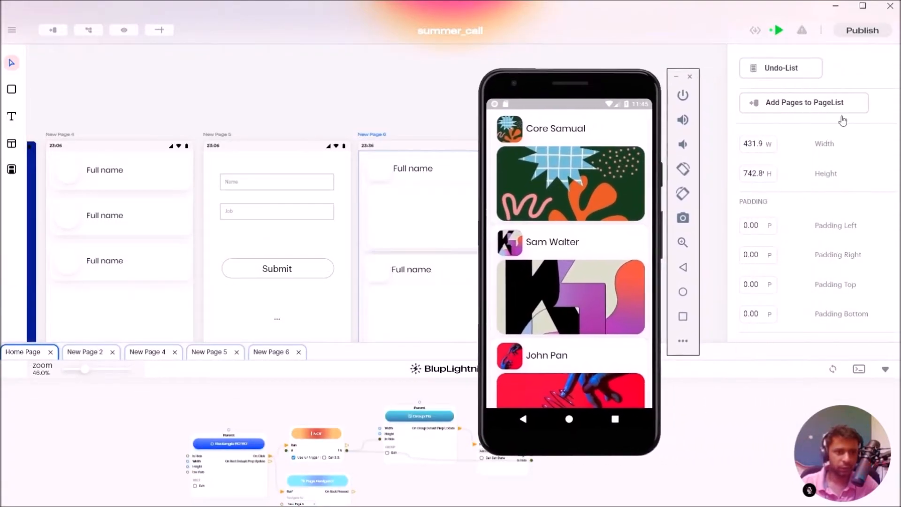
scroll(834, 200, "down", 6)
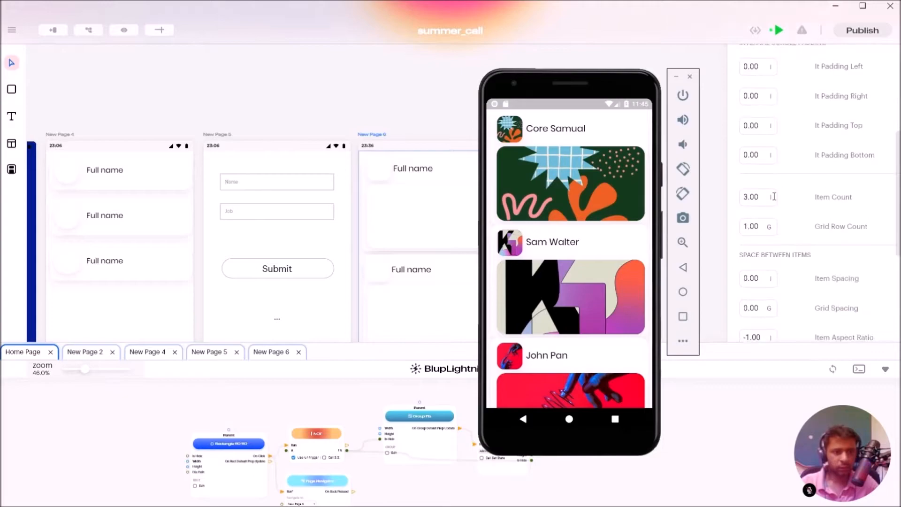
scroll(800, 243, "down", 2)
left_click_drag(758, 206, 763, 196)
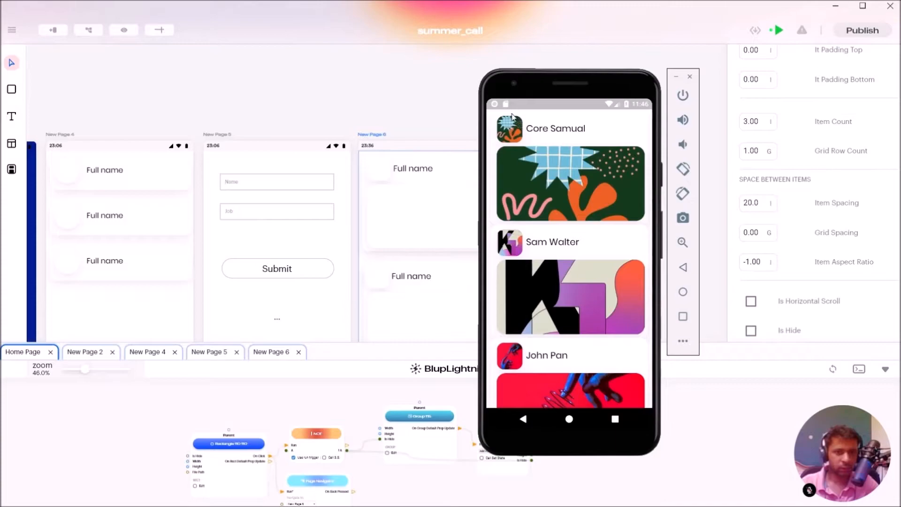
Step: Set the list's internal scroll padding at the top to 40 and hot reload the app
scroll(863, 193, "up", 8)
scroll(856, 197, "down", 2)
scroll(855, 199, "down", 2)
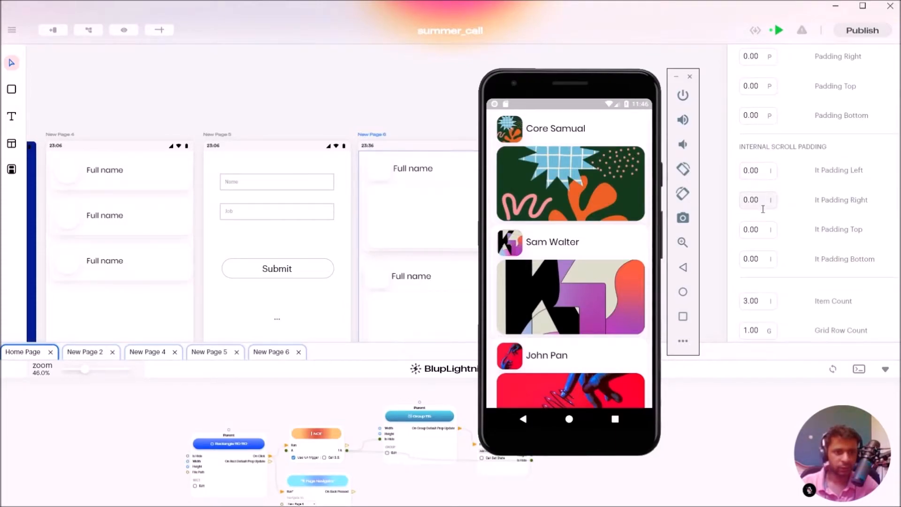
left_click_drag(752, 230, 754, 208)
left_click(778, 30)
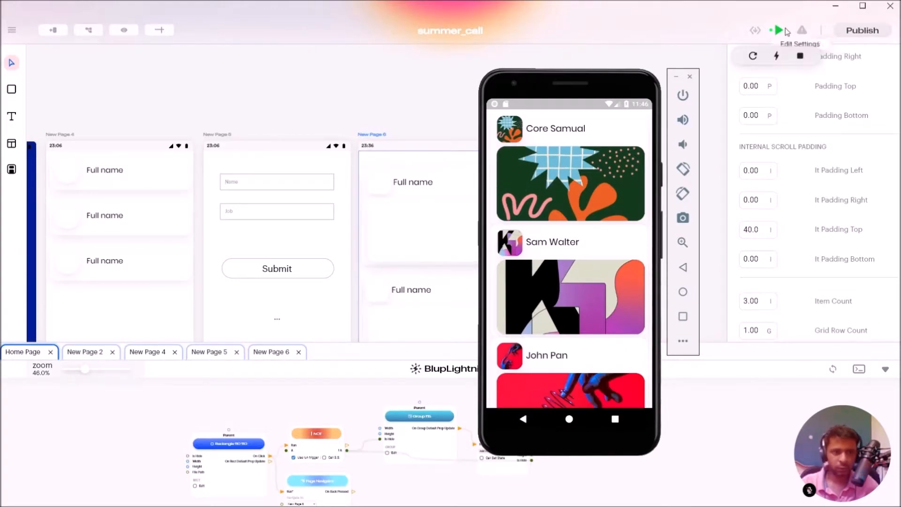
left_click(777, 56)
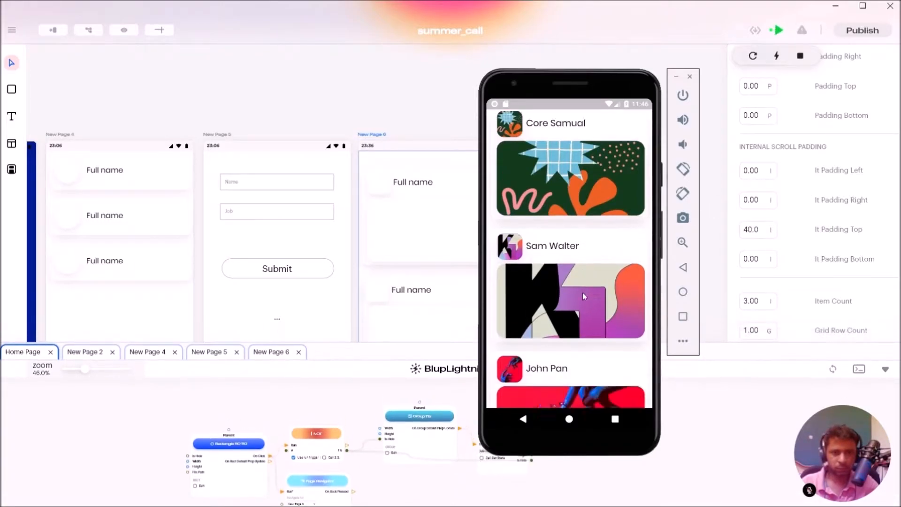
Step: Scroll through the profile cards in the emulator to check their spacing, names and images
scroll(584, 294, "down", 3)
scroll(593, 216, "up", 2)
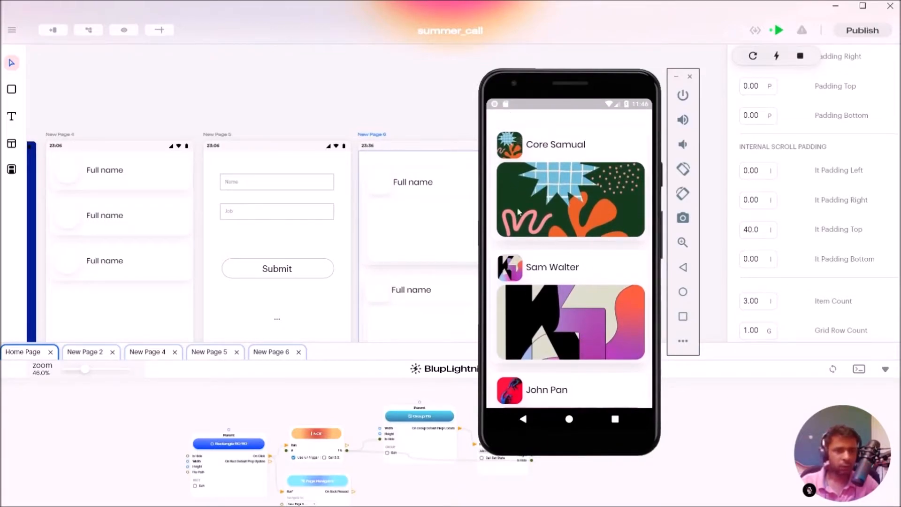
scroll(573, 199, "down", 3)
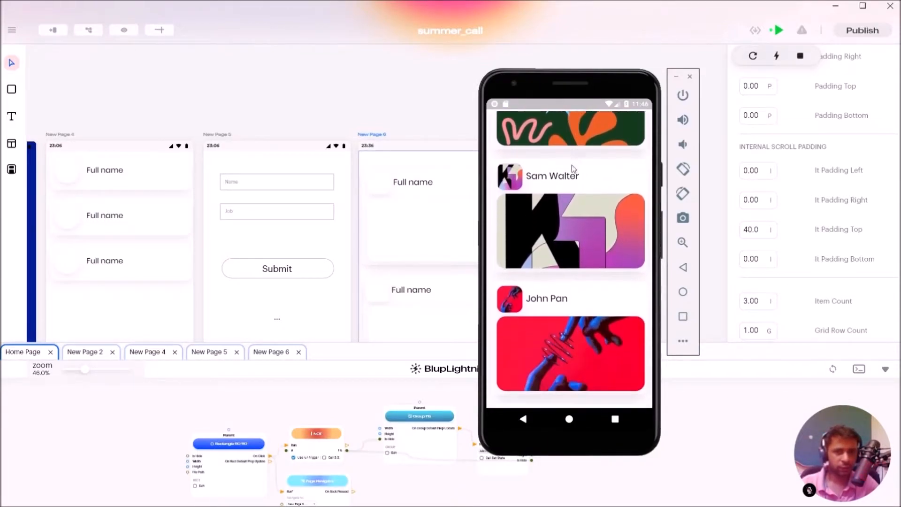
left_click_drag(580, 283, 591, 188)
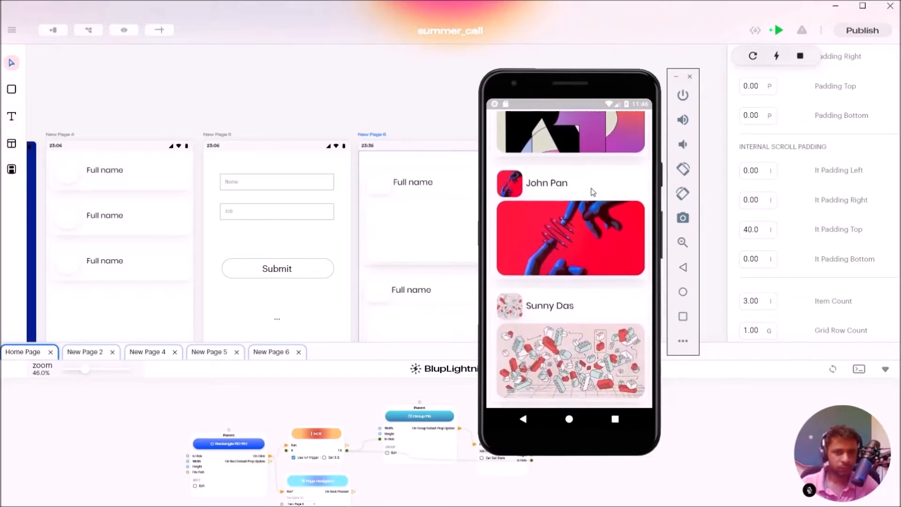
scroll(592, 178, "down", 3)
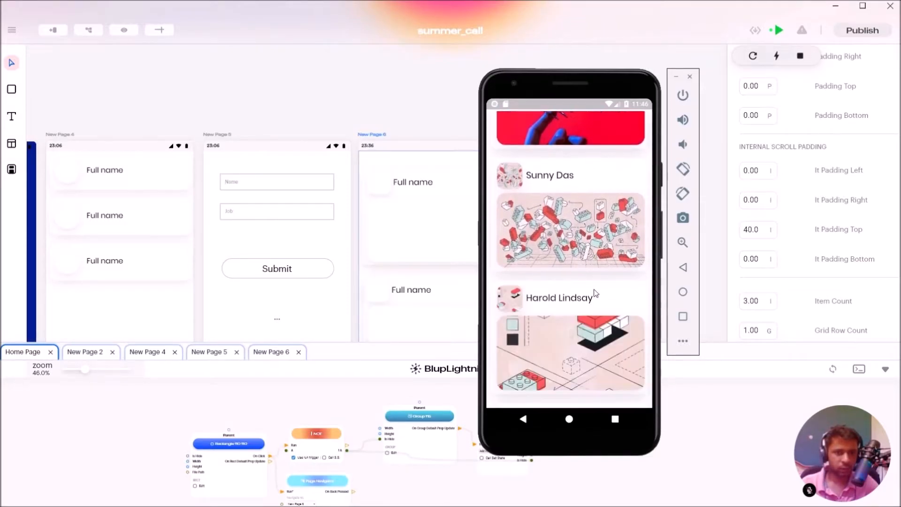
scroll(601, 217, "down", 5)
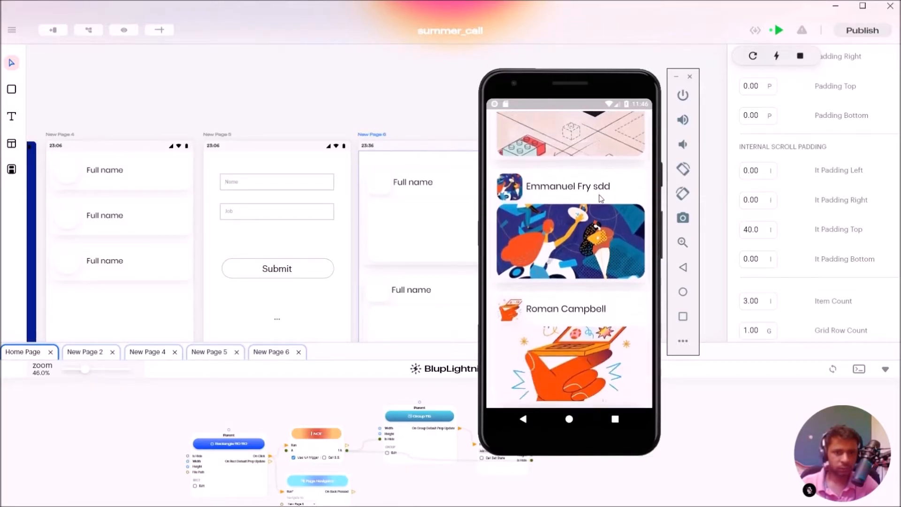
scroll(597, 314, "down", 2)
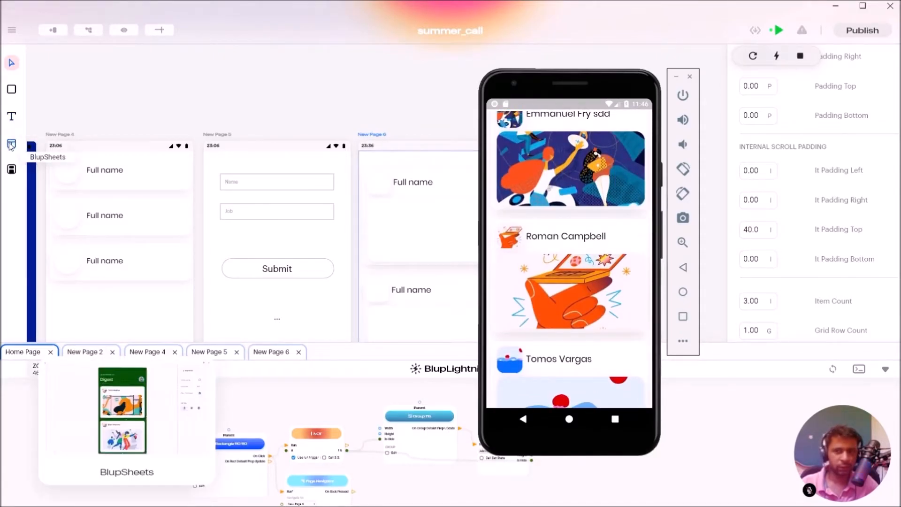
Step: Open the BlupSheets Clusters table, enlarge it over the page designs and move the emulator clear of its Images column
left_click(12, 168)
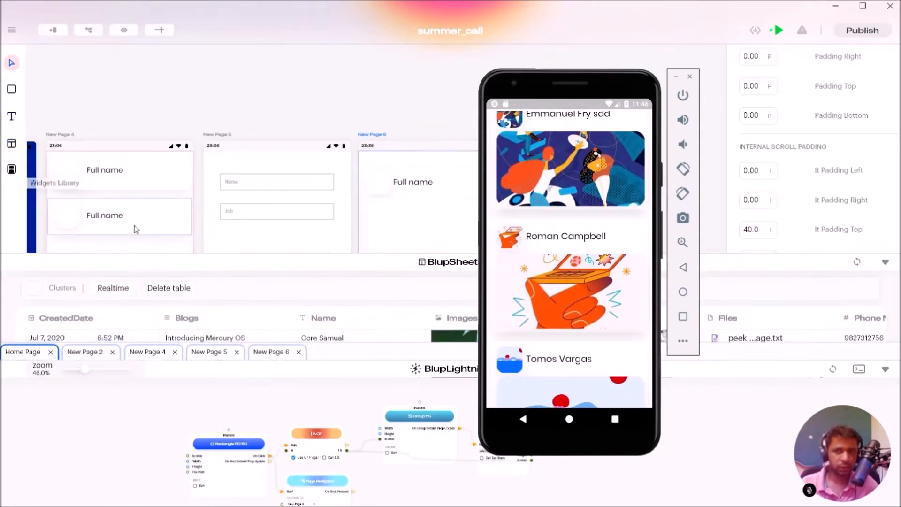
left_click(854, 265)
left_click_drag(338, 259, 338, 95)
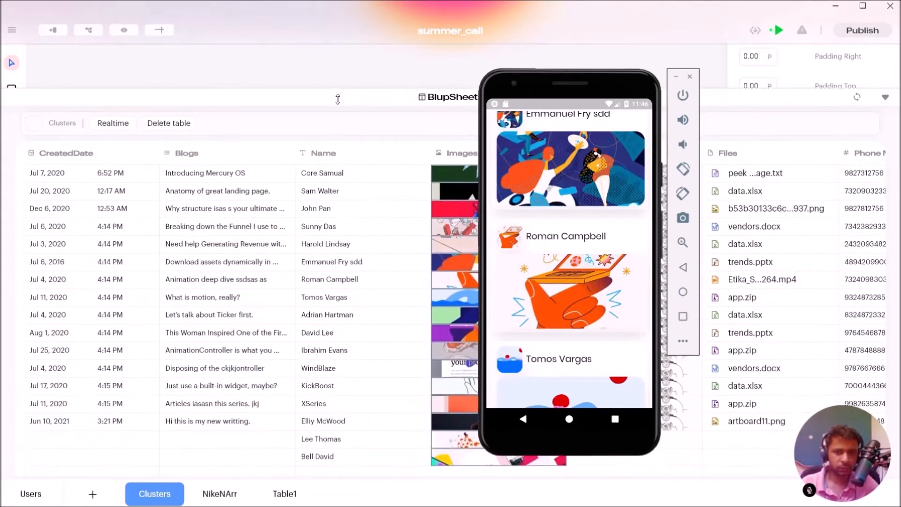
left_click_drag(585, 82, 309, 102)
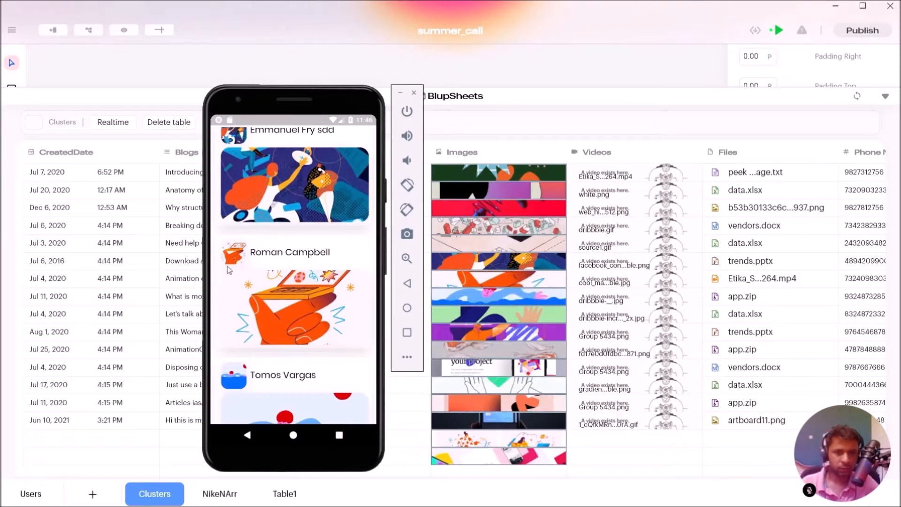
Step: Scroll the emulator's profile list down and back to its start, comparing the cards with the Clusters table's Images column
left_click_drag(285, 330, 296, 227)
left_click_drag(297, 331, 311, 246)
scroll(317, 322, "down", 5)
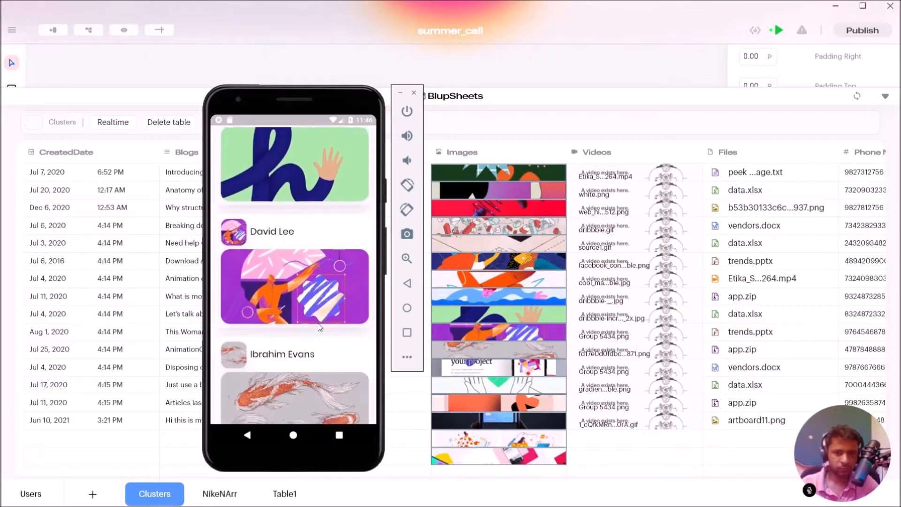
scroll(312, 348, "down", 10)
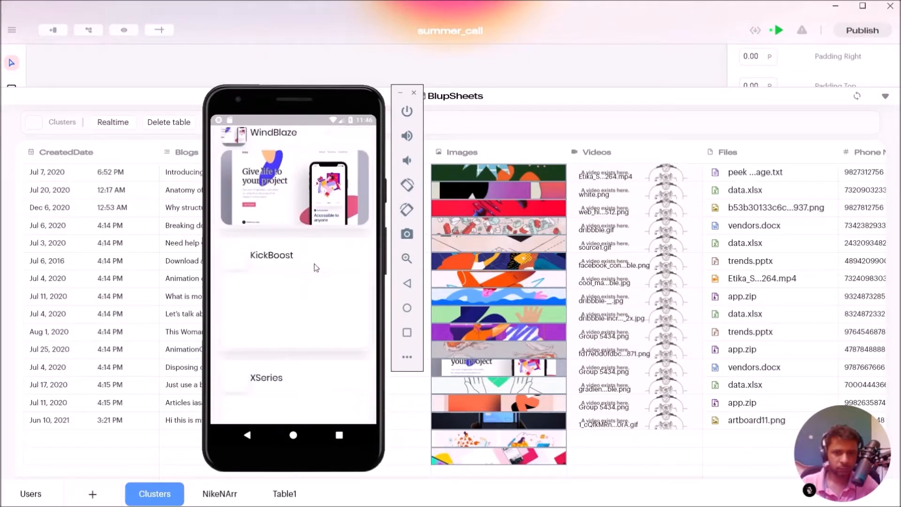
left_click_drag(310, 280, 316, 380)
left_click_drag(335, 348, 330, 220)
left_click_drag(315, 339, 307, 263)
left_click_drag(282, 292, 286, 375)
left_click_drag(282, 261, 285, 348)
left_click_drag(280, 263, 291, 299)
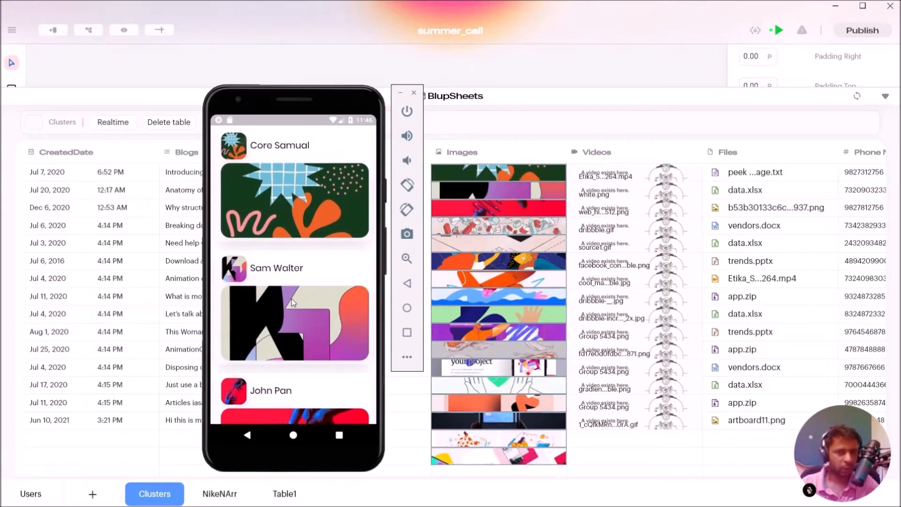
Step: Move the emulator to the empty space beside New Page 6 and close the BlupSheets table view
left_click_drag(317, 112, 657, 116)
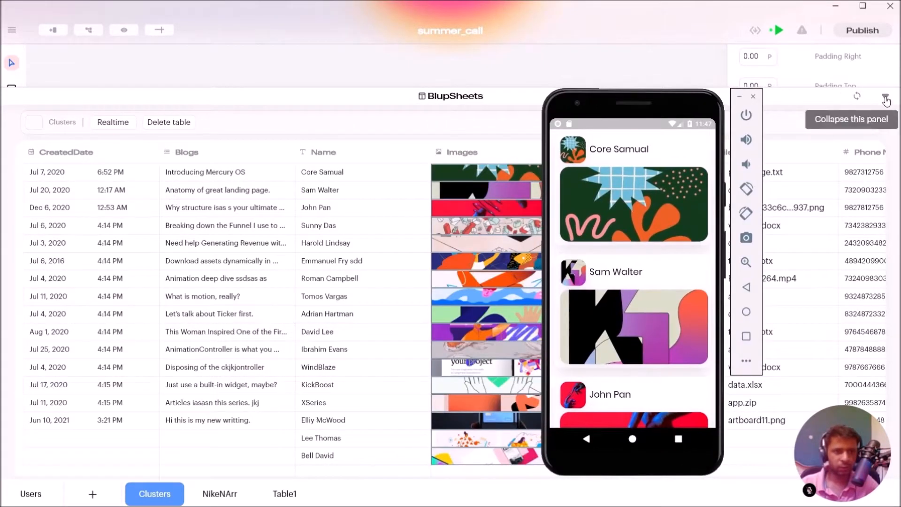
left_click(885, 100)
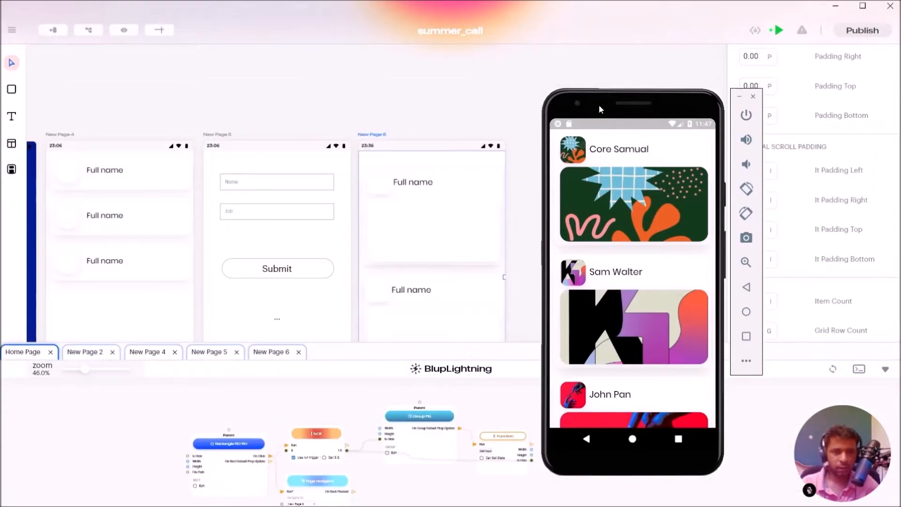
Step: Move the emulator aside and show New Page 6's logic enlarged over the page designs at the Clusters query node
left_click_drag(597, 110, 747, 92)
left_click_drag(439, 350, 300, 139)
left_click(283, 141)
left_click_drag(422, 129, 422, 84)
scroll(252, 246, "up", 5)
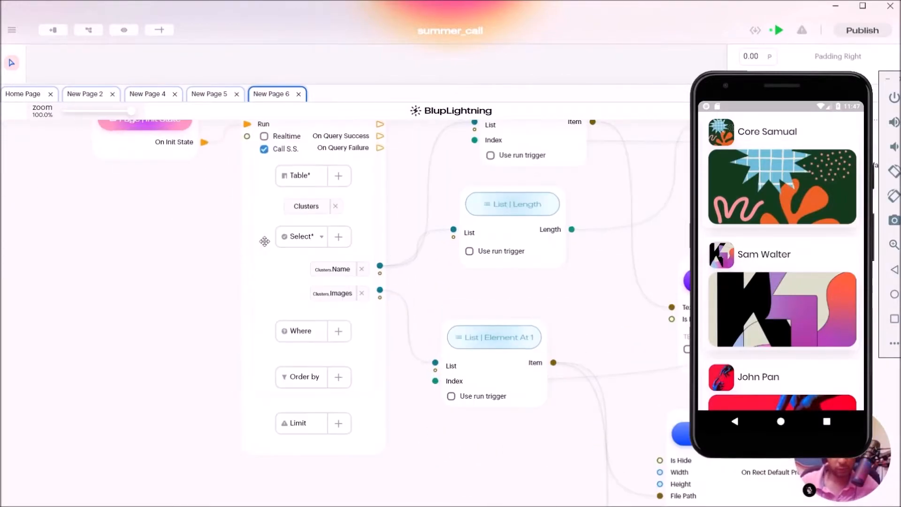
Step: Examine the Clusters query node's alternative operations to Select and the fields of its Where condition
left_click(309, 238)
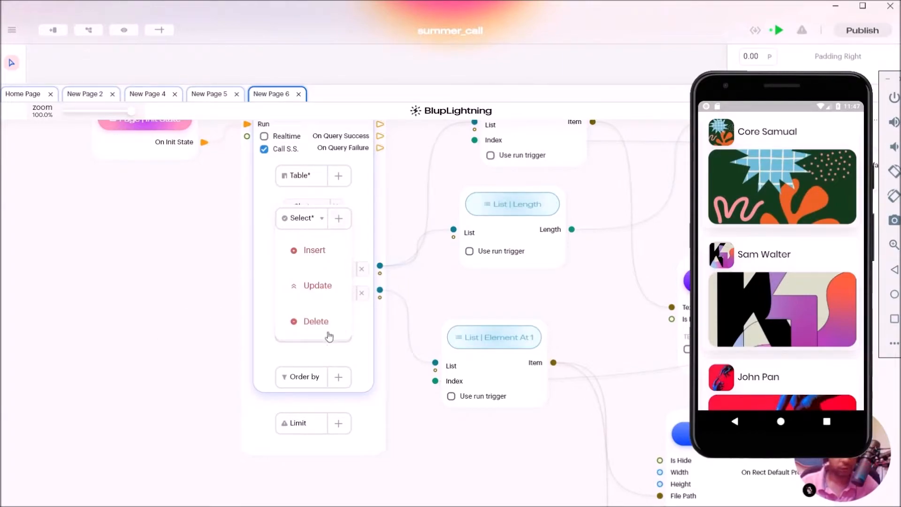
left_click(111, 392)
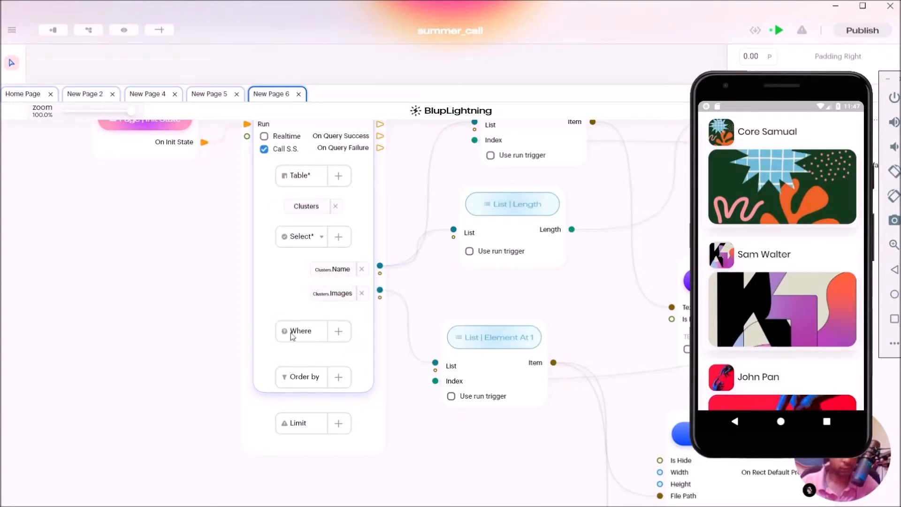
left_click(337, 332)
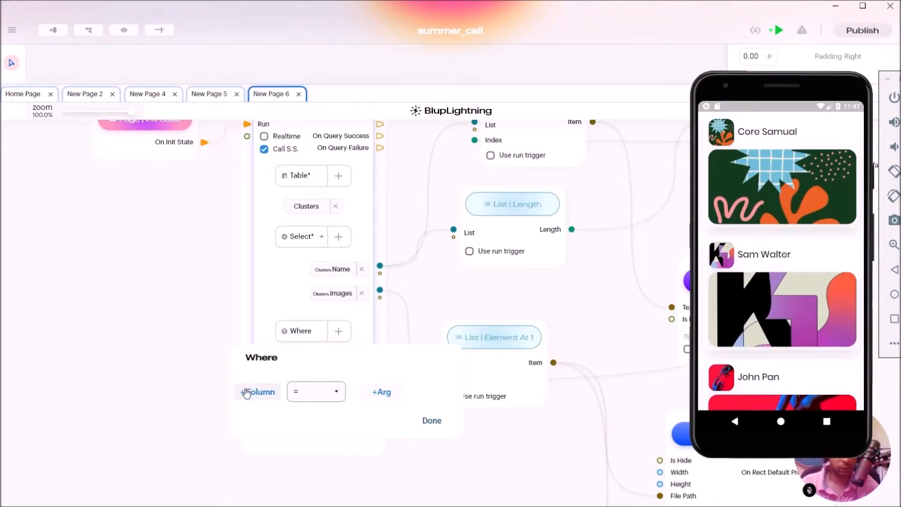
left_click(158, 325)
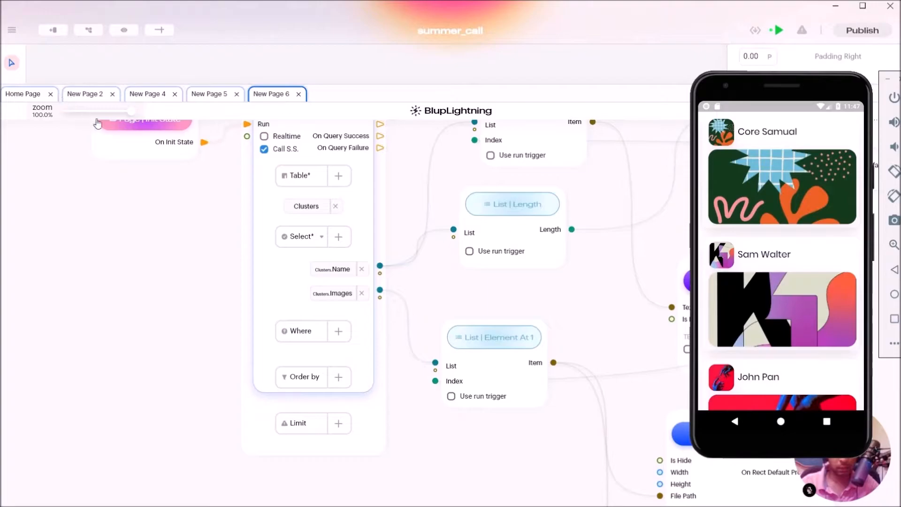
Step: Lower the logic editor, open the BlupSheets Clusters table and enlarge it over the page designs
left_click_drag(207, 105, 183, 272)
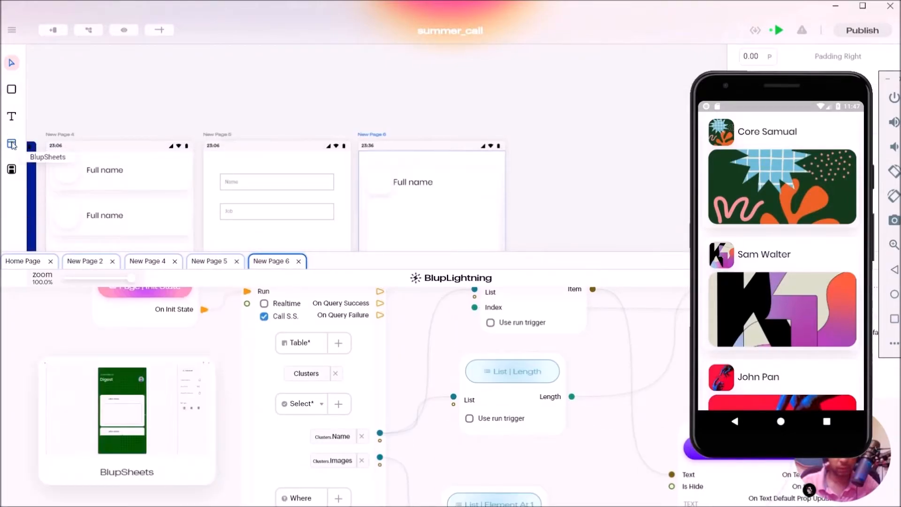
left_click(12, 144)
left_click_drag(309, 256, 314, 104)
Step: Look through the Clusters table's Name column and mark two entries that share a common name part
scroll(353, 351, "down", 1)
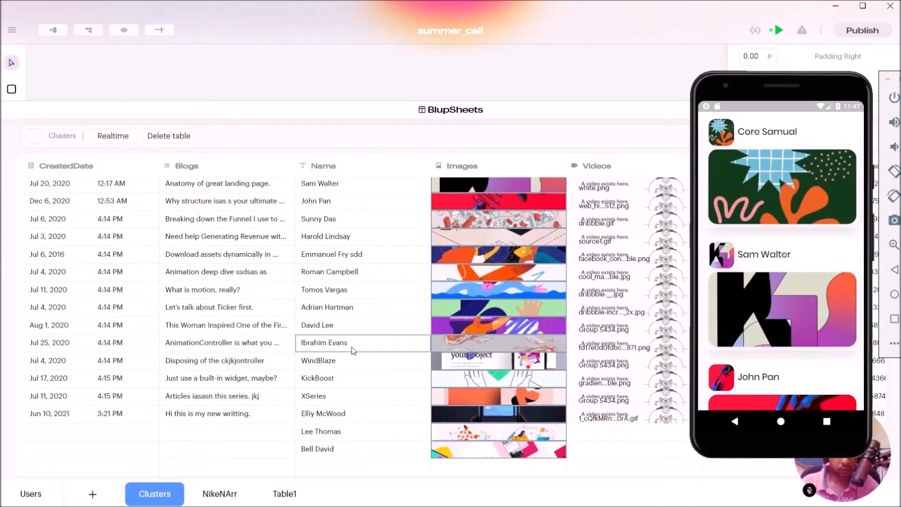
scroll(353, 350, "up", 1)
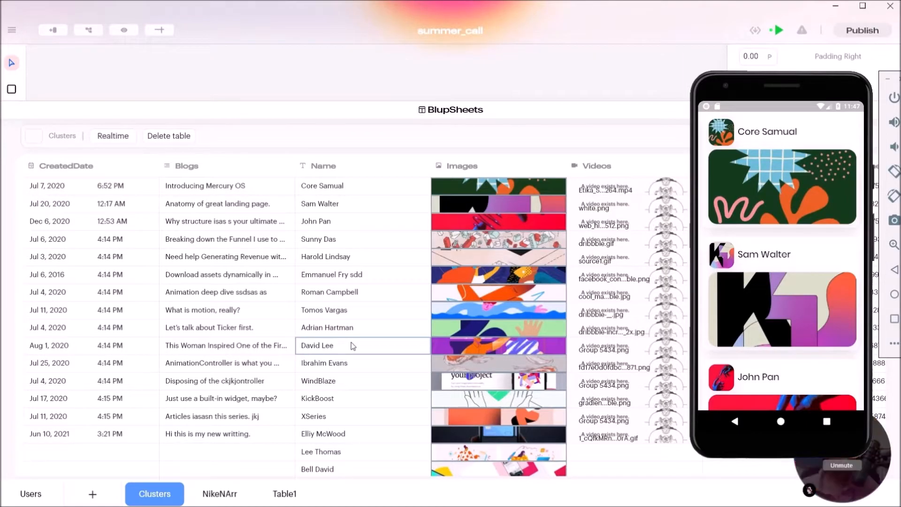
scroll(354, 346, "down", 1)
scroll(353, 345, "up", 1)
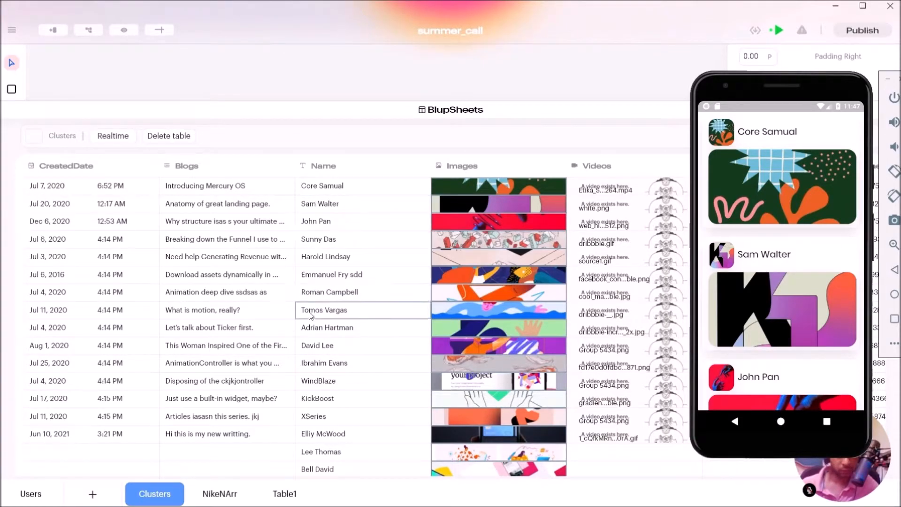
left_click(315, 347)
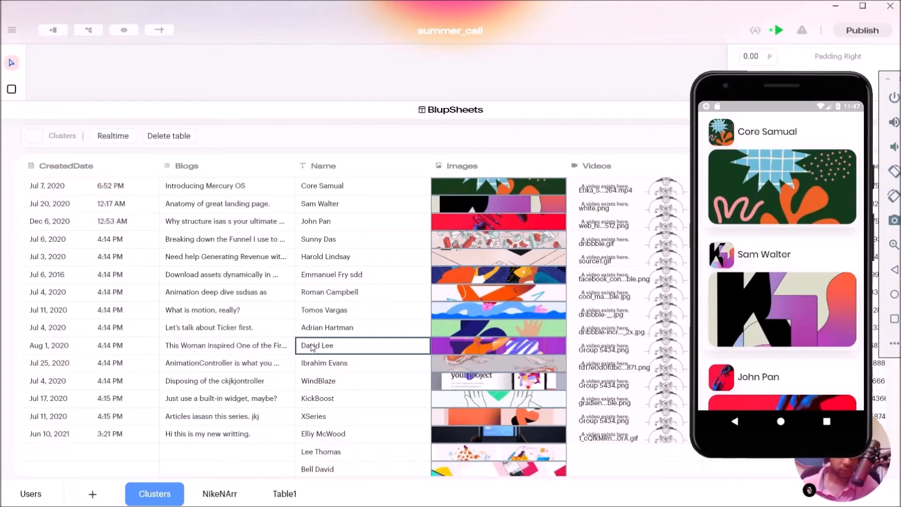
left_click(337, 473)
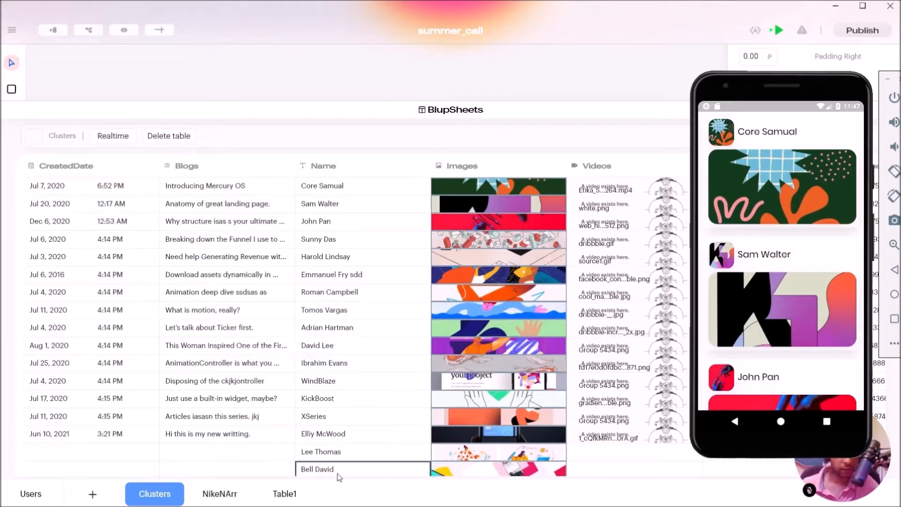
scroll(335, 471, "down", 1)
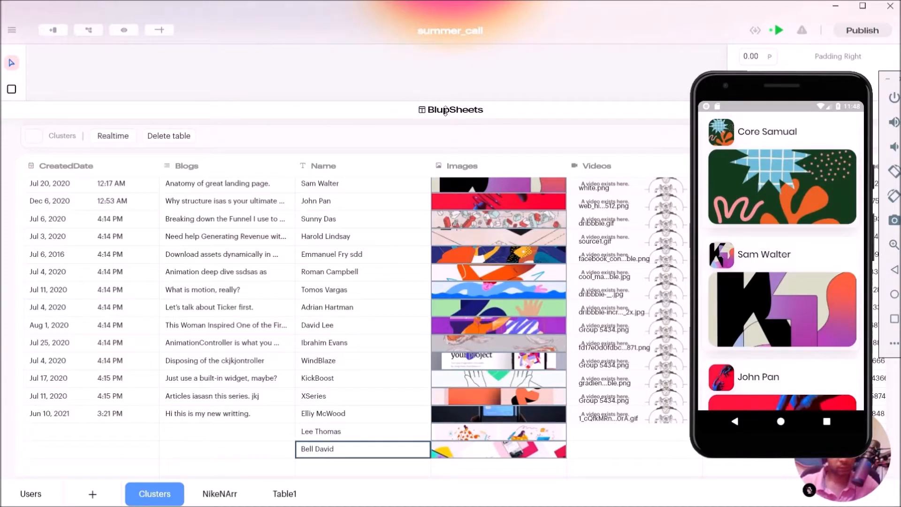
scroll(440, 75, "down", 2)
Step: Move the emulator inward and bring New Page 6's logic back over the table at the query's Where section
left_click_drag(440, 75, 444, 93)
left_click_drag(728, 96, 627, 100)
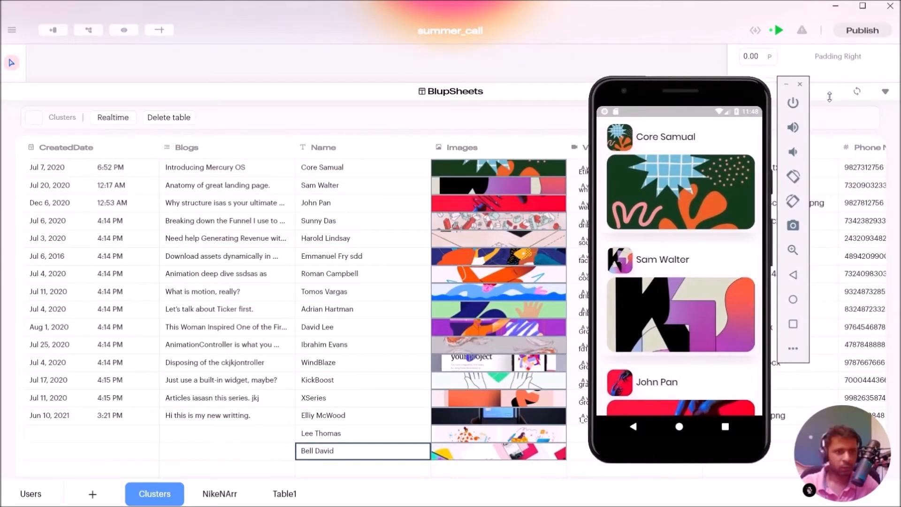
left_click(853, 96)
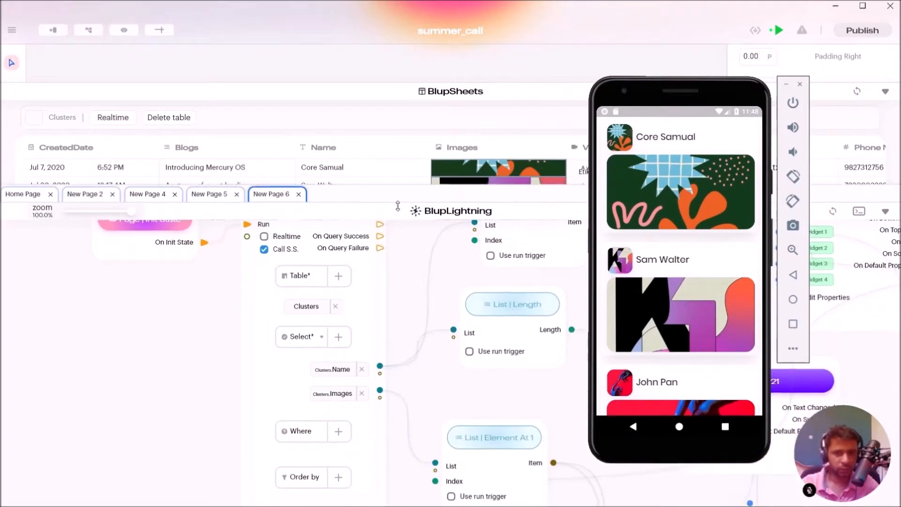
scroll(187, 370, "down", 3)
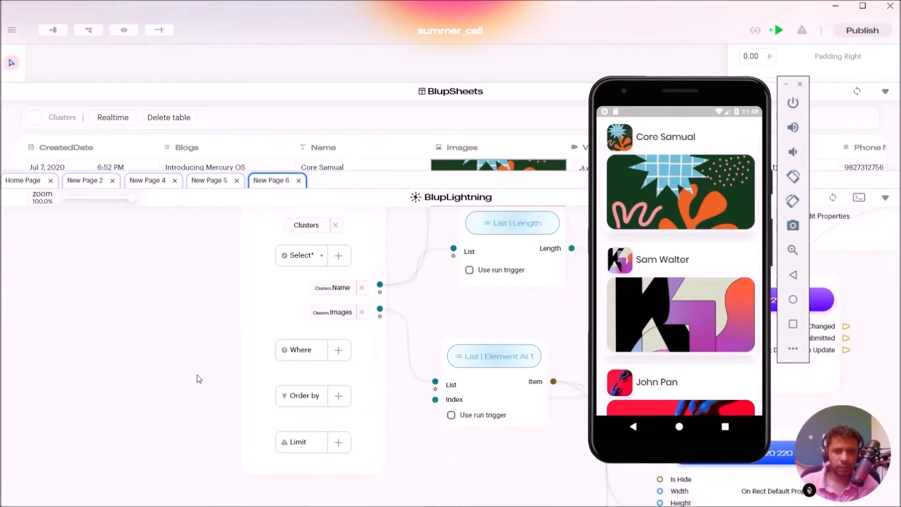
left_click(340, 352)
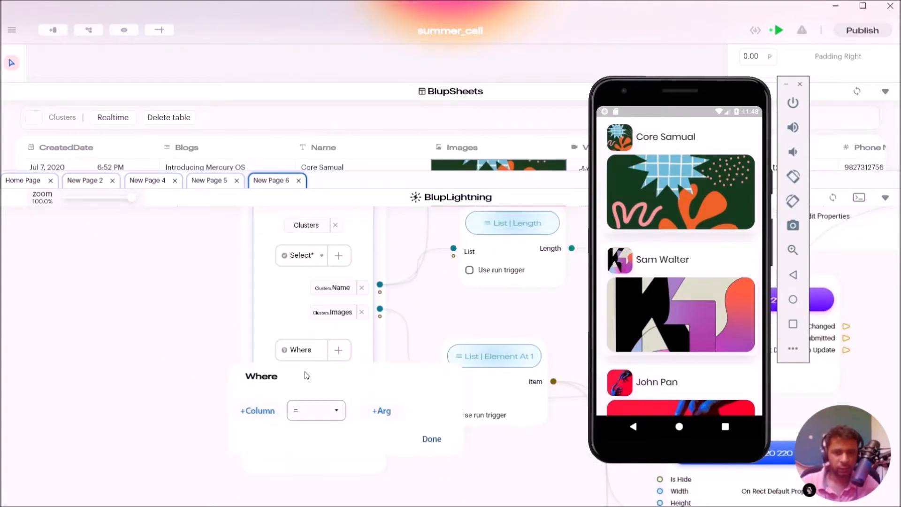
left_click(262, 411)
left_click(415, 249)
left_click(515, 384)
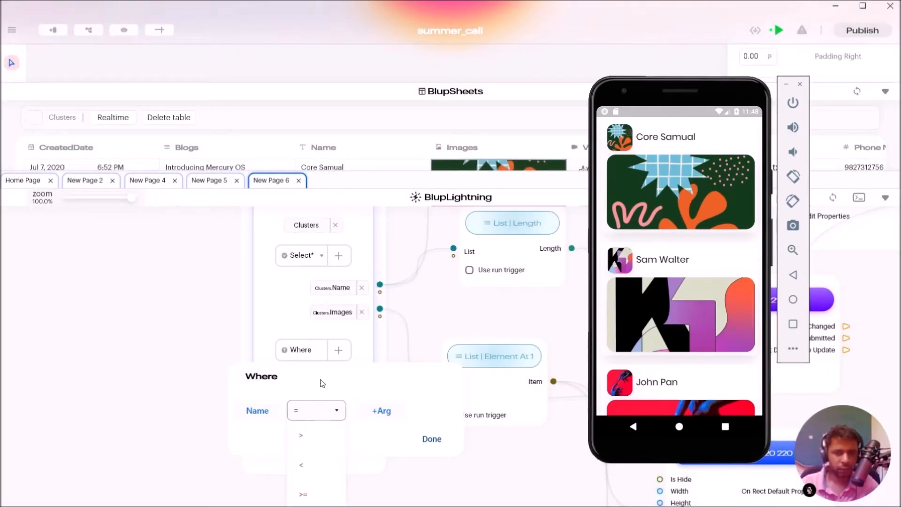
left_click(168, 379)
left_click(176, 358)
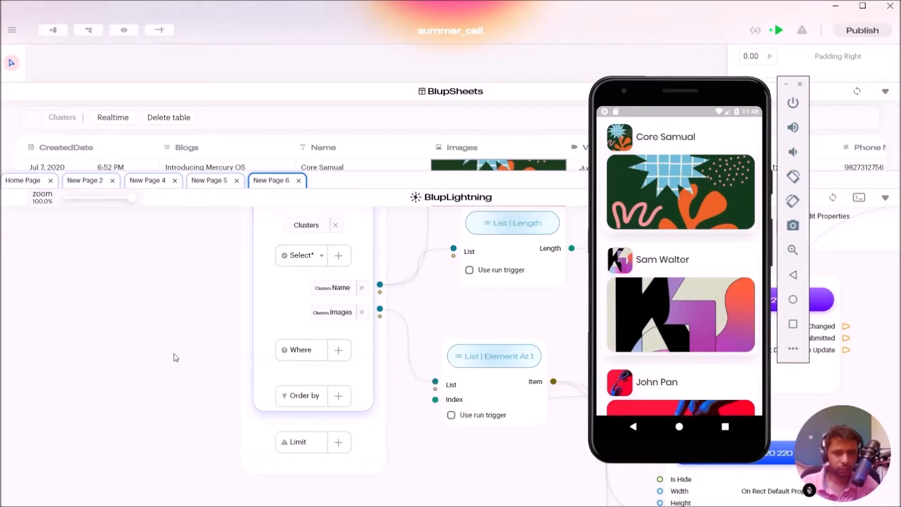
Step: Add a Where condition to the Clusters query that matches the Name column against a new argument using = '%arg%'
scroll(267, 368, "down", 5)
scroll(268, 352, "up", 2)
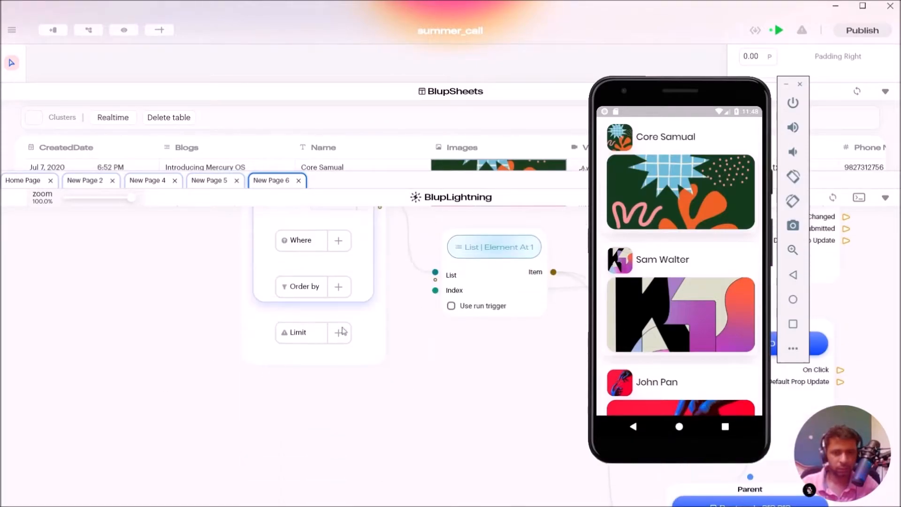
left_click(348, 243)
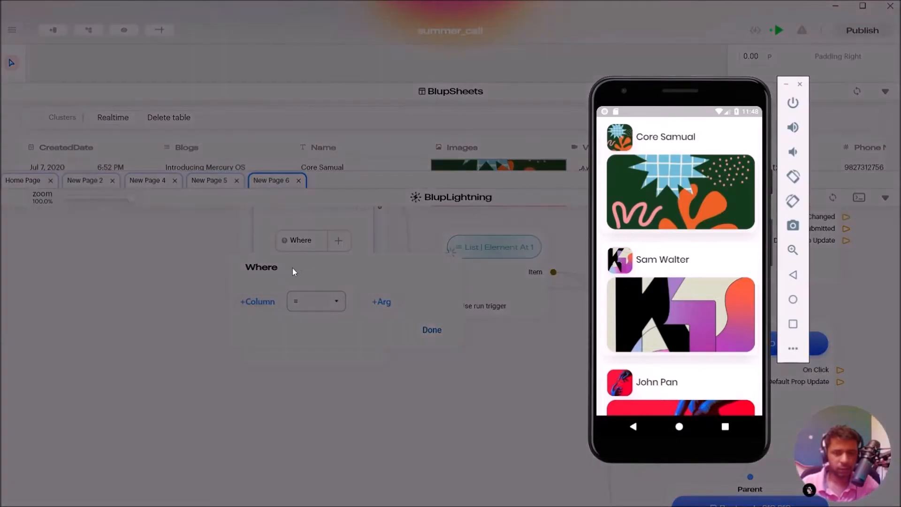
left_click(402, 250)
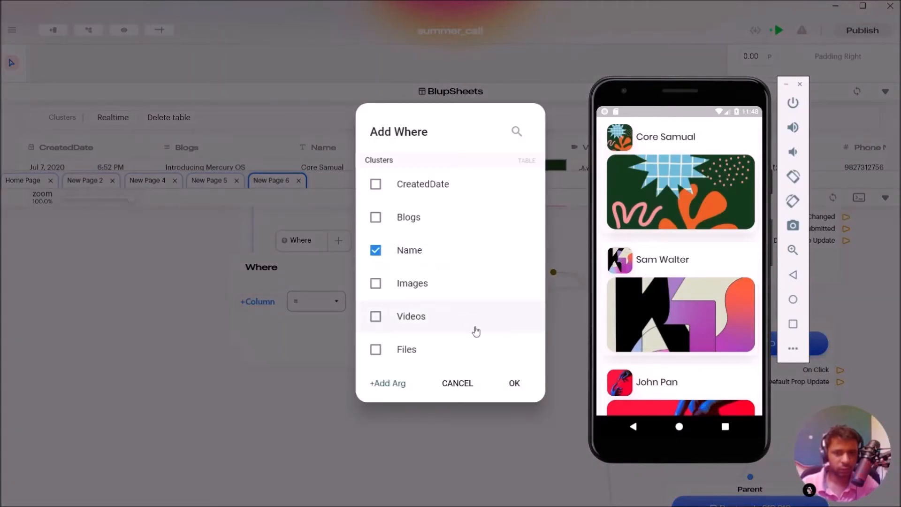
left_click(514, 385)
left_click(330, 307)
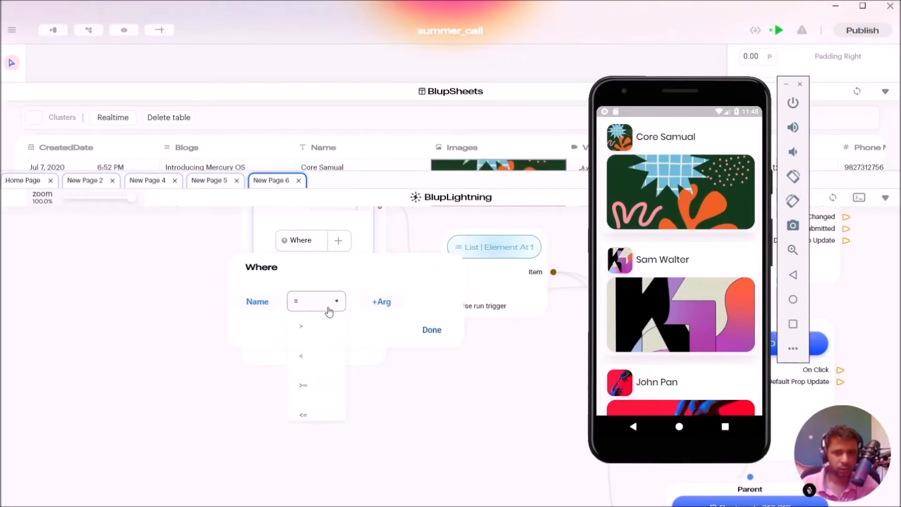
scroll(313, 349, "down", 3)
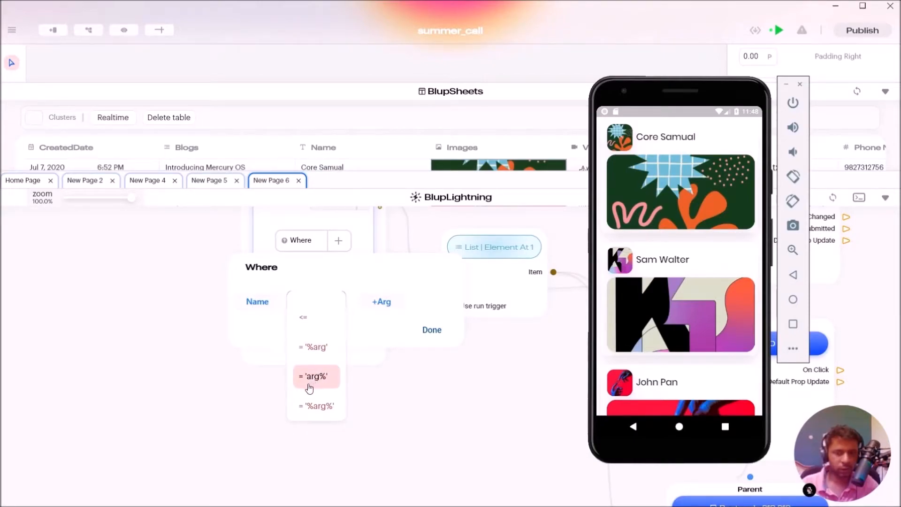
left_click(314, 412)
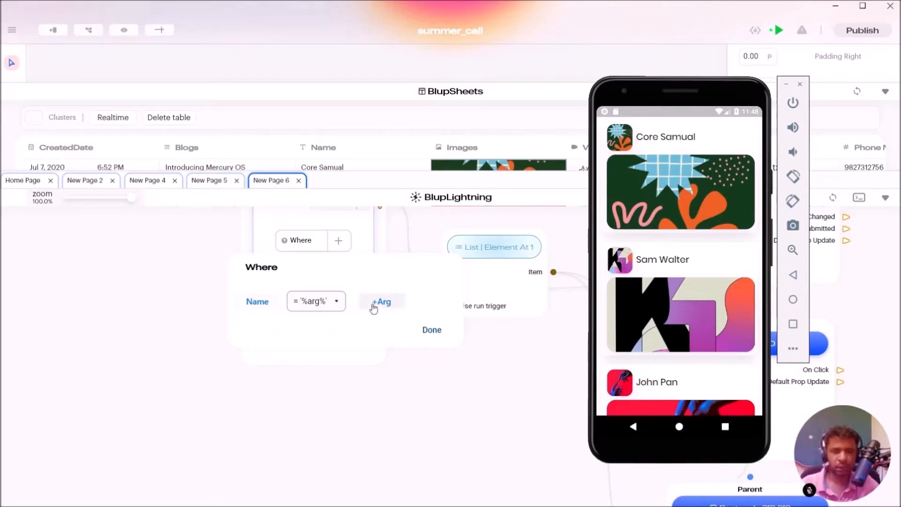
left_click(371, 304)
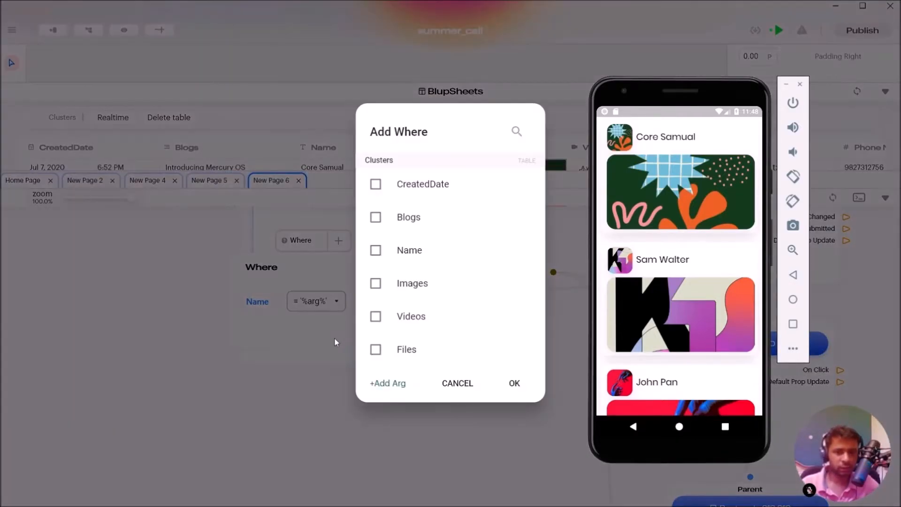
left_click(384, 389)
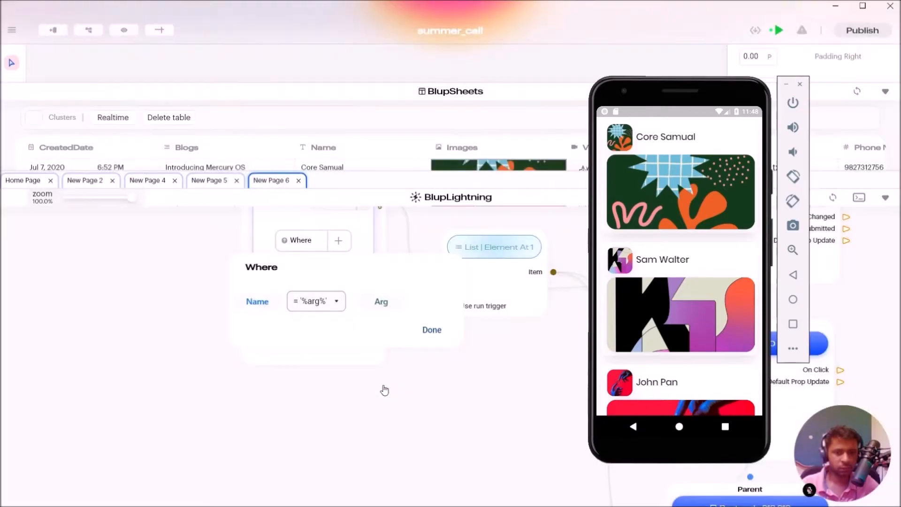
left_click(422, 332)
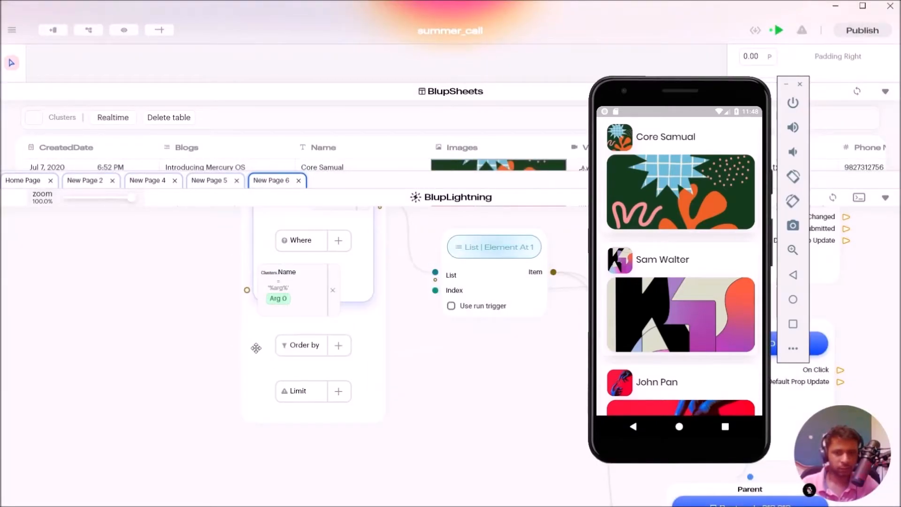
Step: Add a String node containing the first name to filter by and connect its output to the Name condition's Arg 0 input
right_click(89, 339)
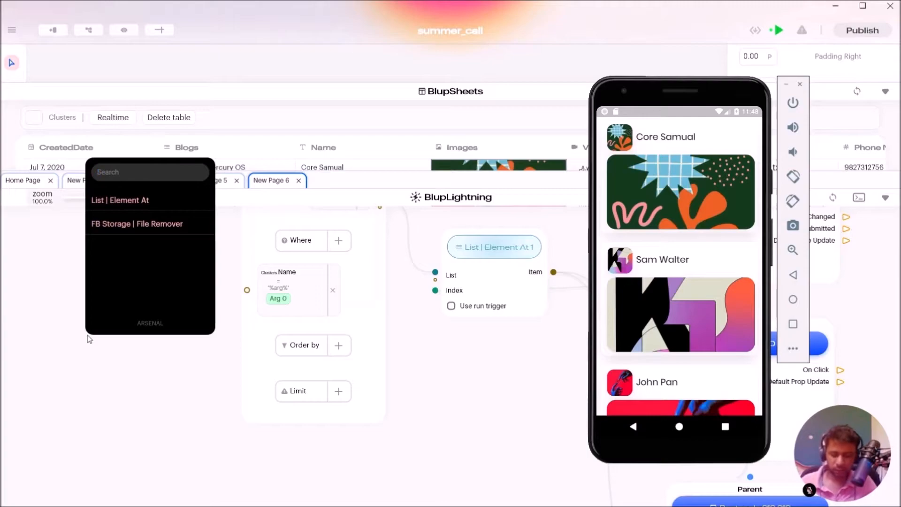
type("string")
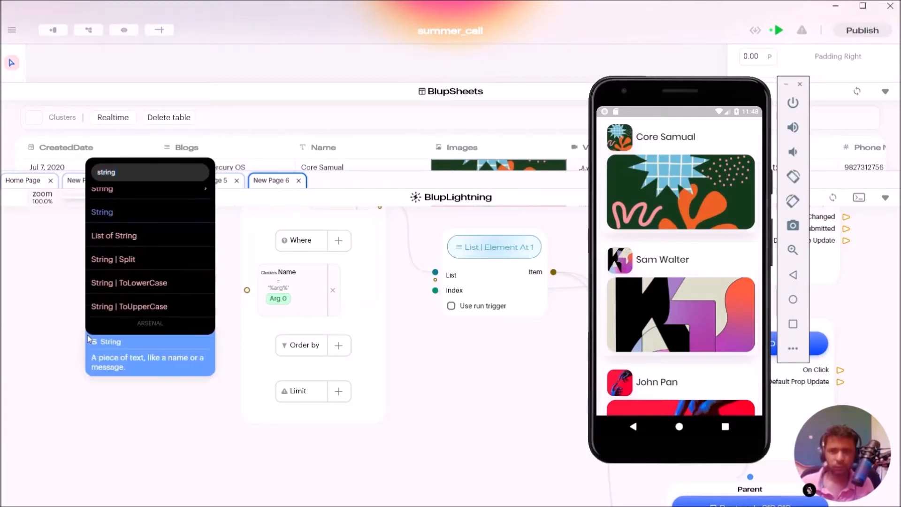
left_click(88, 339)
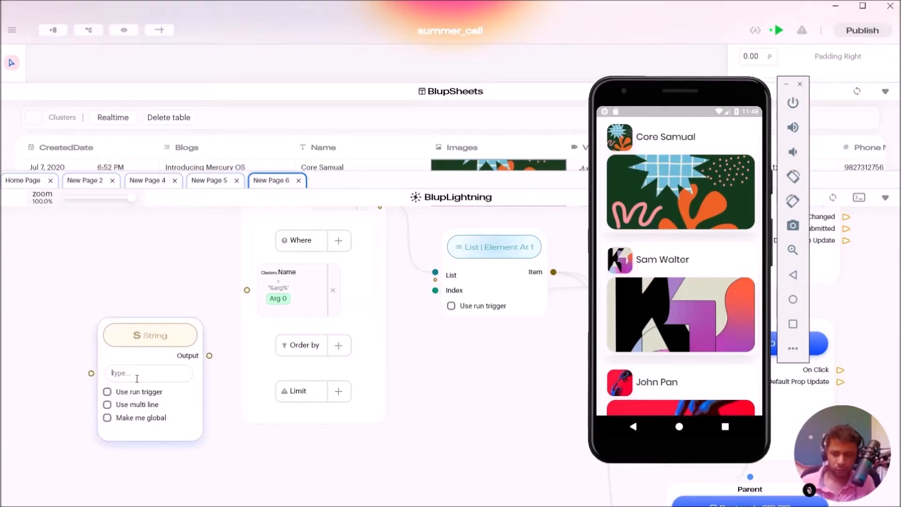
type("David")
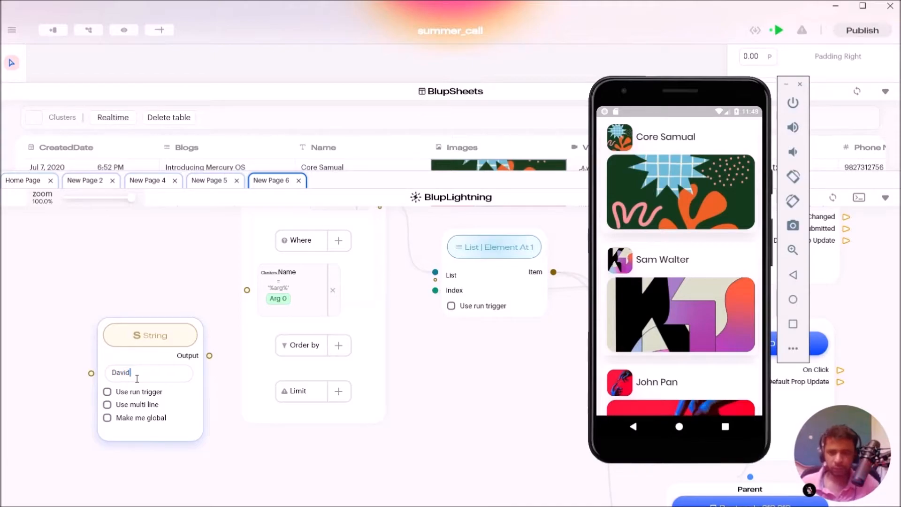
left_click_drag(210, 355, 247, 290)
left_click_drag(167, 344, 168, 321)
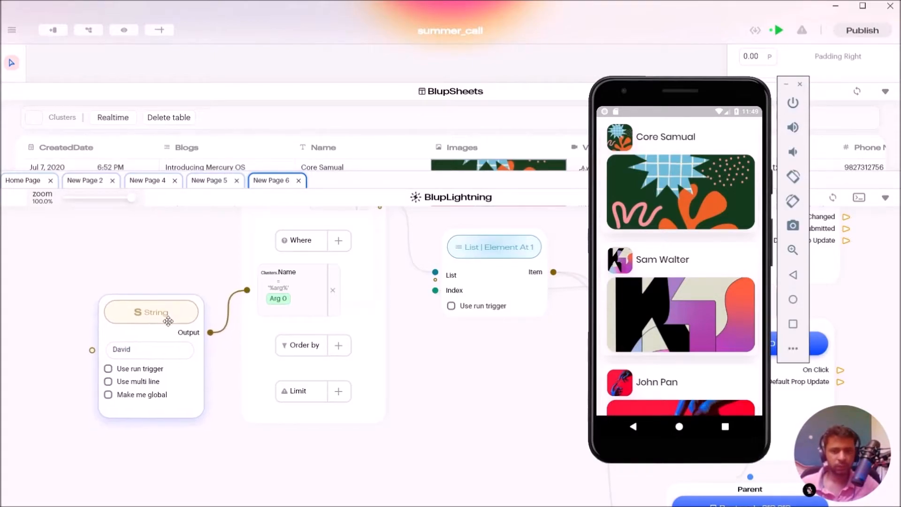
Step: Examine the sort directions offered by the query's Order by setting, then close it without choosing one
left_click_drag(368, 390, 339, 435)
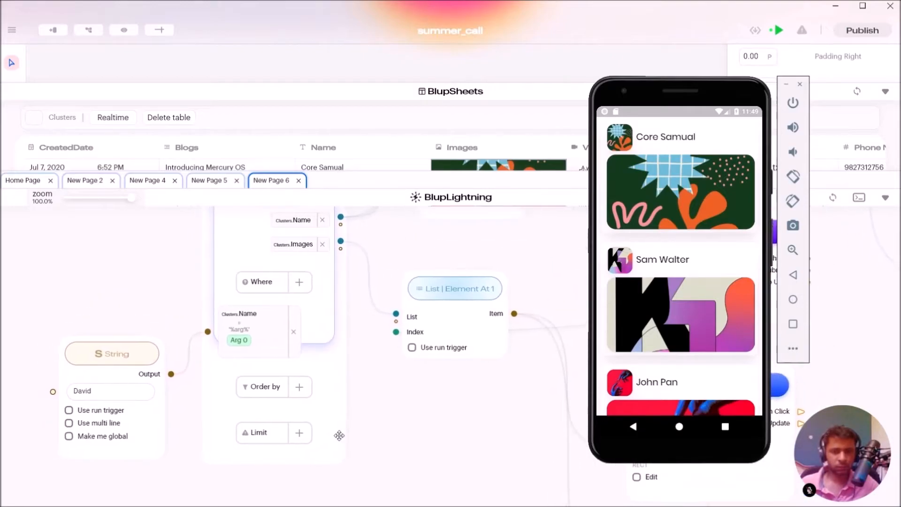
left_click(302, 387)
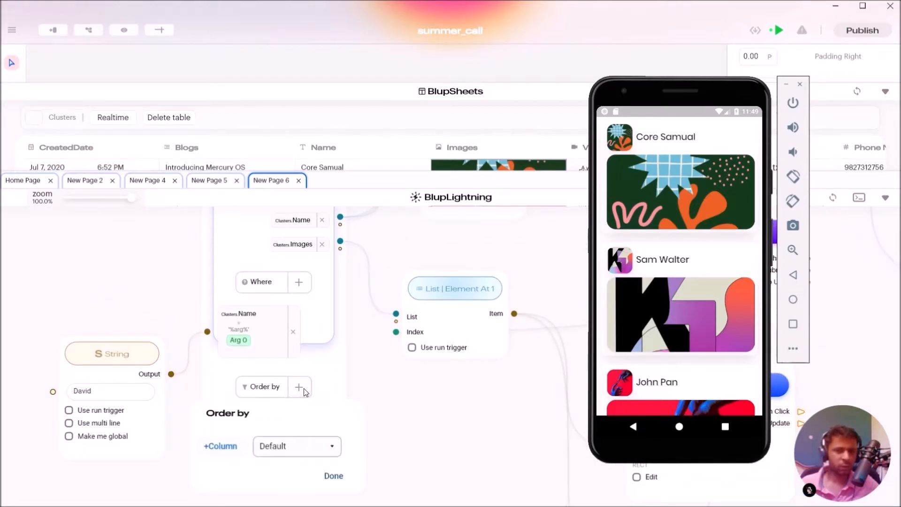
left_click(269, 446)
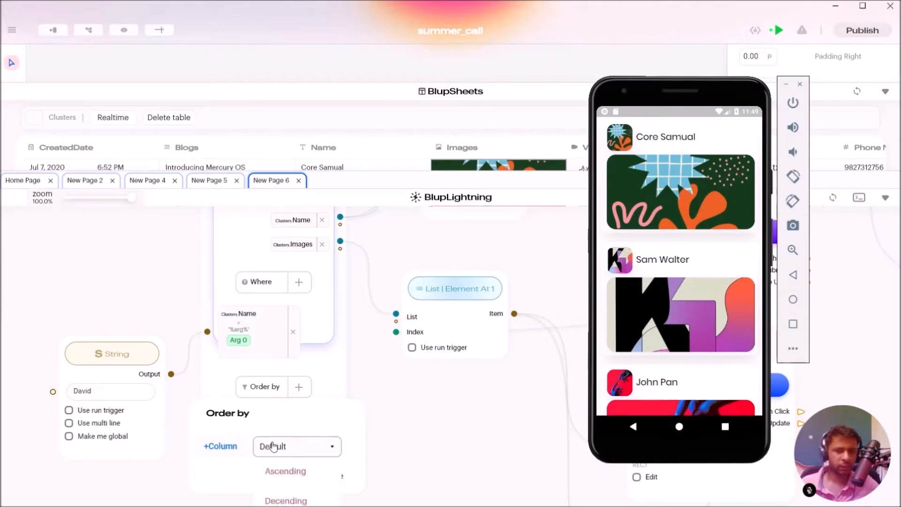
left_click(381, 430)
left_click(381, 430)
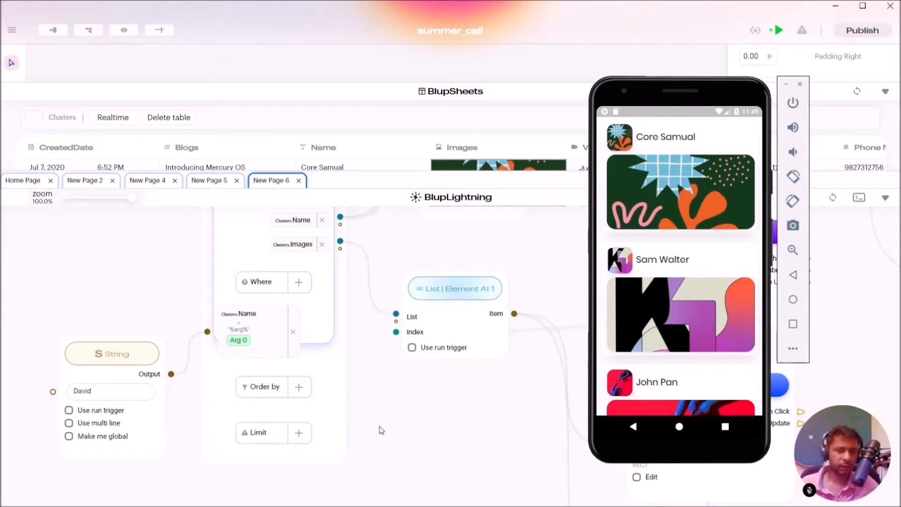
scroll(394, 422, "down", 3)
left_click(316, 274)
left_click(312, 334)
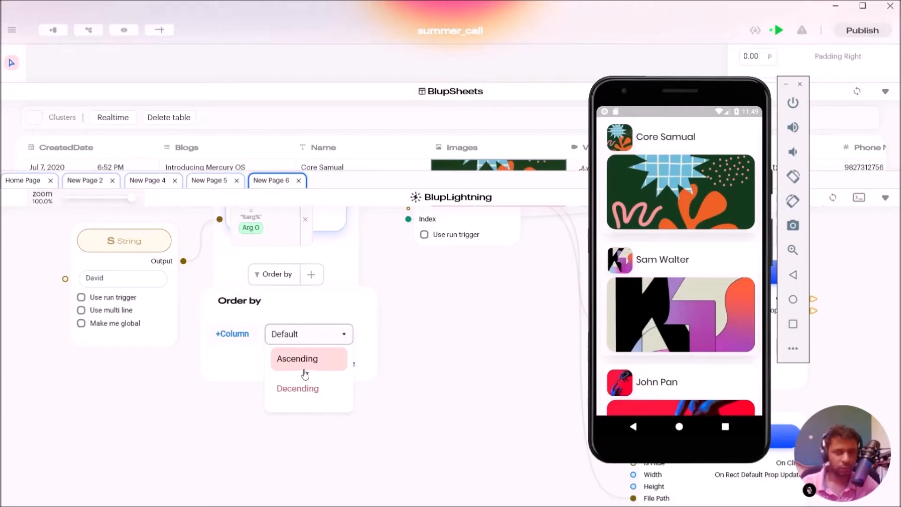
left_click(427, 359)
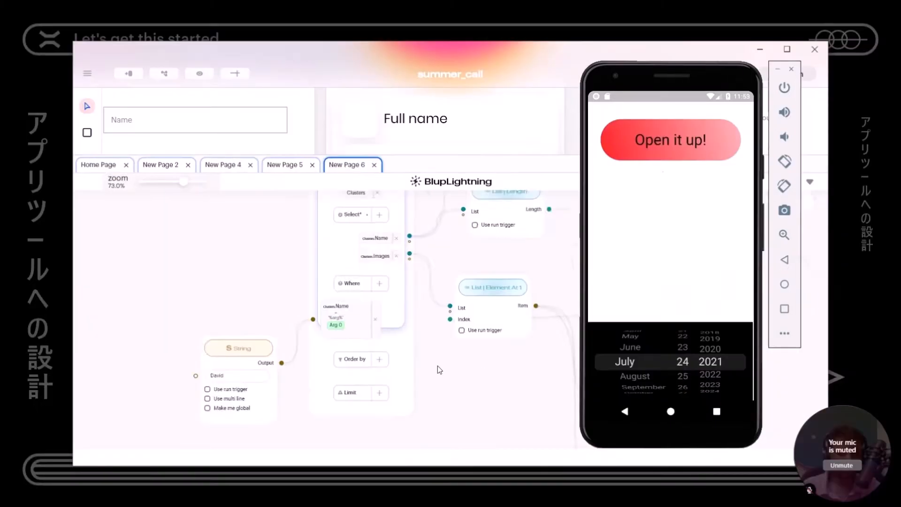
Step: Examine the query's Limit setting and its entry format examples, then close it without entering a limit
scroll(438, 370, "down", 2)
left_click(380, 298)
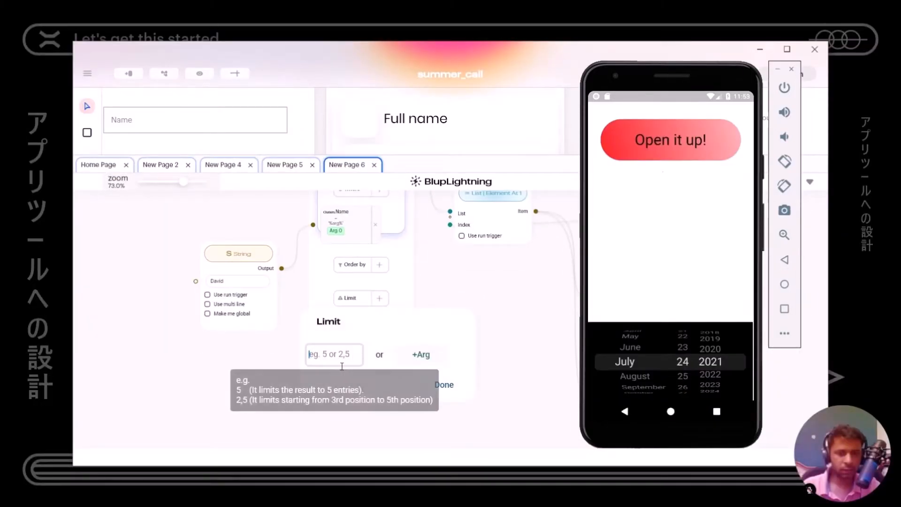
left_click(319, 347)
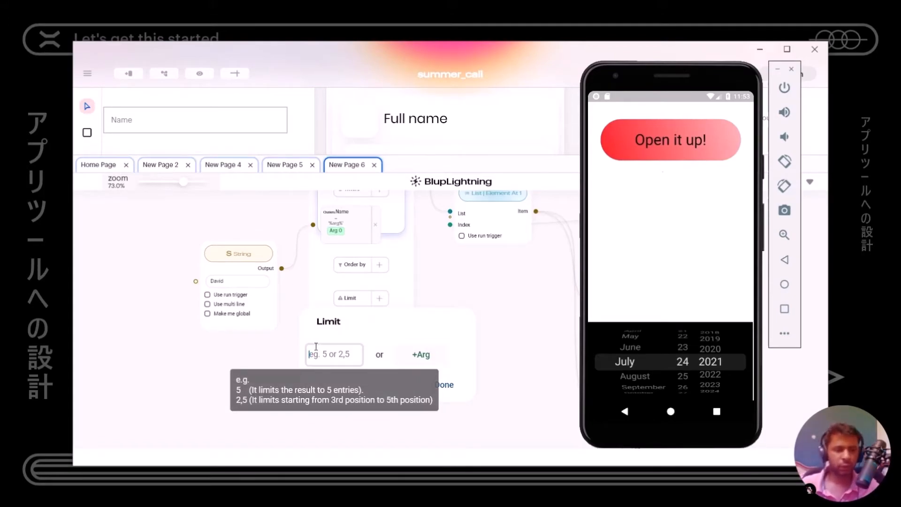
left_click(277, 356)
scroll(267, 410, "up", 5)
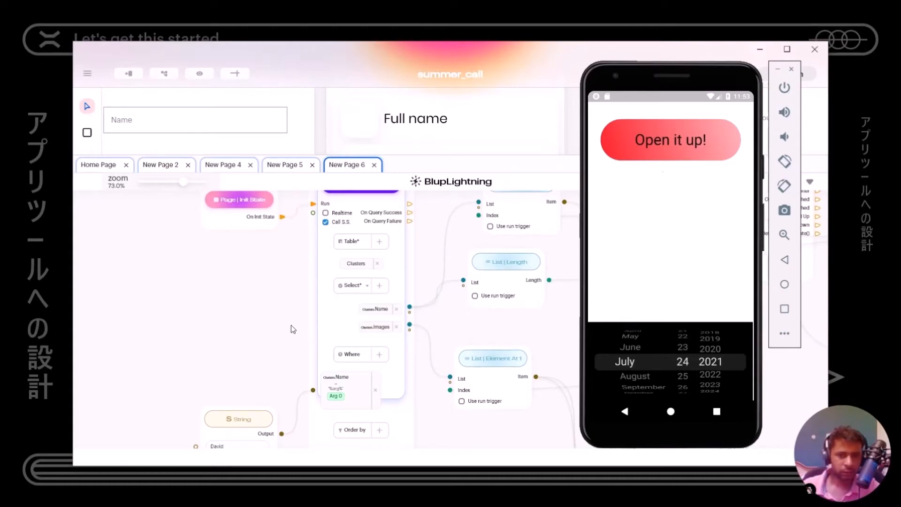
scroll(291, 325, "down", 2)
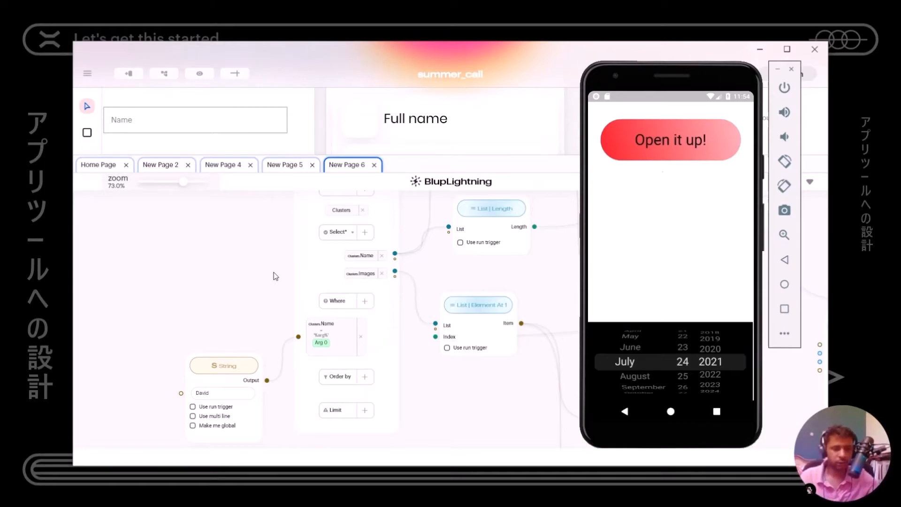
Step: Hot reload the app and open its list page in the emulator through "Open it up!"
left_click_drag(723, 77, 689, 148)
left_click(701, 100)
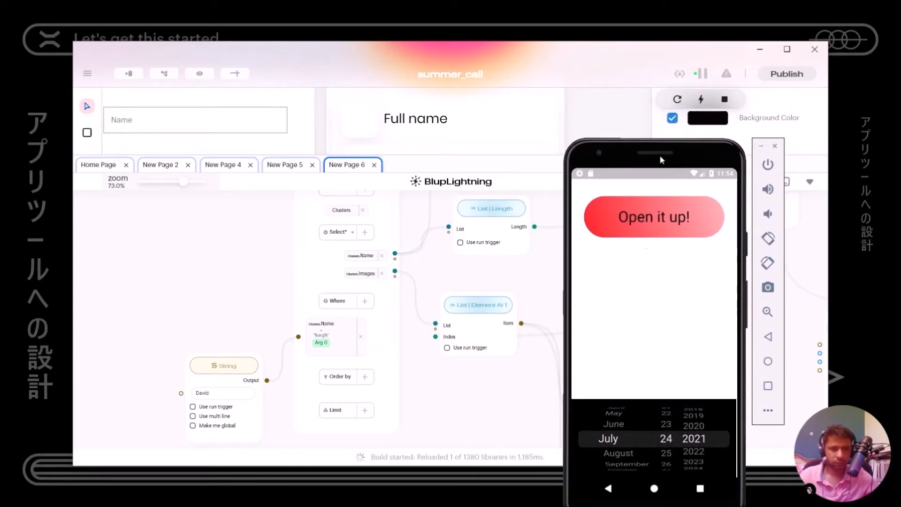
left_click_drag(661, 158, 684, 91)
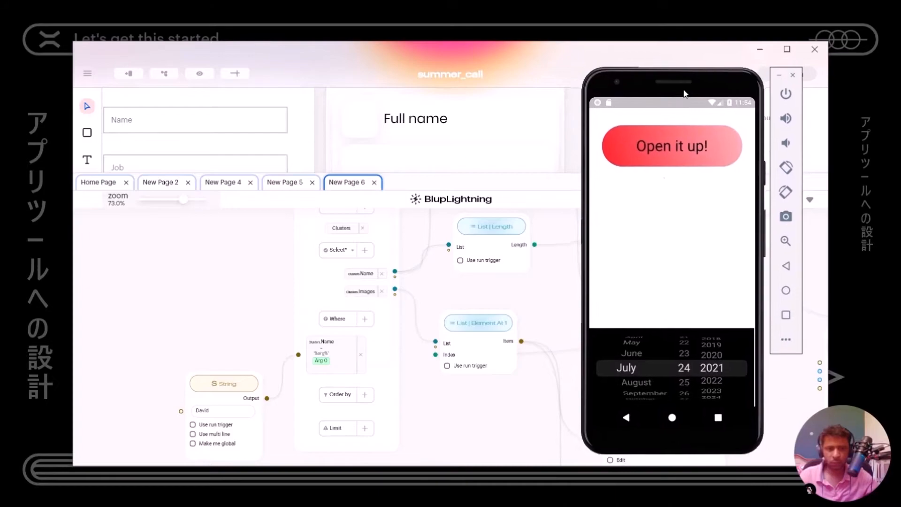
left_click(662, 156)
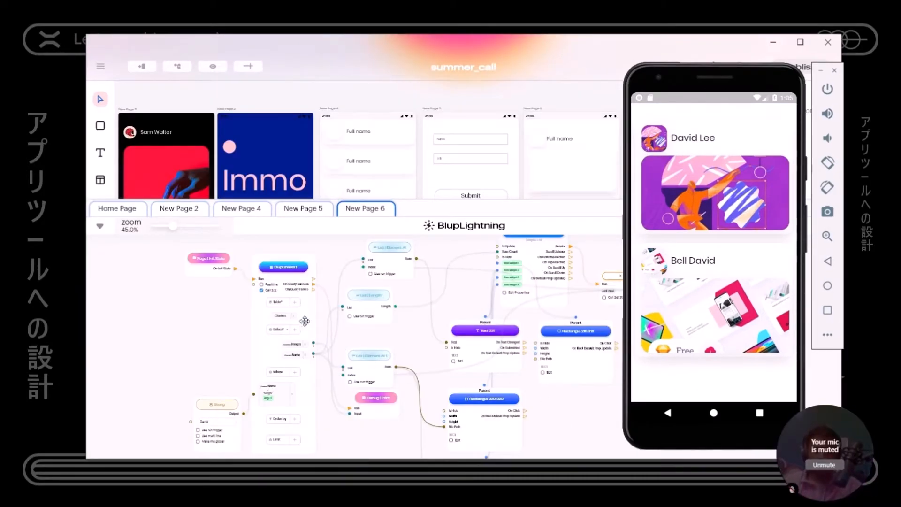
Step: Enable Realtime on the BlupSheets 1 query node and hot restart the app
scroll(266, 284, "up", 5)
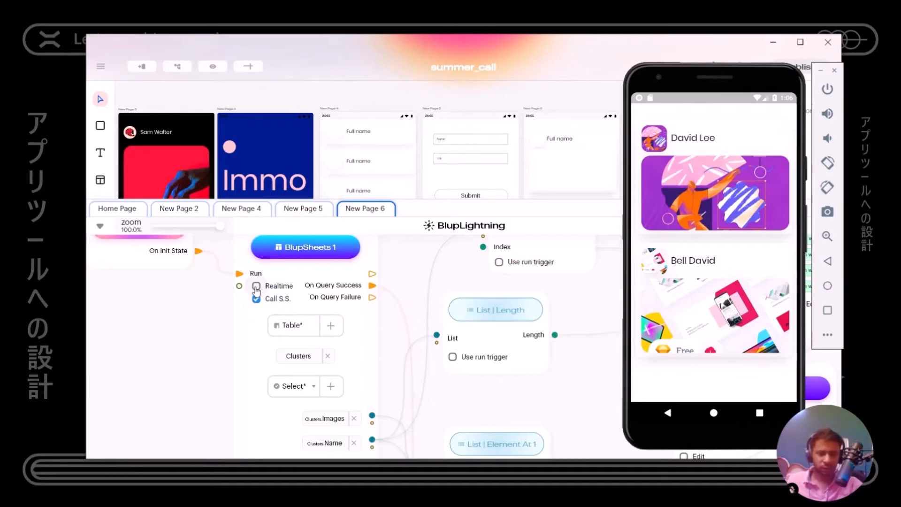
left_click(257, 285)
left_click(717, 65)
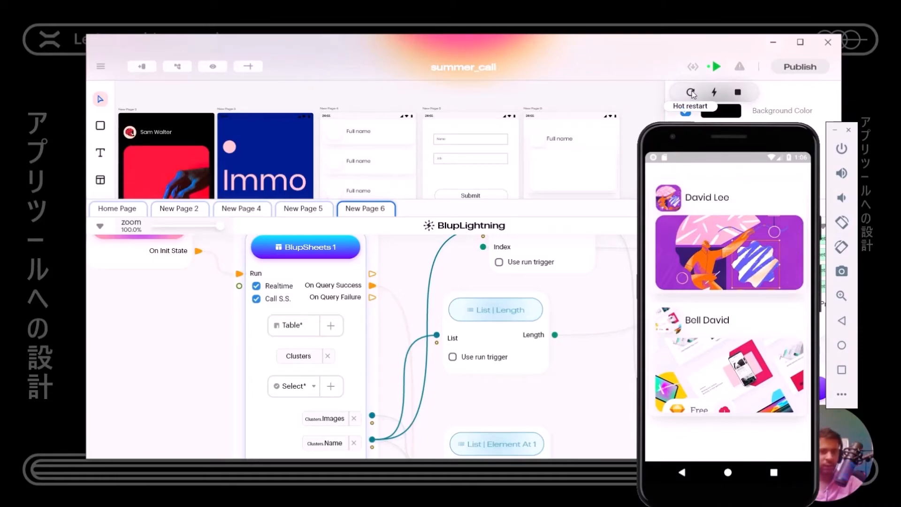
left_click(691, 93)
scroll(162, 225, "down", 1)
left_click(165, 261)
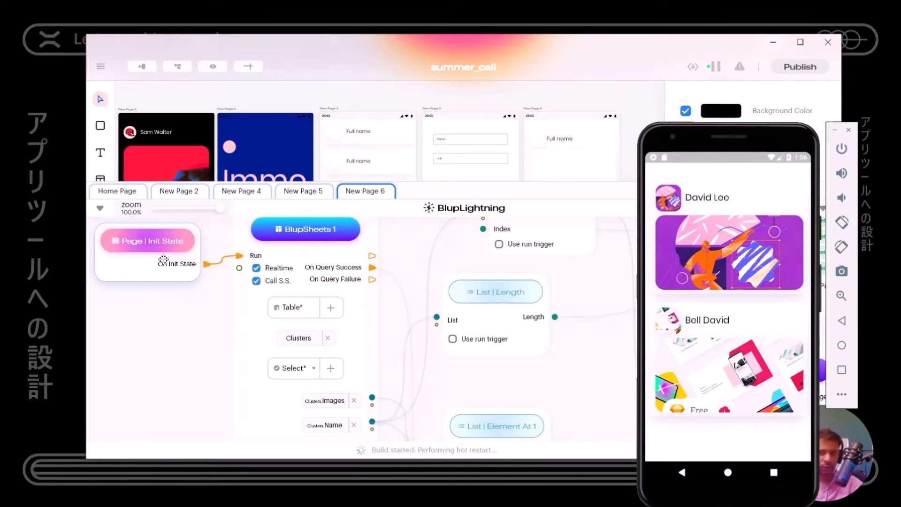
left_click_drag(166, 260, 170, 261)
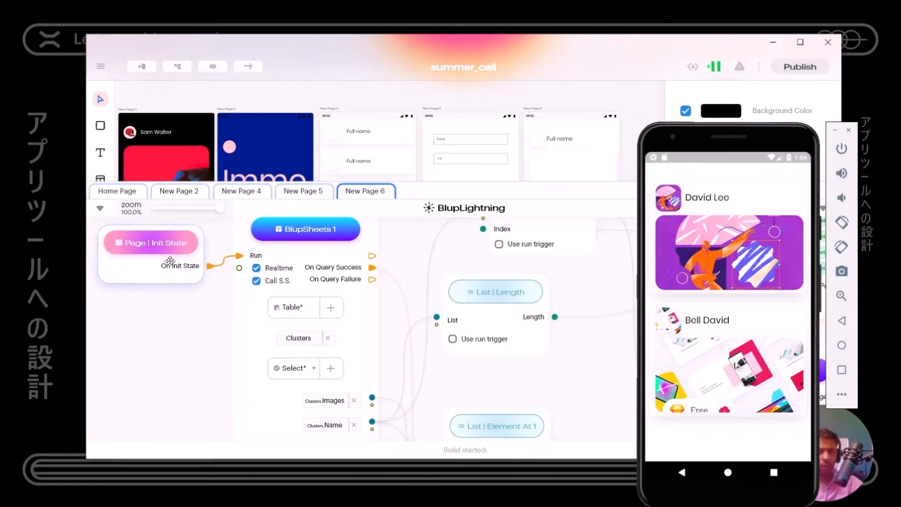
scroll(170, 261, "up", 1)
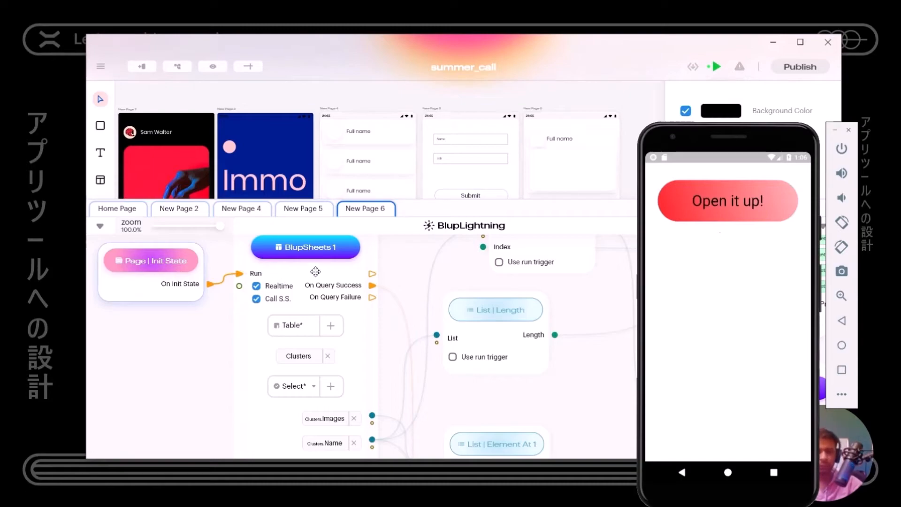
Step: Open the list page in the running app and bring up an enlarged BlupSheets view of the Clusters table
left_click(732, 210)
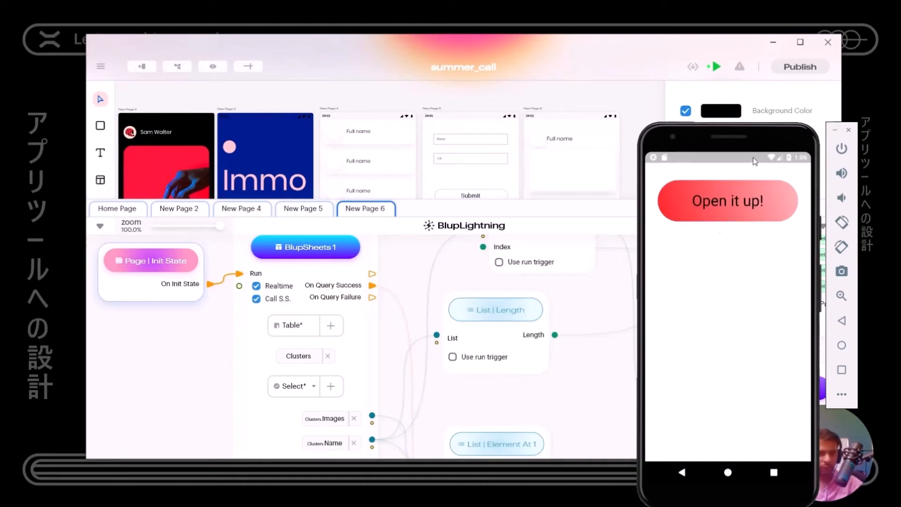
left_click_drag(739, 139, 757, 95)
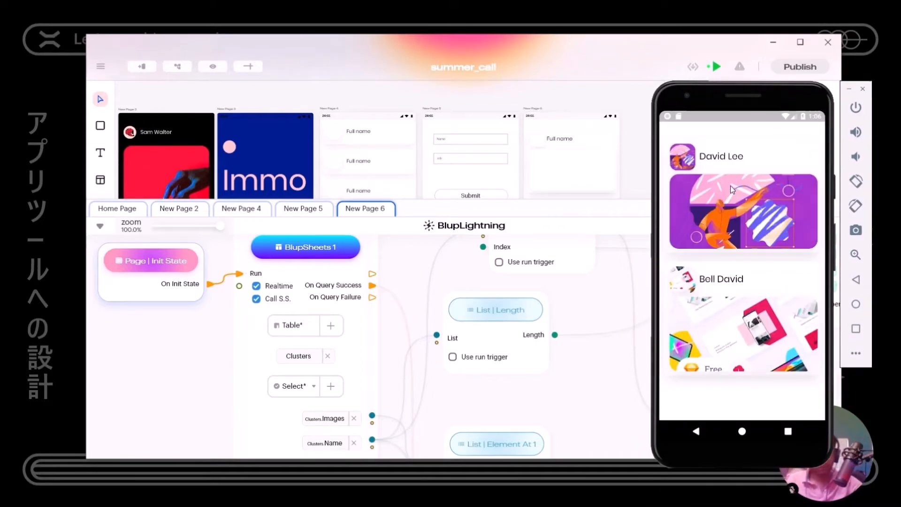
left_click(100, 180)
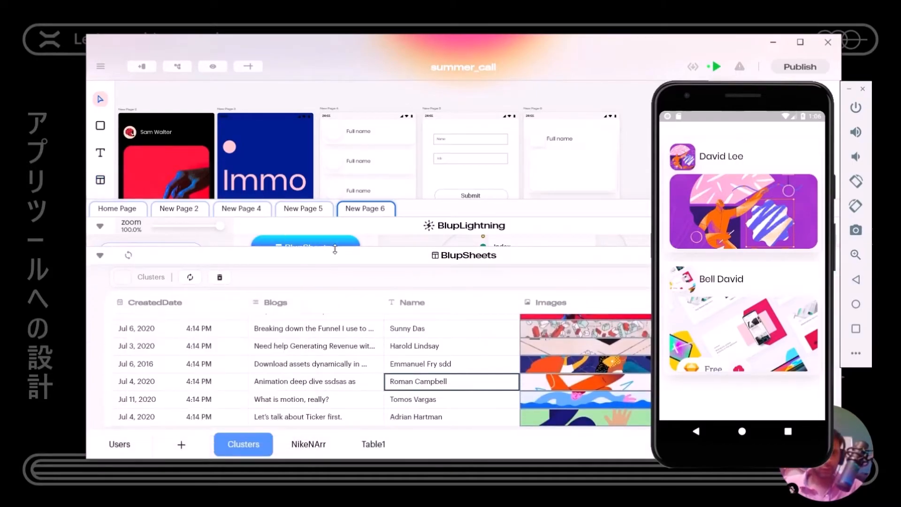
left_click_drag(341, 254, 342, 139)
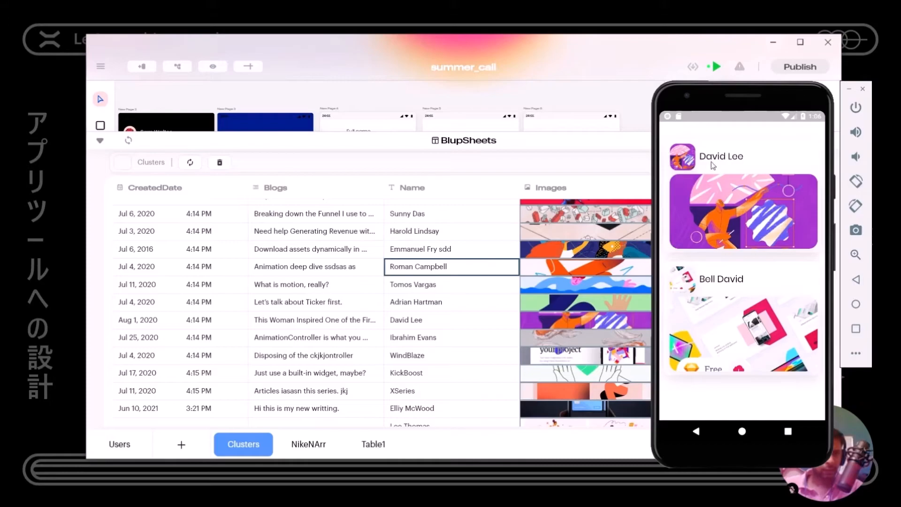
Step: Append "updated" to the Name value in the Aug 1, 2020 row of the Clusters table
double_click(441, 322)
left_click(443, 323)
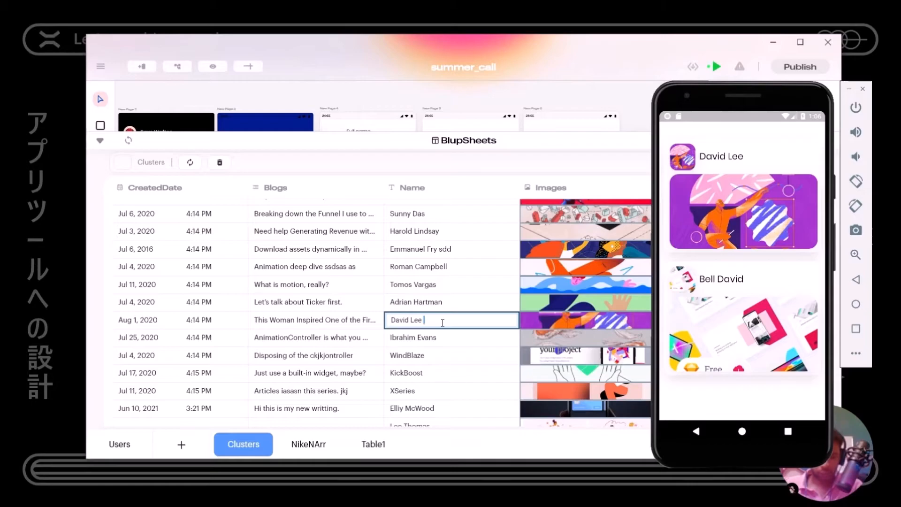
type("updated")
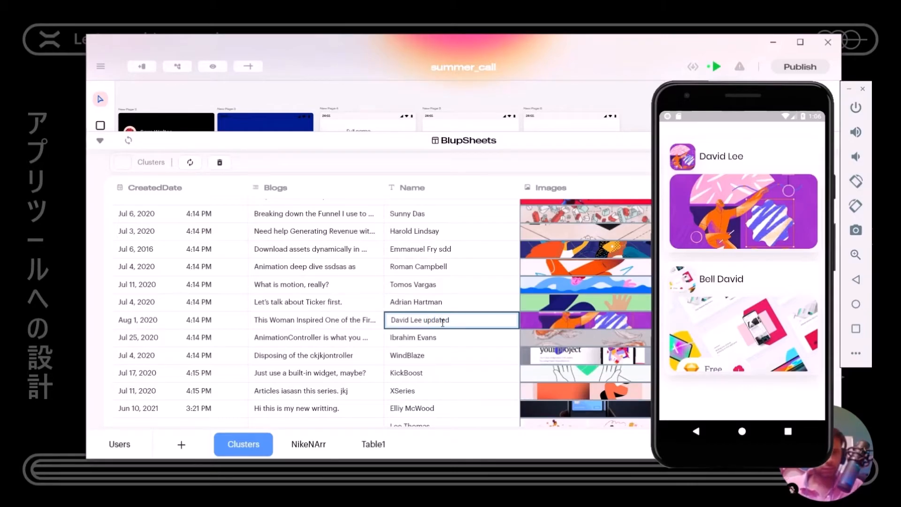
key("Return")
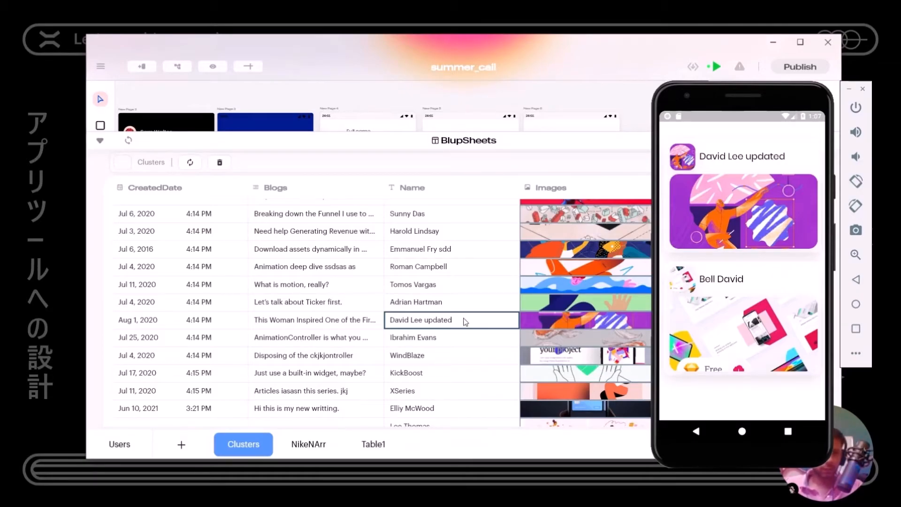
Step: Remove "updated" from the Name value in the Aug 1, 2020 row and uncover the app controls behind the emulator
double_click(463, 323)
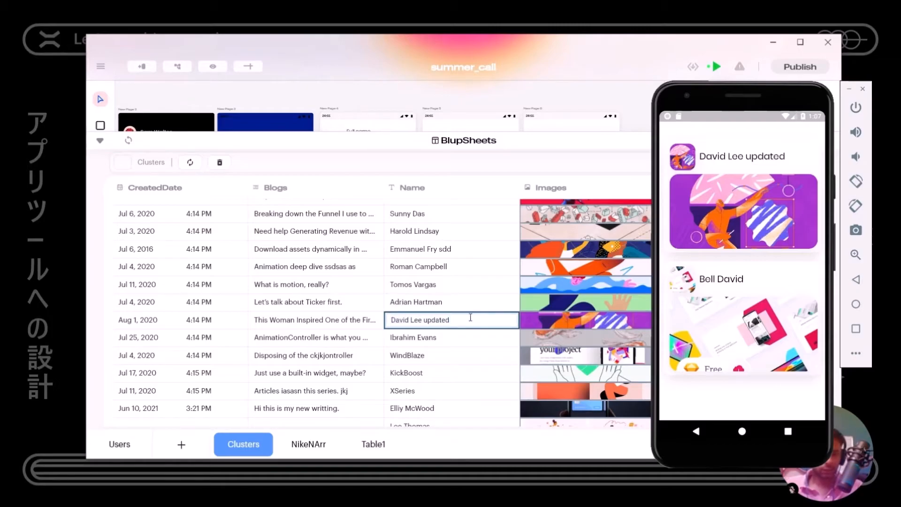
key("BackSpace")
key("BackSpace")
key("Return")
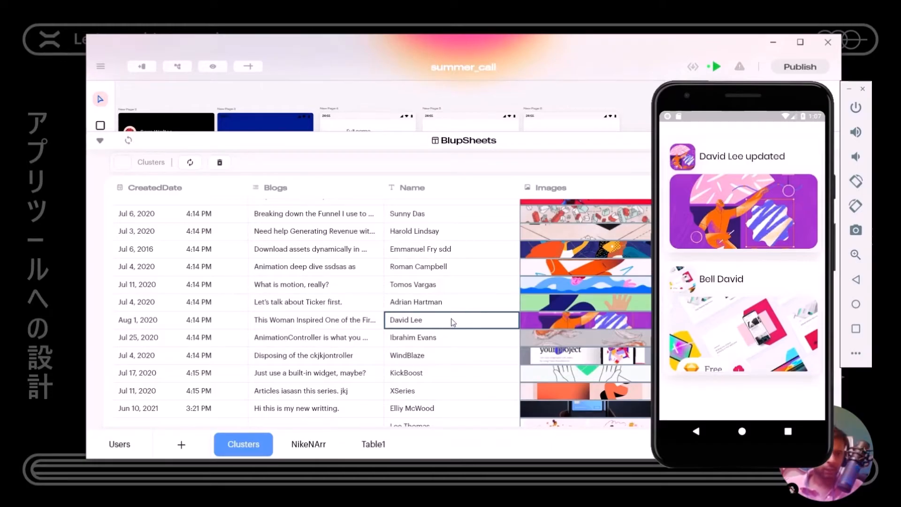
double_click(451, 318)
left_click(452, 319)
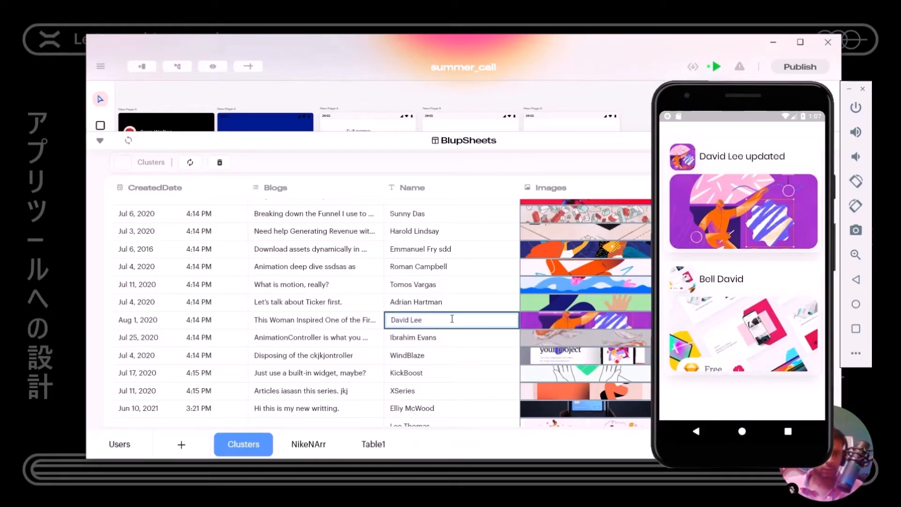
key("Return")
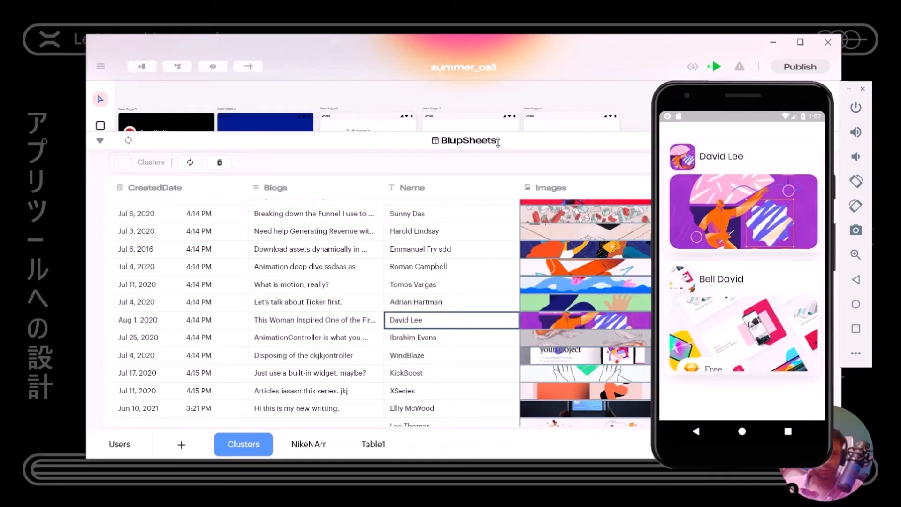
left_click_drag(701, 107, 711, 165)
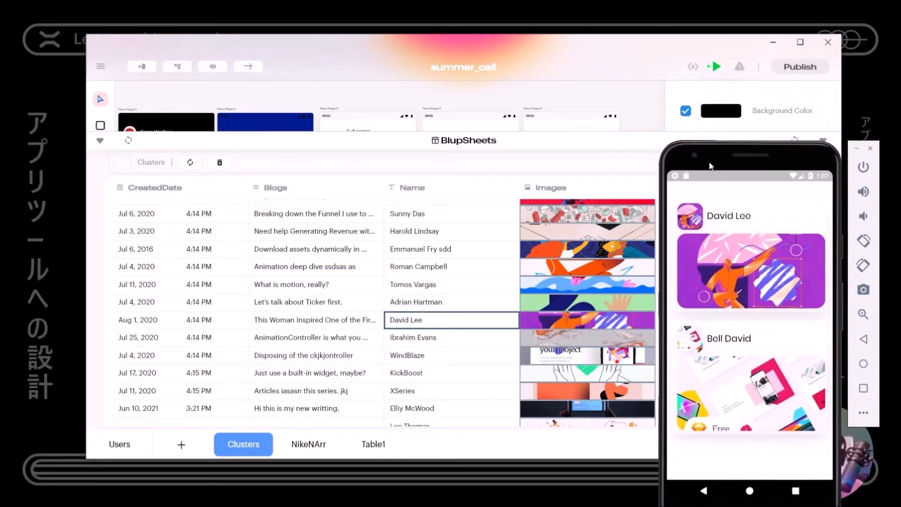
Step: Close the BlupSheets table view, move the emulator aside and review the operation types available on the BlupSheets 1 query node
left_click(825, 141)
left_click_drag(786, 159, 775, 86)
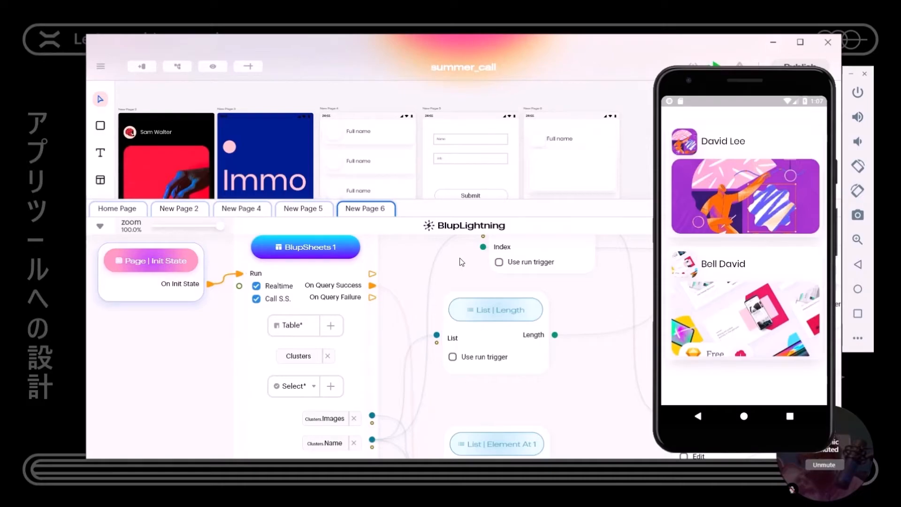
scroll(290, 364, "down", 2)
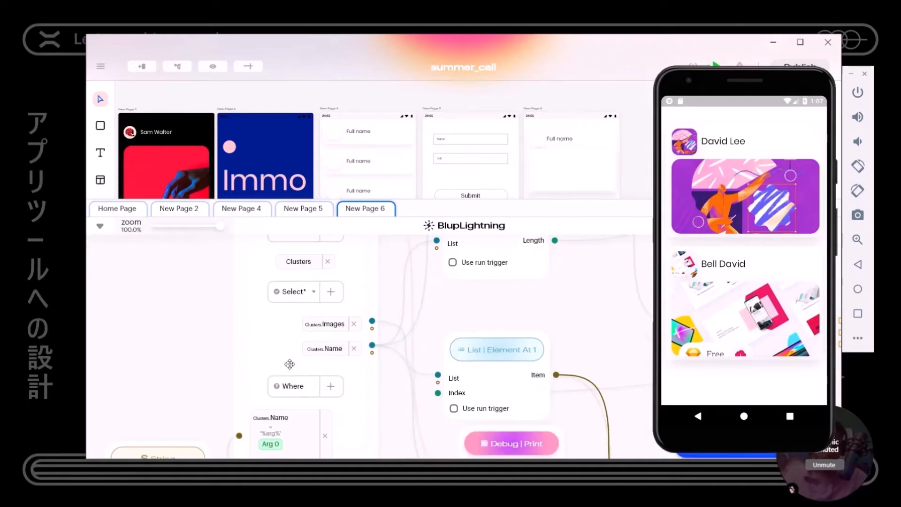
left_click(290, 292)
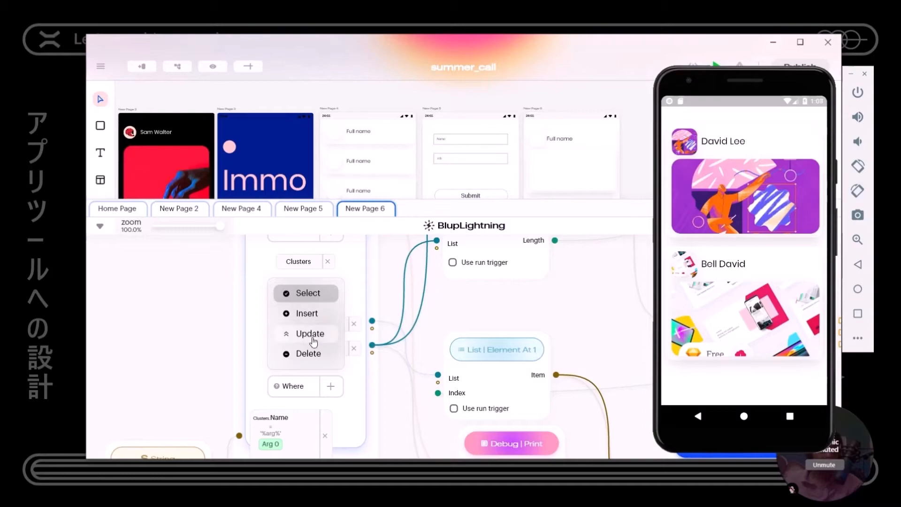
left_click(251, 346)
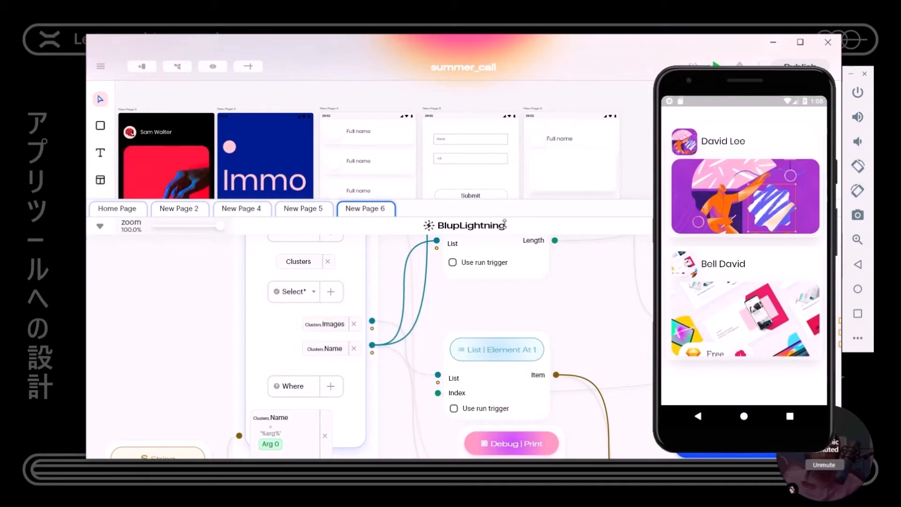
Step: Give the page canvas more room and add a new blank page after New Page 6
left_click_drag(418, 227, 418, 314)
scroll(438, 200, "right", 1)
scroll(436, 196, "right", 5)
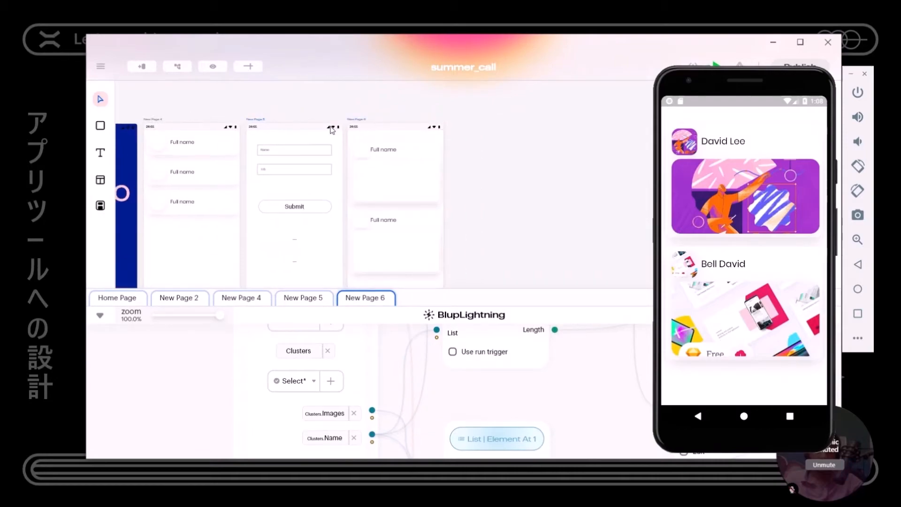
left_click(139, 71)
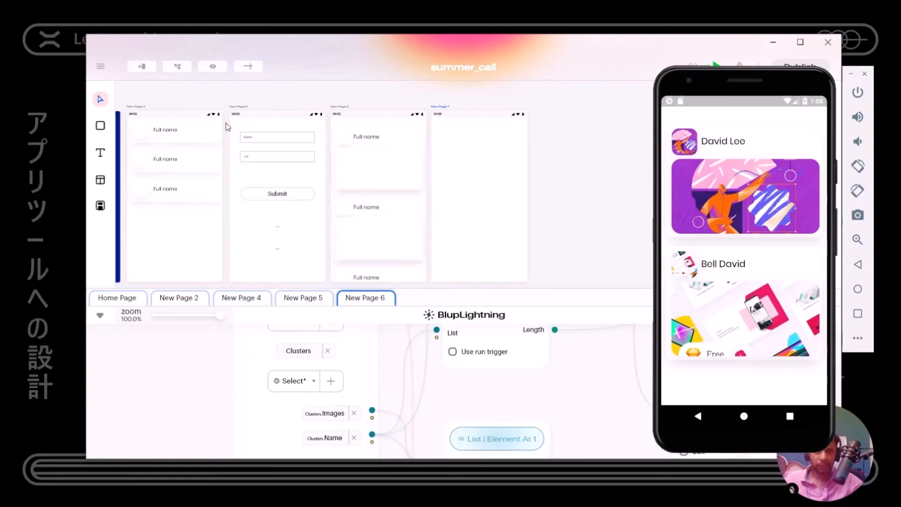
Step: Copy the Name and Job fields and the Submit button from New Page 5 to New Page 7, removing the stray Submit text
left_click_drag(235, 116, 328, 284)
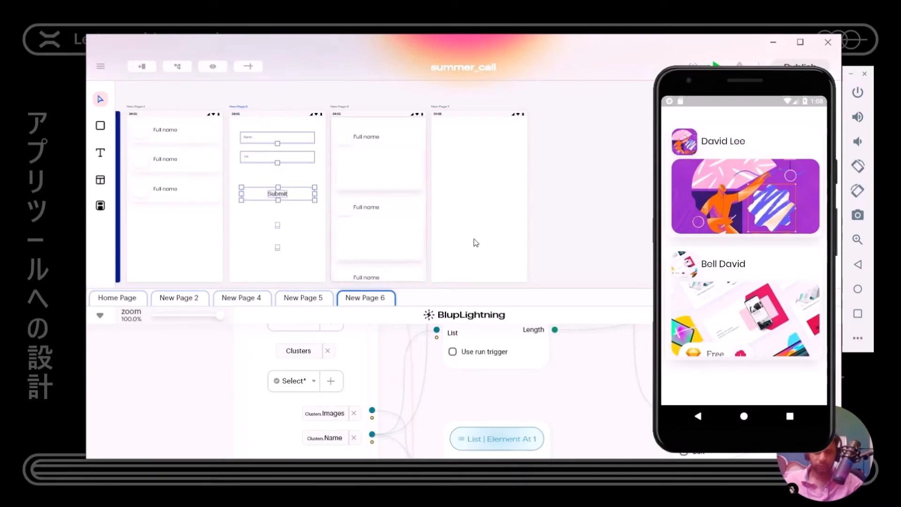
left_click(518, 173)
key("ctrl+v")
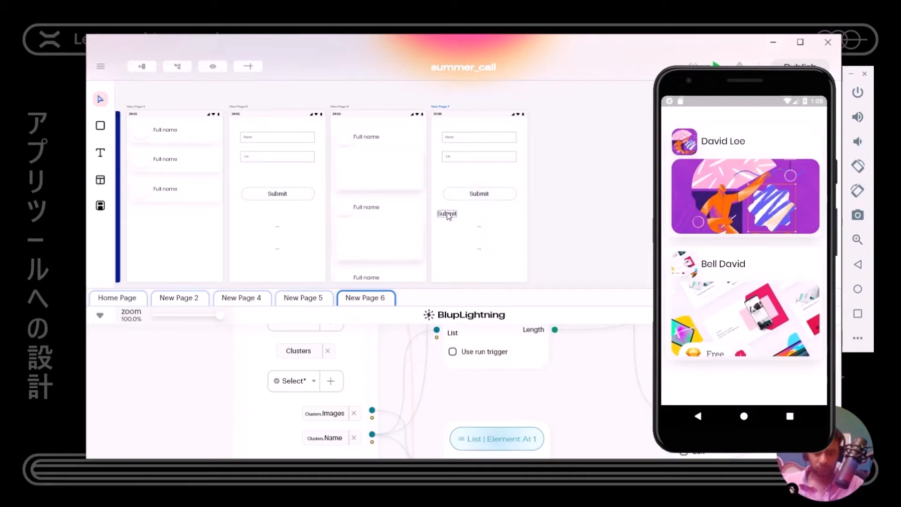
scroll(509, 216, "up", 3)
scroll(509, 215, "down", 3)
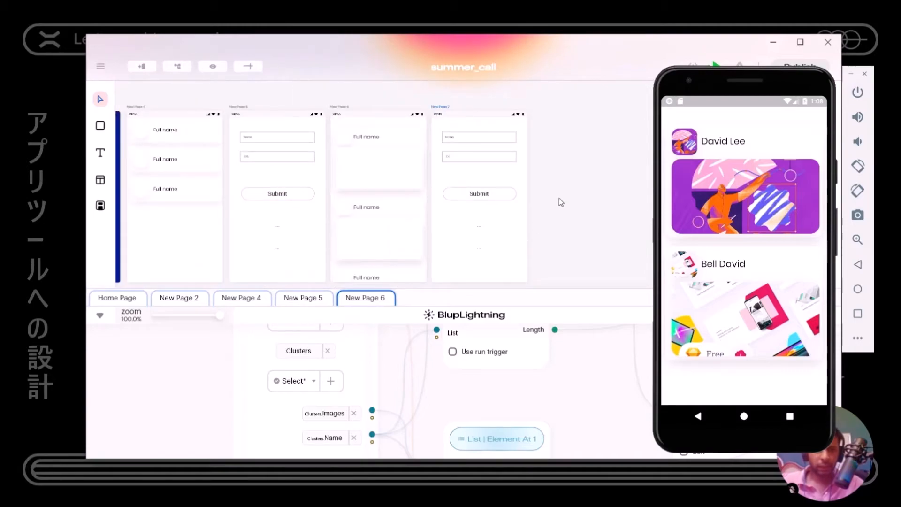
left_click_drag(559, 198, 539, 185)
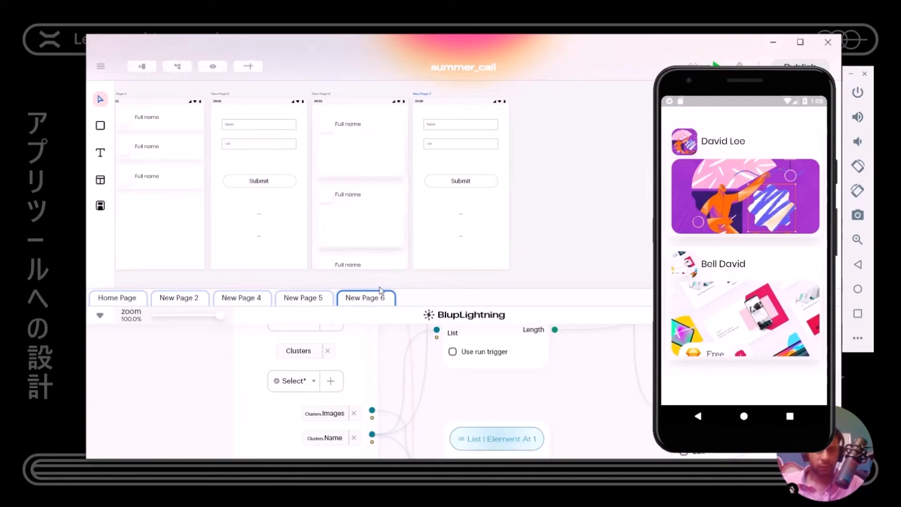
Step: Review the existing node flow of the original form on New Page 5
scroll(398, 359, "down", 5)
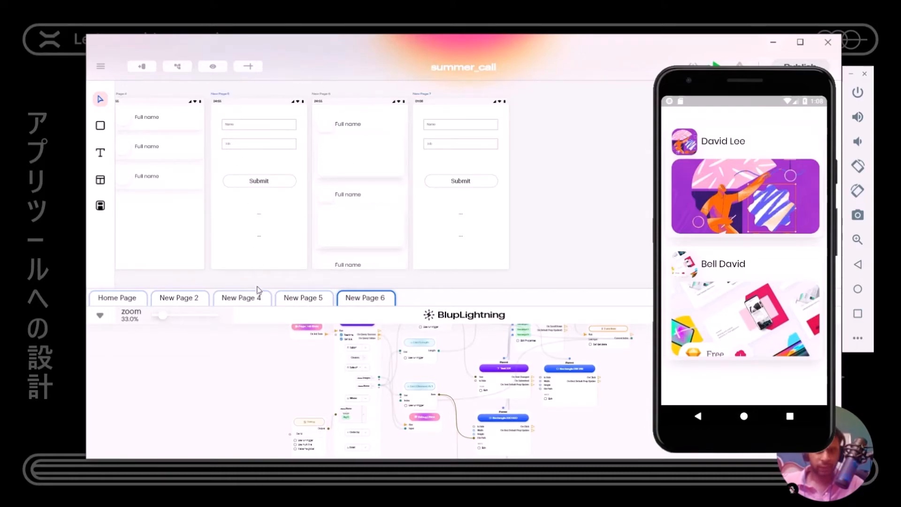
left_click(291, 300)
scroll(300, 345, "down", 3)
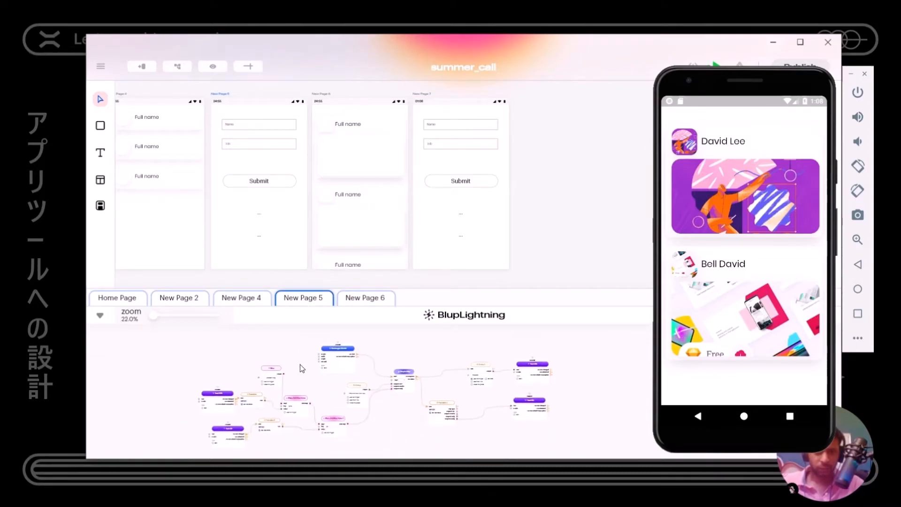
left_click_drag(300, 366, 303, 351)
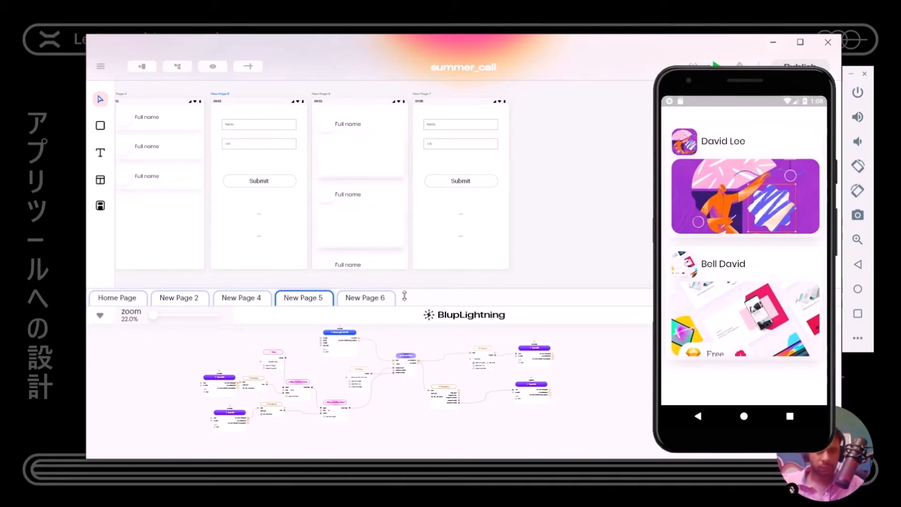
Step: Add logic nodes for the Name and Job text fields of New Page 7 and enlarge its logic canvas
left_click(369, 301)
right_click(443, 126)
left_click(462, 182)
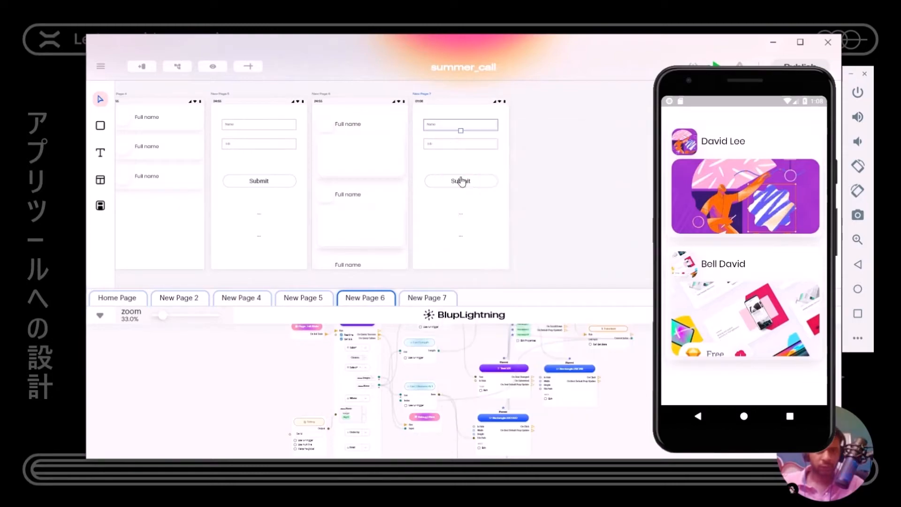
left_click(415, 298)
left_click_drag(427, 321, 434, 225)
right_click(459, 144)
left_click(483, 203)
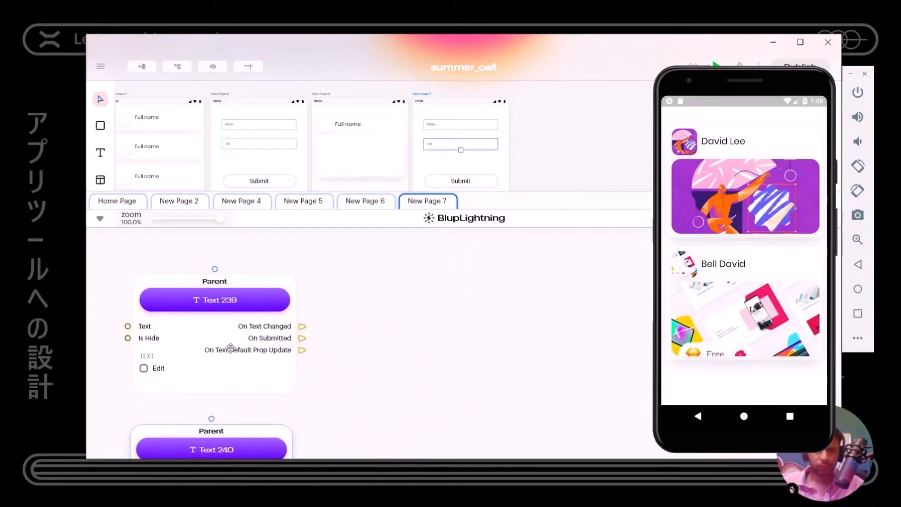
Step: Arrange the two text field nodes one above the other on the New Page 7 logic canvas
left_click_drag(235, 335, 278, 348)
scroll(279, 348, "down", 5)
left_click_drag(163, 361, 264, 403)
left_click_drag(183, 311, 260, 329)
scroll(527, 132, "down", 1)
scroll(527, 132, "down", 2)
Step: Add a logic node for the Submit button's rectangle and place it beyond the text field nodes, leaving room for another node
left_click(490, 154)
right_click(490, 154)
left_click(510, 210)
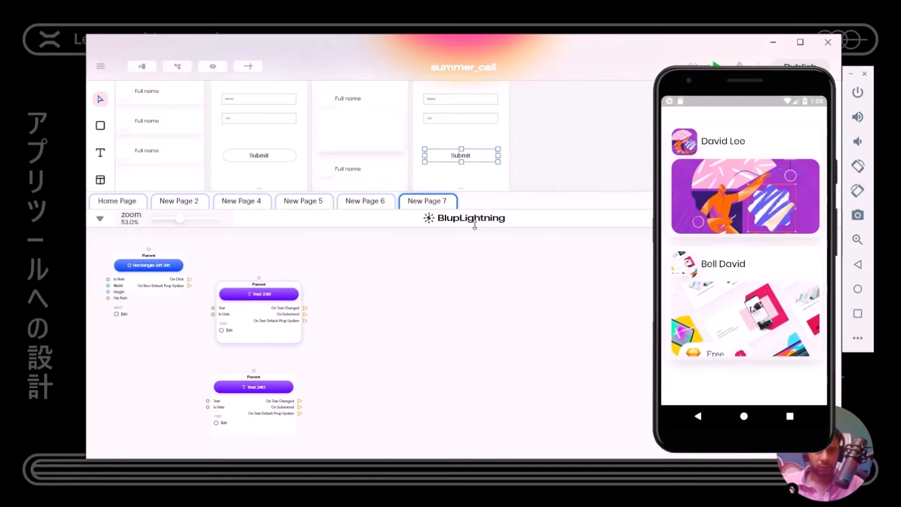
left_click_drag(147, 294, 422, 290)
left_click_drag(505, 359, 459, 346)
Step: Add a BlupSheets node, connect the Submit rectangle's On Click to its Run input, and lower the two text field nodes
right_click(459, 347)
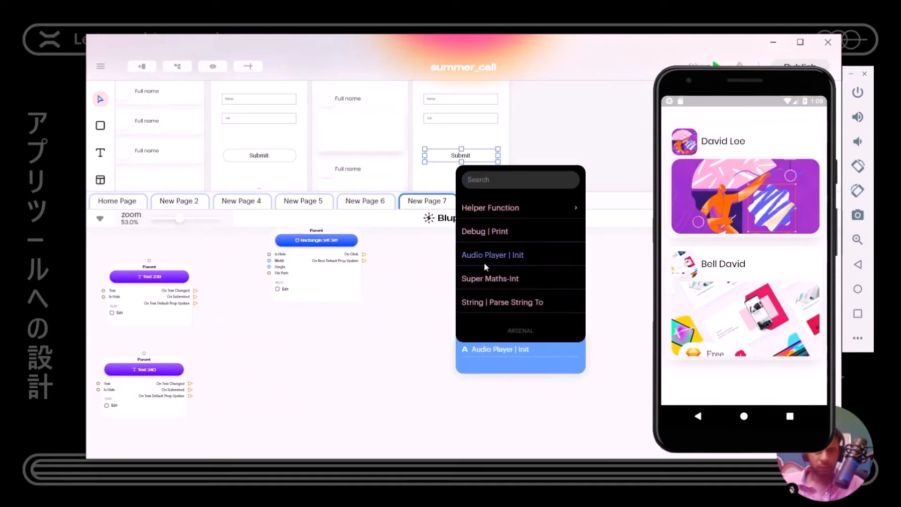
type("blup")
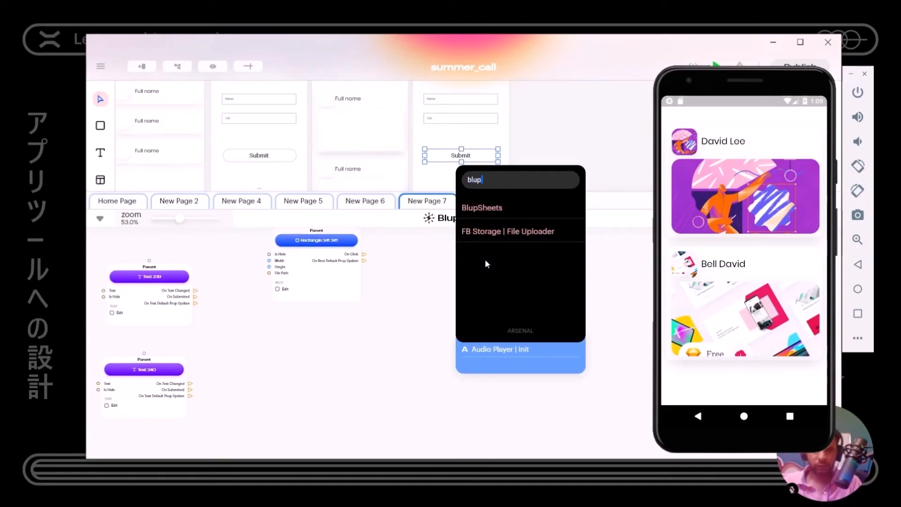
key("Return")
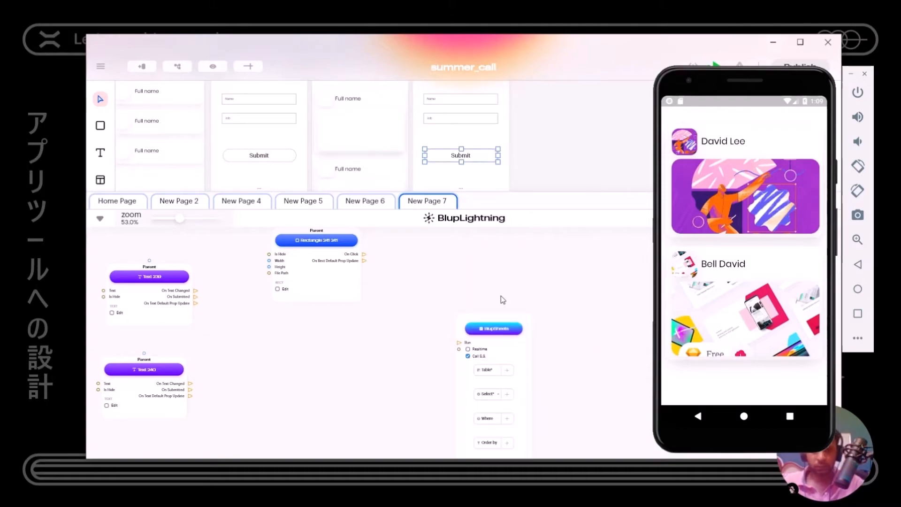
left_click_drag(465, 356, 332, 268)
left_click(415, 379)
left_click_drag(149, 296, 157, 343)
left_click_drag(160, 394, 175, 429)
Step: Open the database tables in an enlarged BlupSheets view and delete the existing Table1
left_click(453, 365)
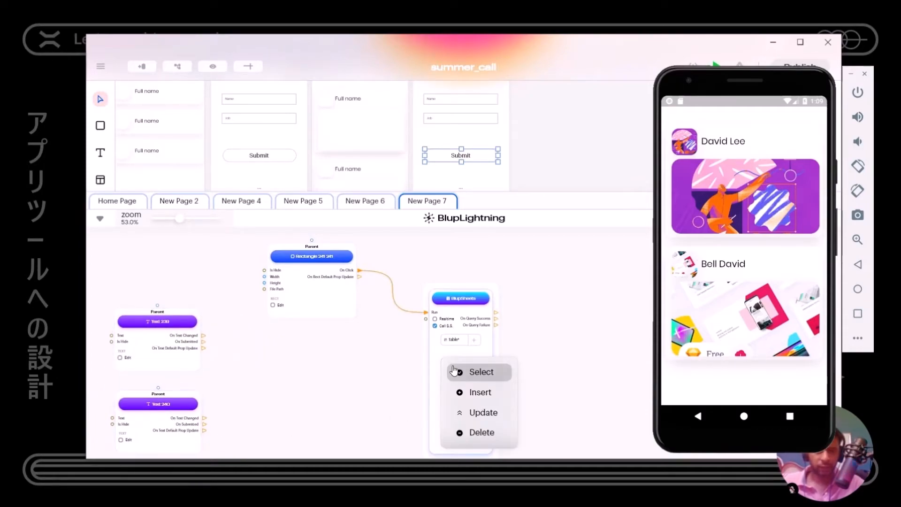
left_click(396, 360)
left_click(100, 180)
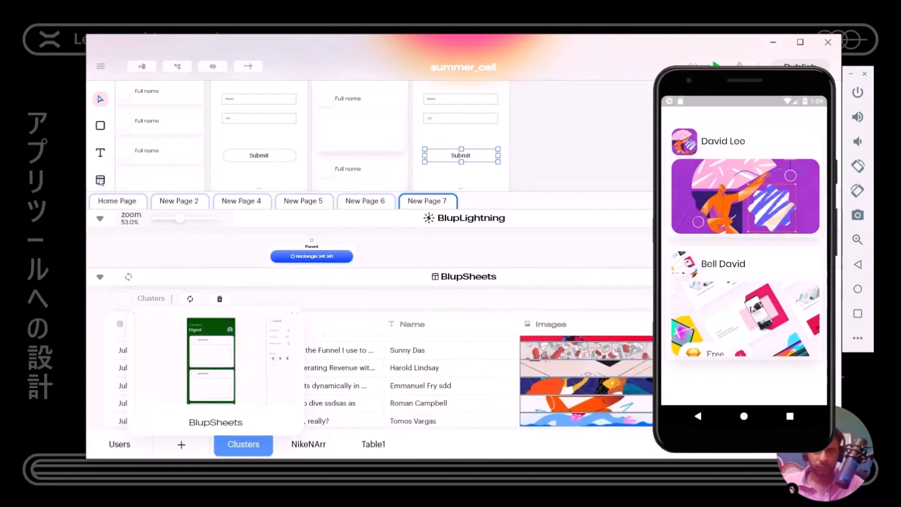
scroll(369, 261, "down", 1)
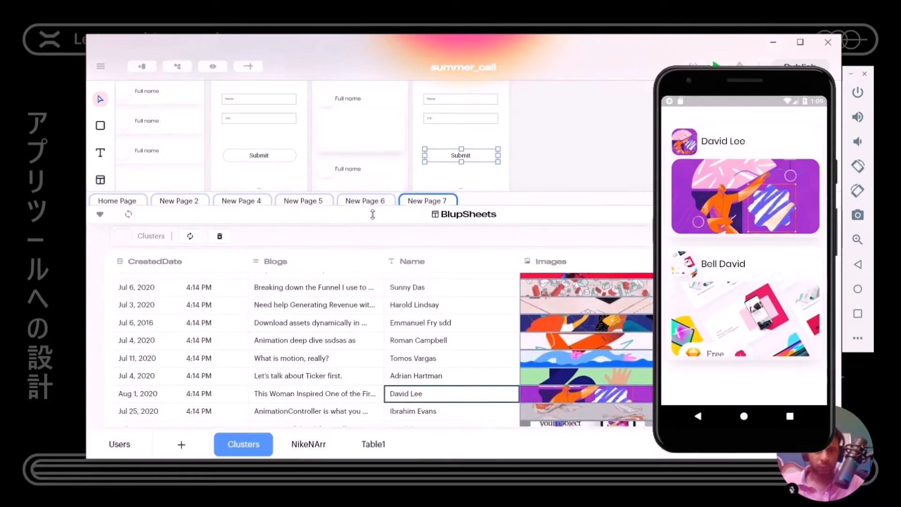
left_click(373, 444)
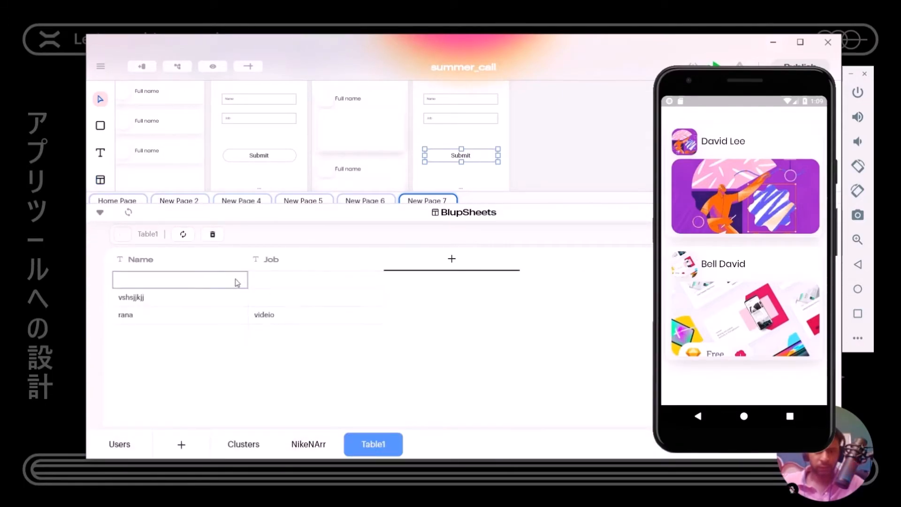
left_click(213, 234)
left_click(339, 295)
left_click(222, 334)
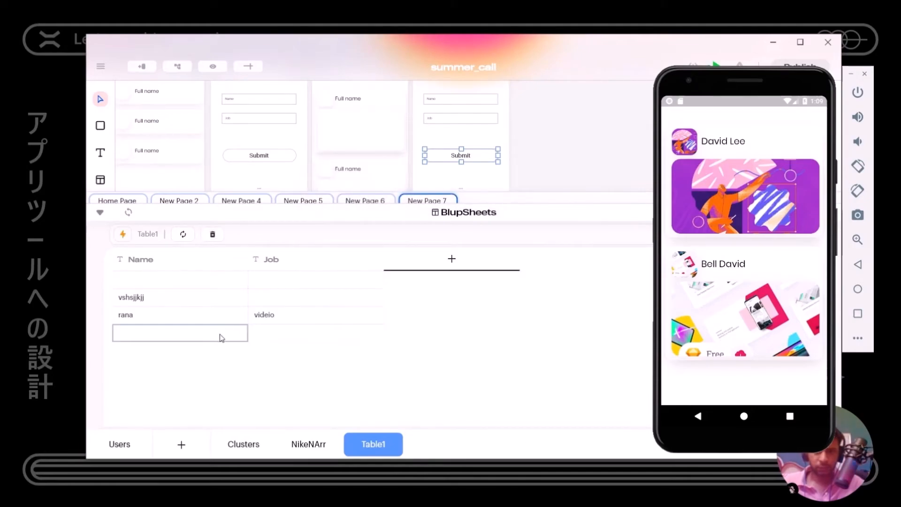
left_click(230, 446)
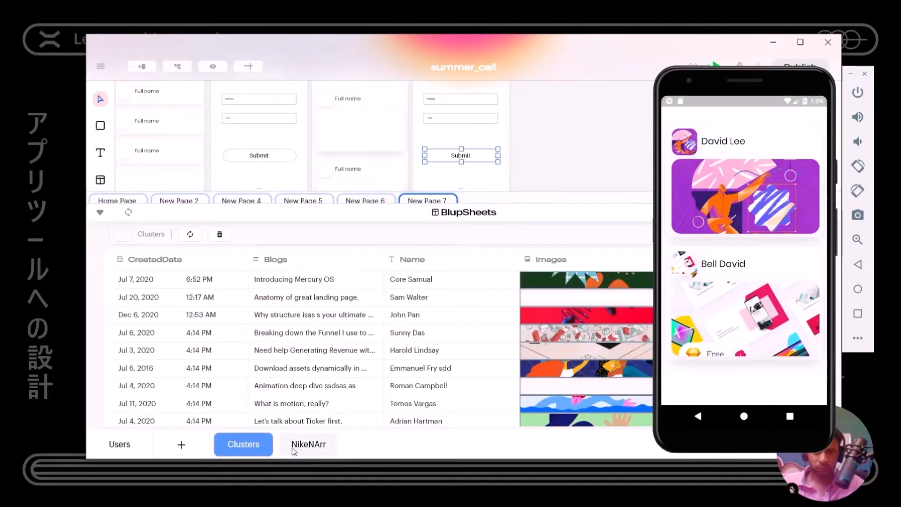
Step: Create a new table with the text columns Name and Job, matching the form's two fields
left_click(181, 447)
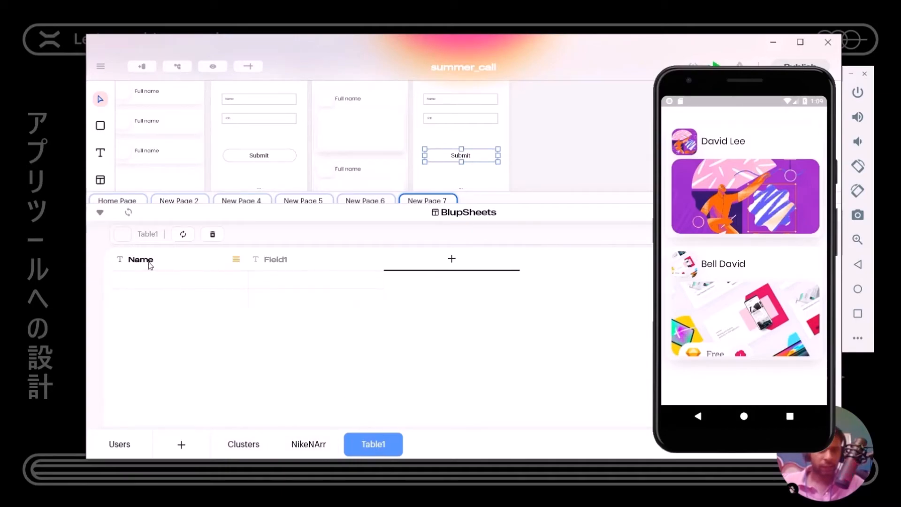
double_click(284, 258)
left_click(292, 259)
key("BackSpace")
key("BackSpace")
key("BackSpace")
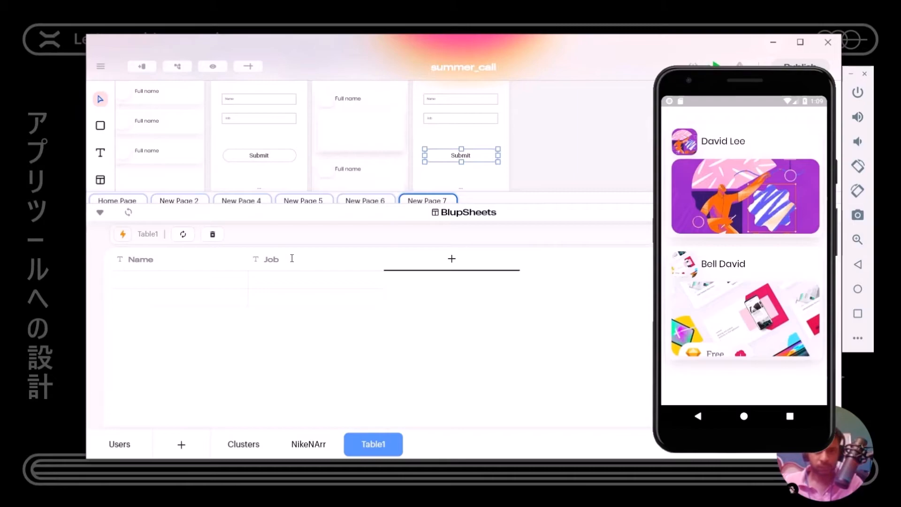
scroll(508, 120, "up", 5)
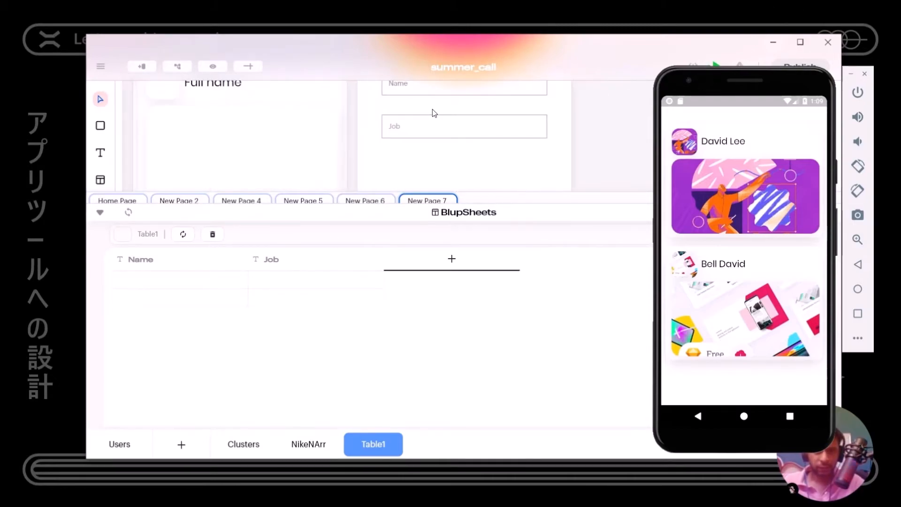
scroll(414, 130, "down", 1)
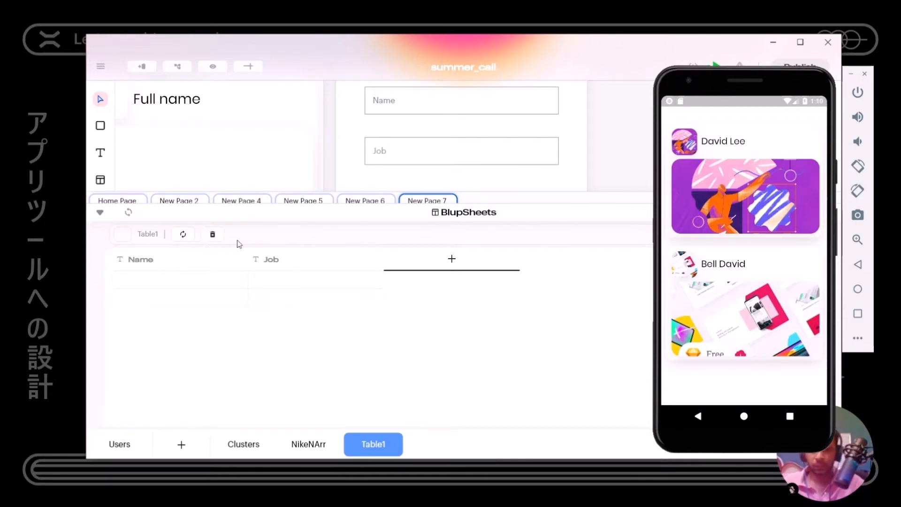
Step: Minimize the emulator and close the BlupSheets table view to uncover the New Page 7 logic
left_click_drag(471, 212, 478, 259)
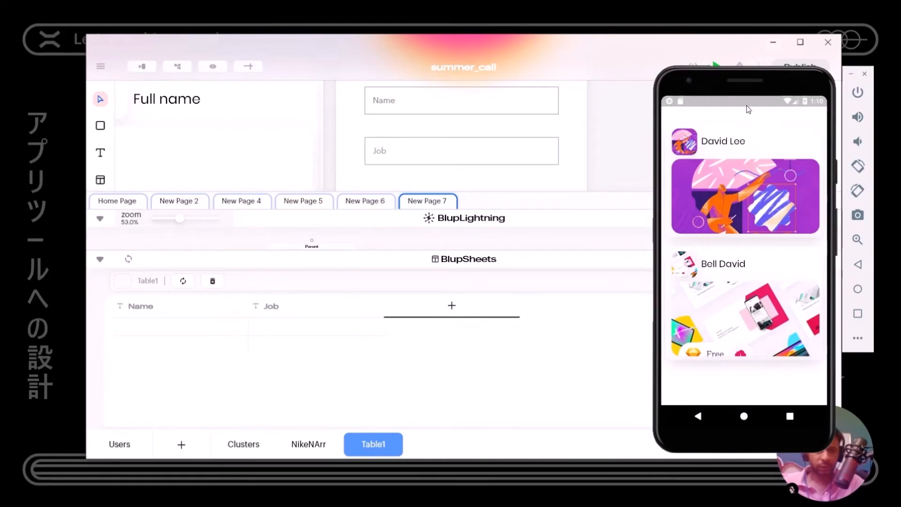
left_click(851, 75)
left_click(792, 259)
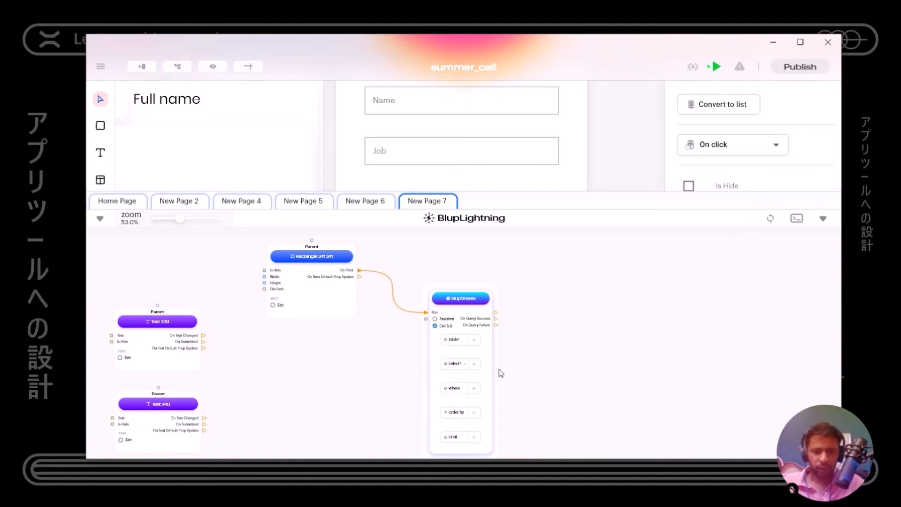
Step: Switch the BlupSheets node's query from Select to Insert and choose Table1 as its table
left_click(452, 369)
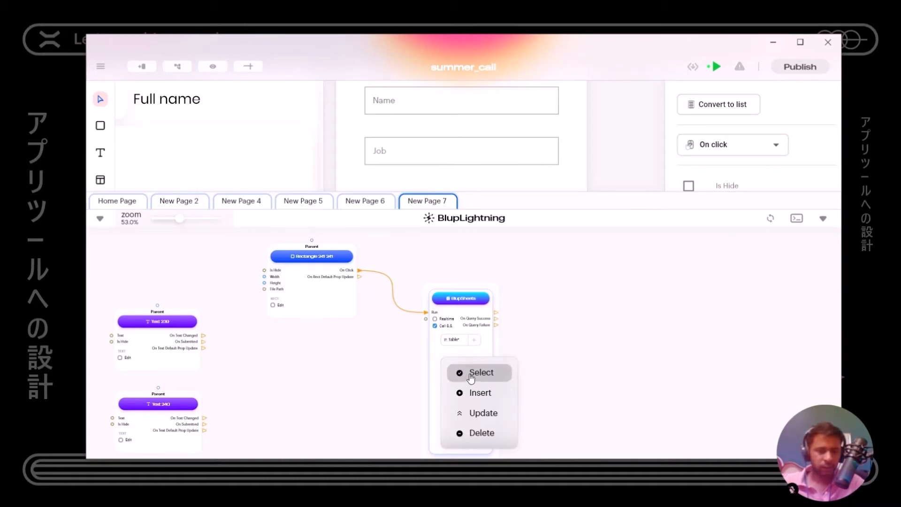
left_click(482, 395)
scroll(546, 378, "down", 1)
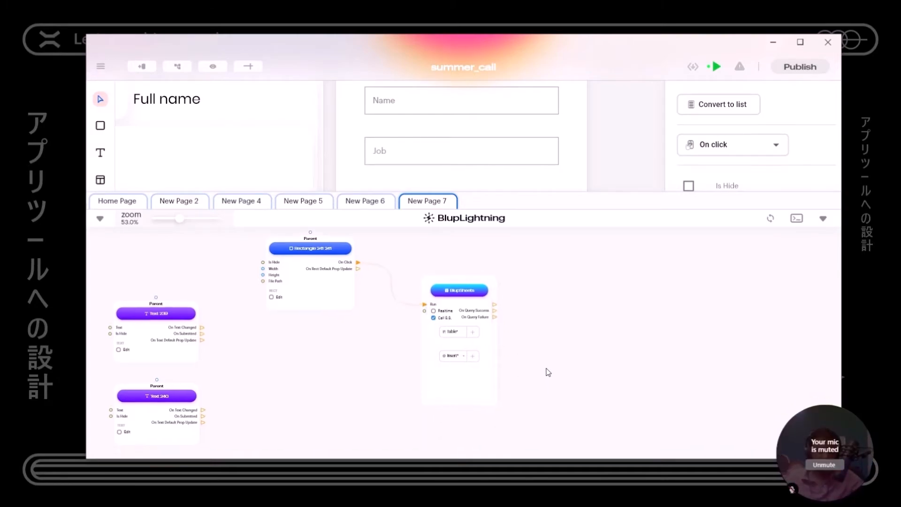
left_click(473, 332)
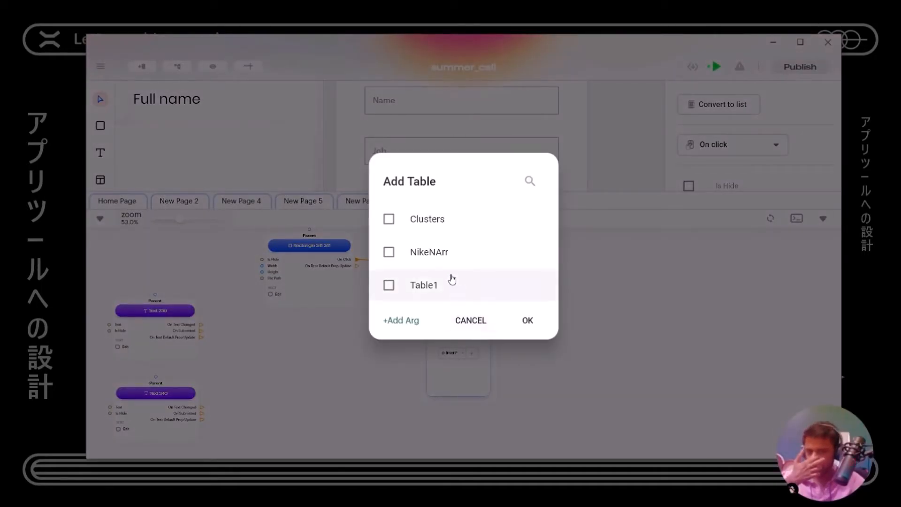
left_click(452, 293)
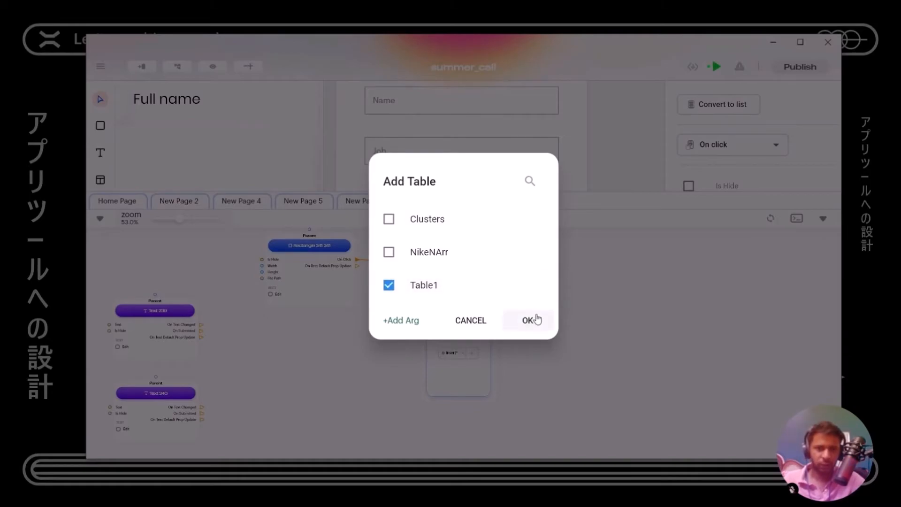
left_click(530, 319)
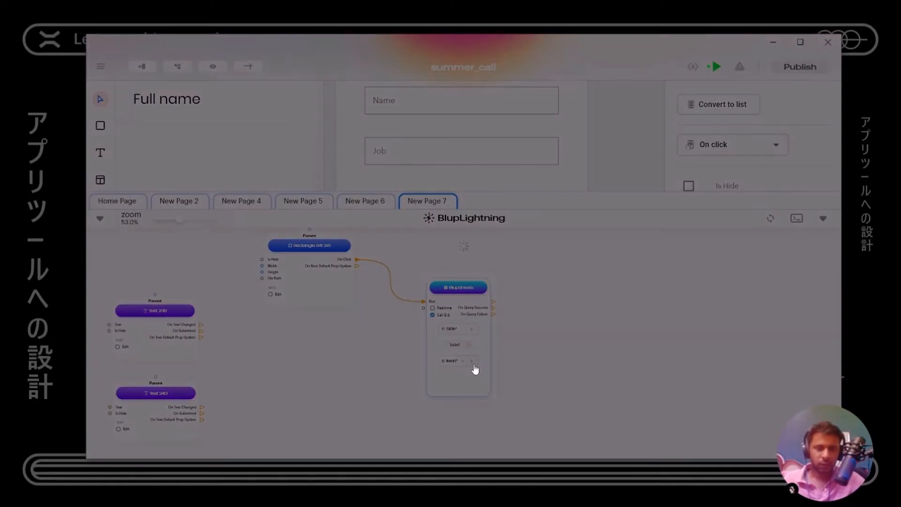
Step: Add Table1's Name and Job columns as the BlupSheets node's insert fields
left_click(472, 362)
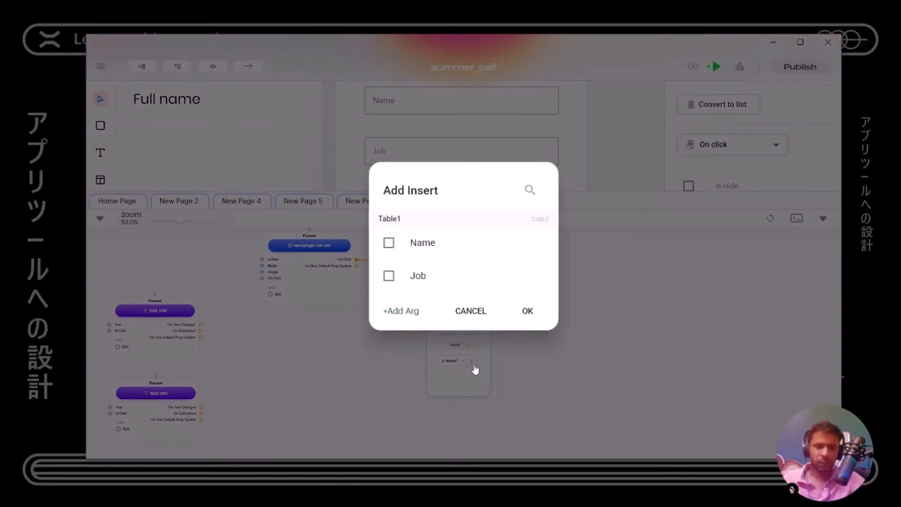
left_click(474, 256)
left_click(469, 280)
left_click(529, 314)
scroll(438, 416, "up", 4)
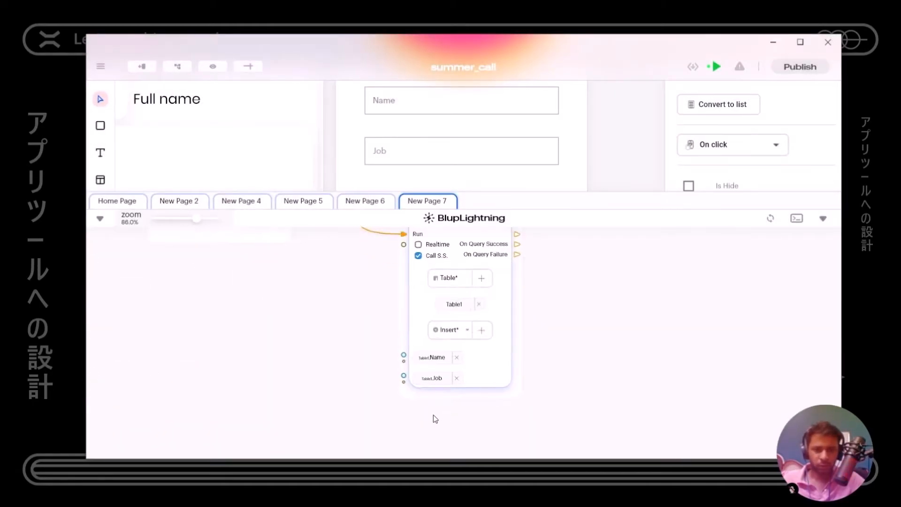
Step: Link Text 239's On Text Changed to a new Function node and connect its Text output to the Table1.Name insert input
scroll(281, 375, "down", 6)
left_click_drag(281, 374, 382, 365)
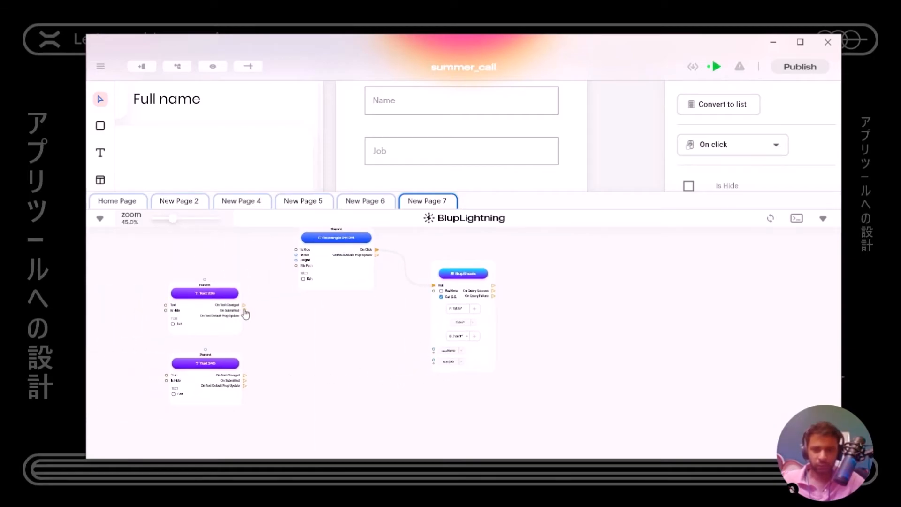
left_click_drag(247, 308, 300, 328)
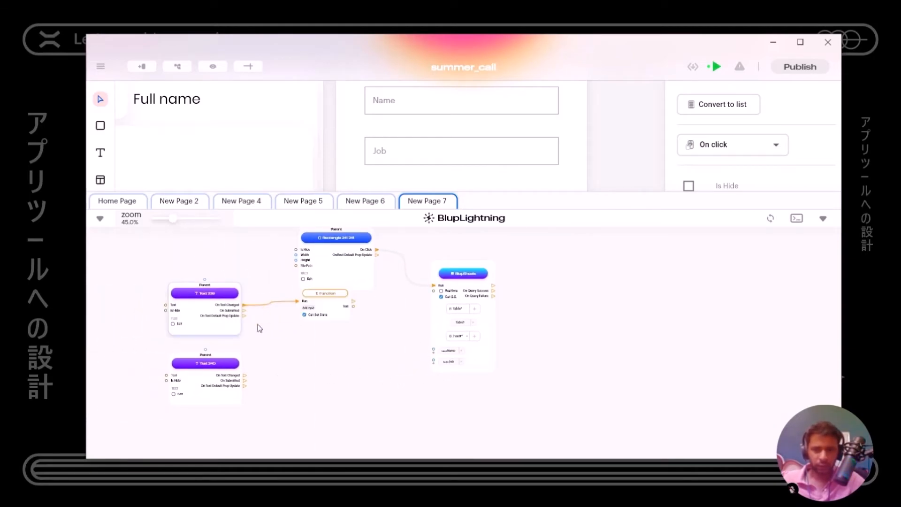
scroll(228, 310, "up", 5)
left_click_drag(456, 305, 608, 378)
left_click(666, 423)
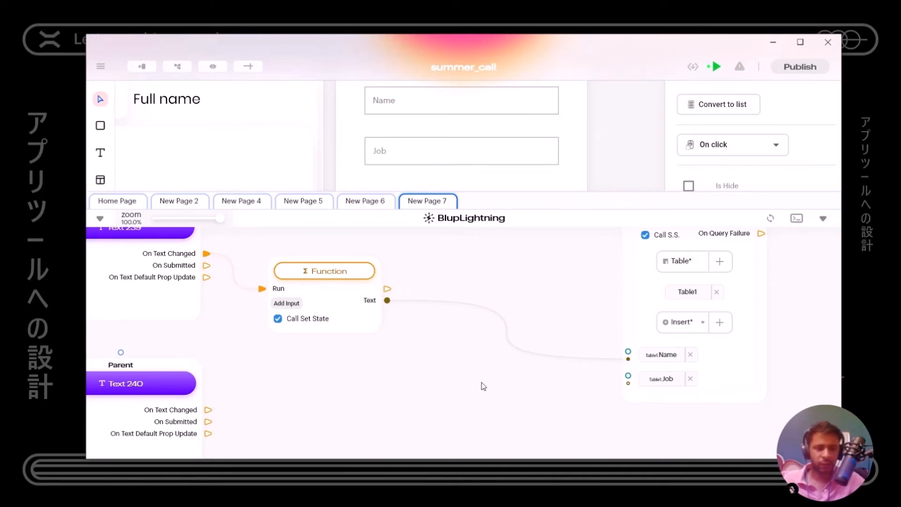
Step: Link Text 240's On Text Changed to a second Function node and connect its Text output to the Table1.Job insert input
left_click_drag(310, 381, 443, 339)
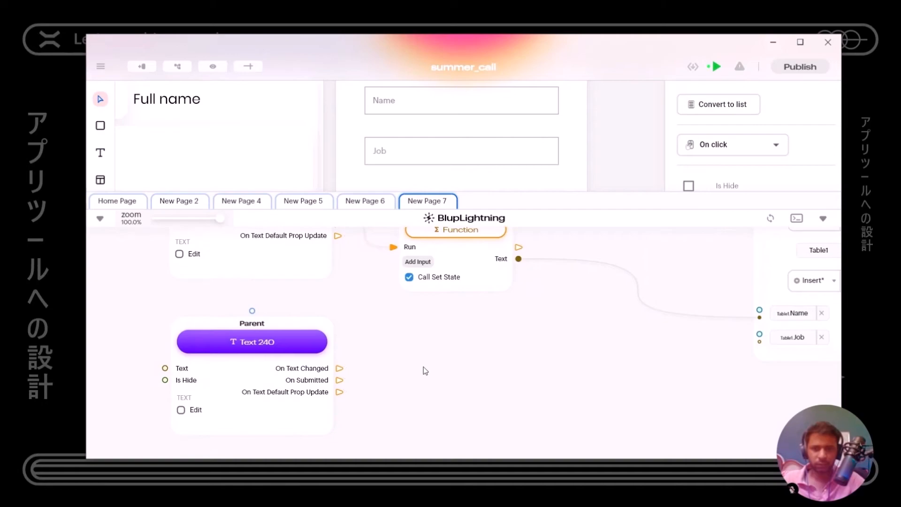
left_click_drag(426, 371, 301, 369)
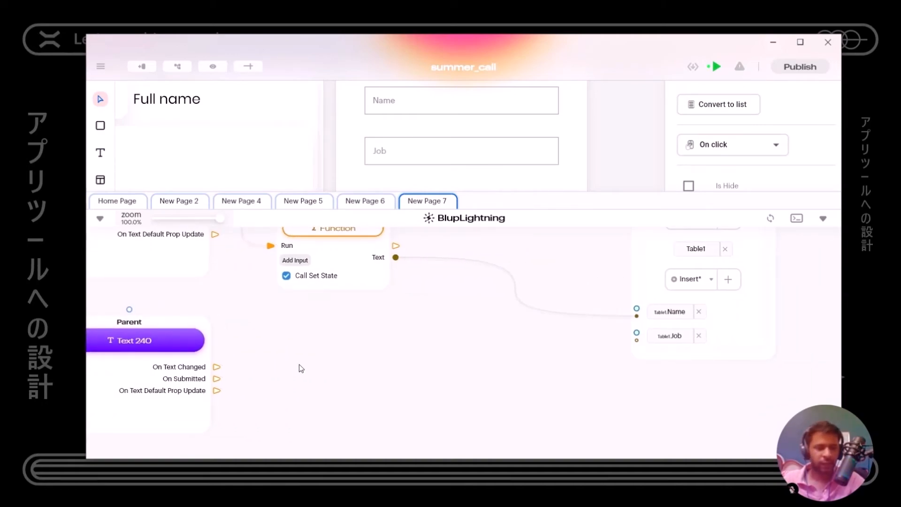
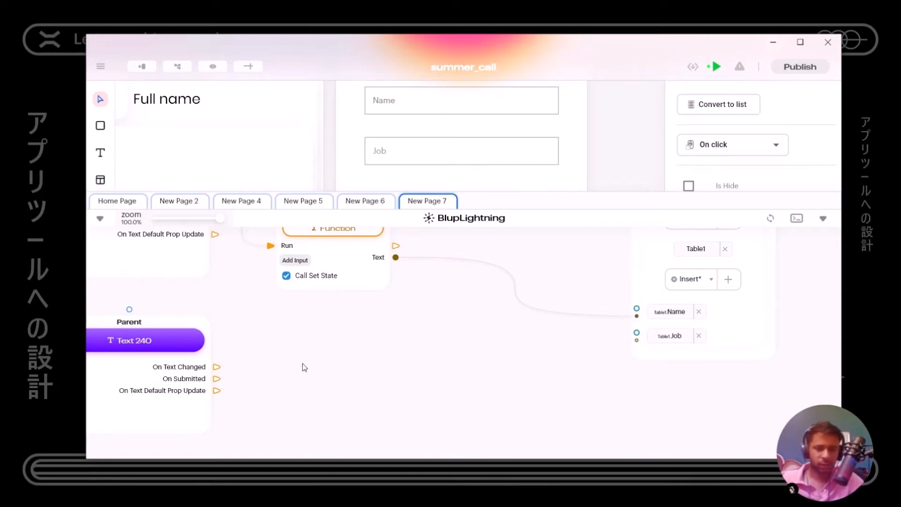
left_click_drag(180, 383, 637, 340)
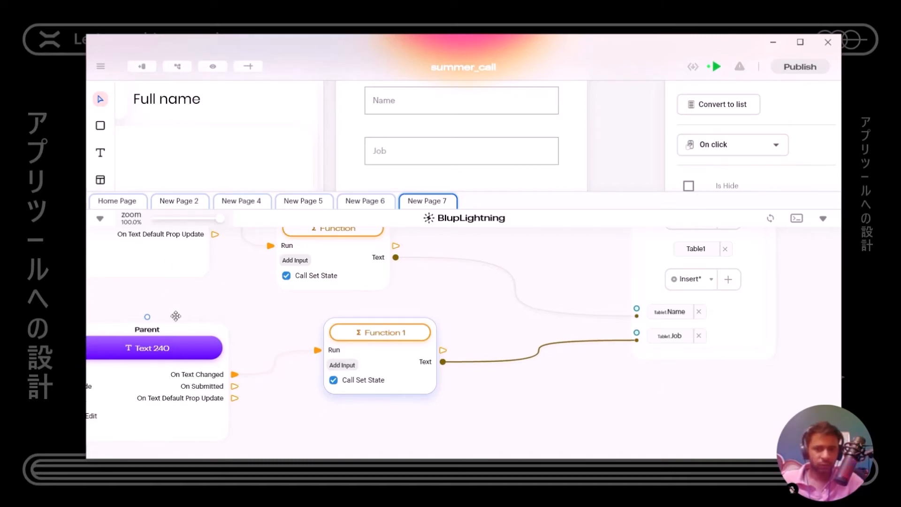
scroll(581, 280, "up", 4)
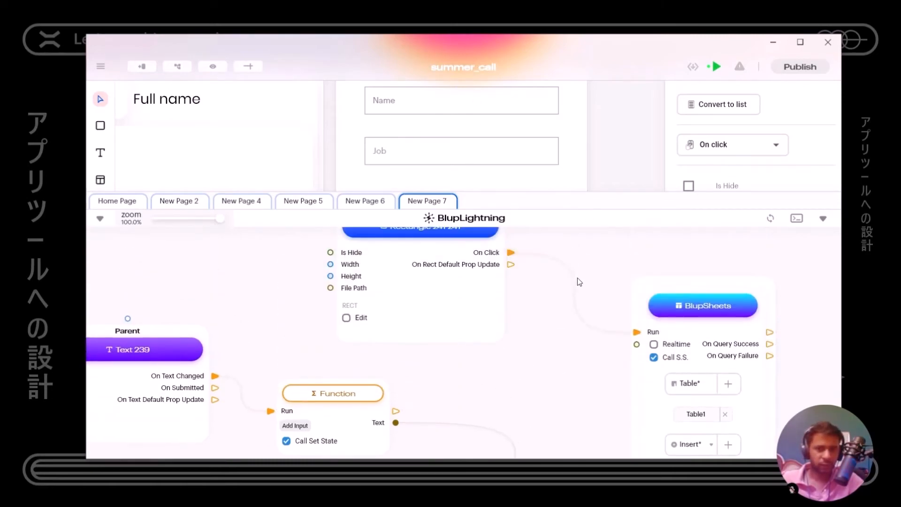
scroll(577, 370, "down", 4)
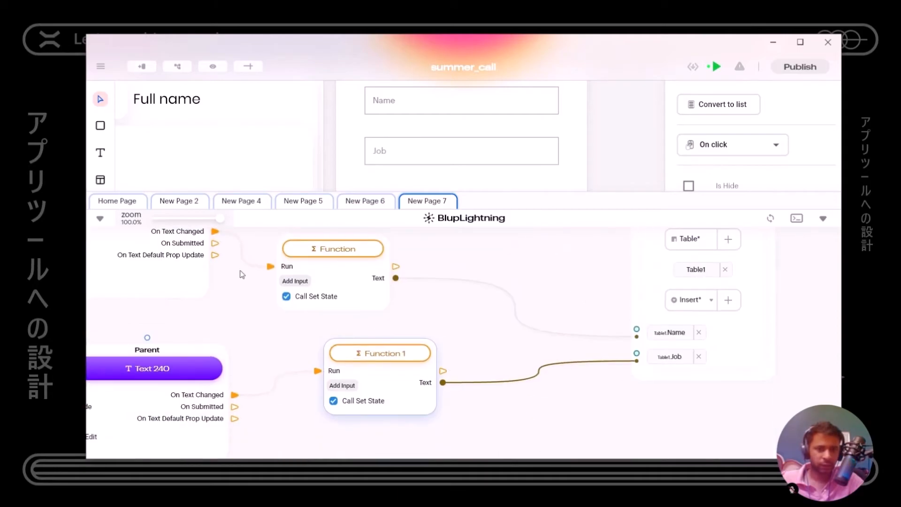
left_click(532, 371)
left_click_drag(532, 373, 360, 381)
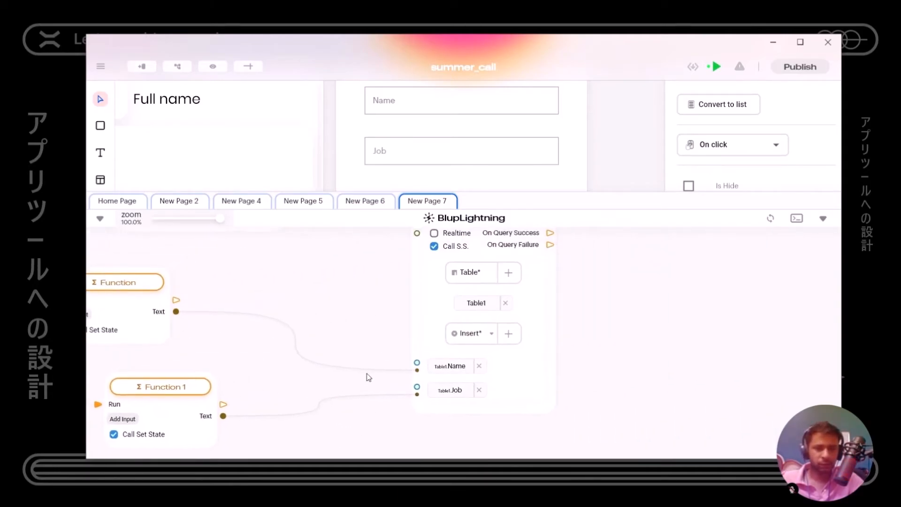
Step: Add the "..." text below the Submit button to the page logic and place its node beyond the BlupSheets node
scroll(329, 296, "down", 3)
left_click_drag(631, 300, 607, 344)
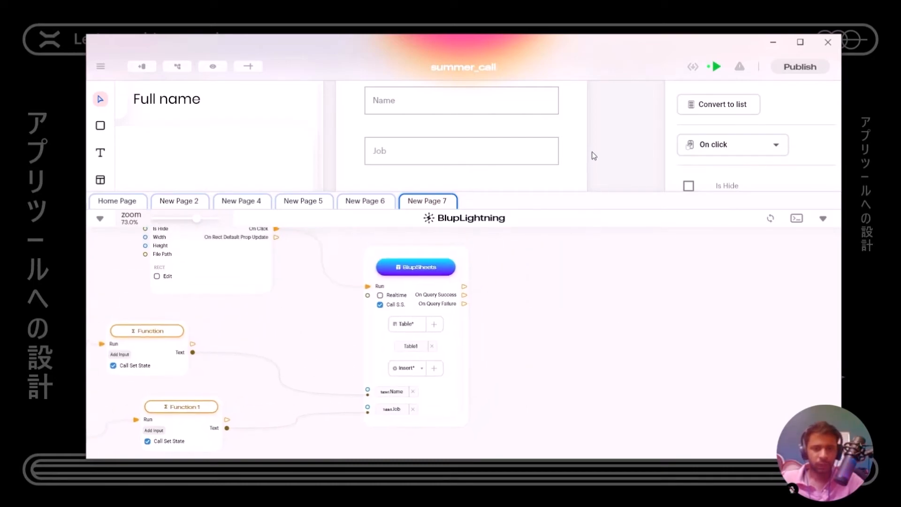
scroll(593, 151, "down", 1)
scroll(591, 152, "down", 2)
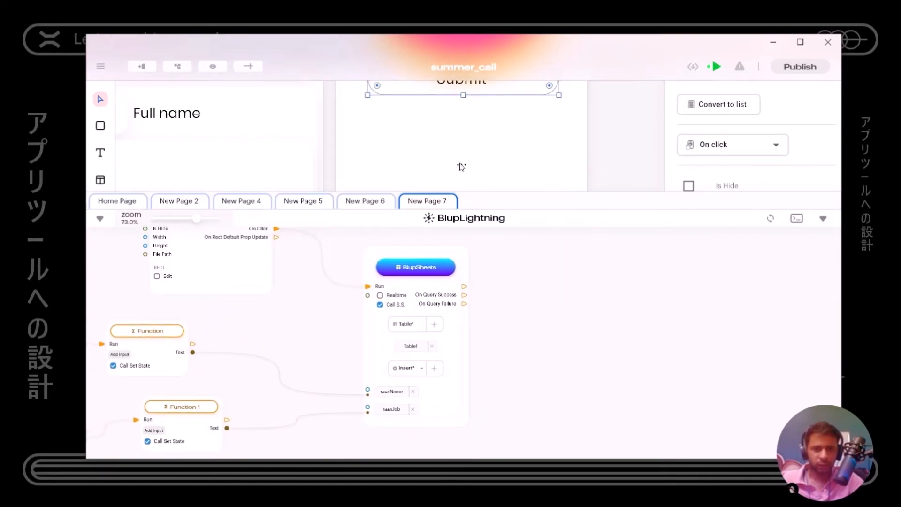
left_click(461, 166)
right_click(461, 166)
left_click(488, 217)
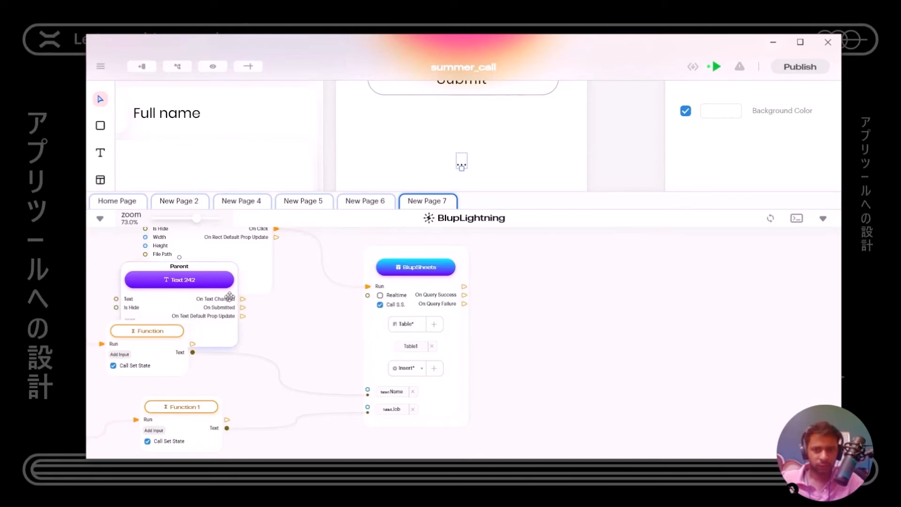
left_click_drag(229, 296, 778, 305)
Step: Add a String node between BlupSheets and Text 242, with Use run trigger enabled and Call S.S. disabled
right_click(559, 330)
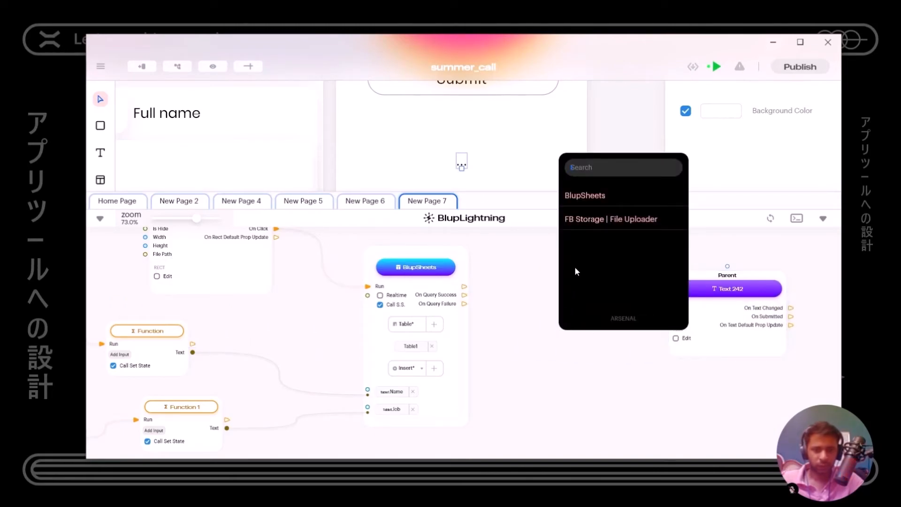
type("string")
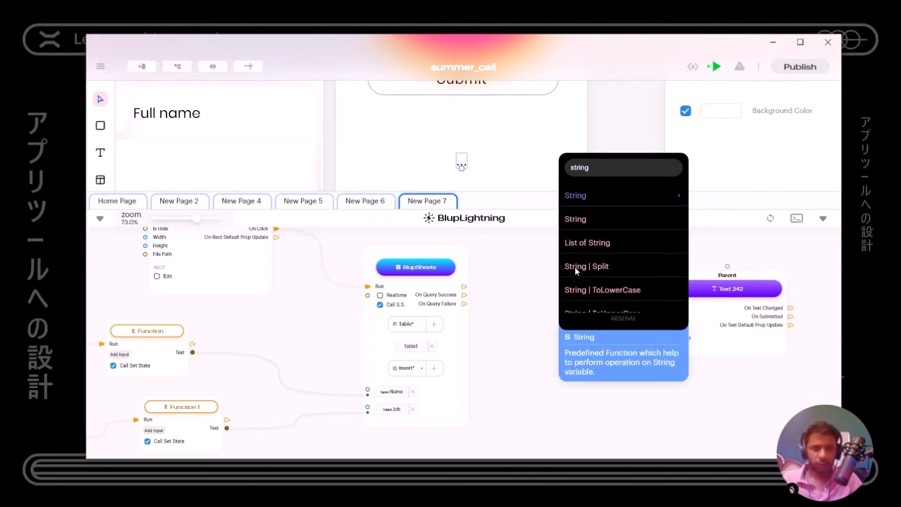
left_click(576, 267)
left_click_drag(591, 309, 587, 306)
left_click(557, 349)
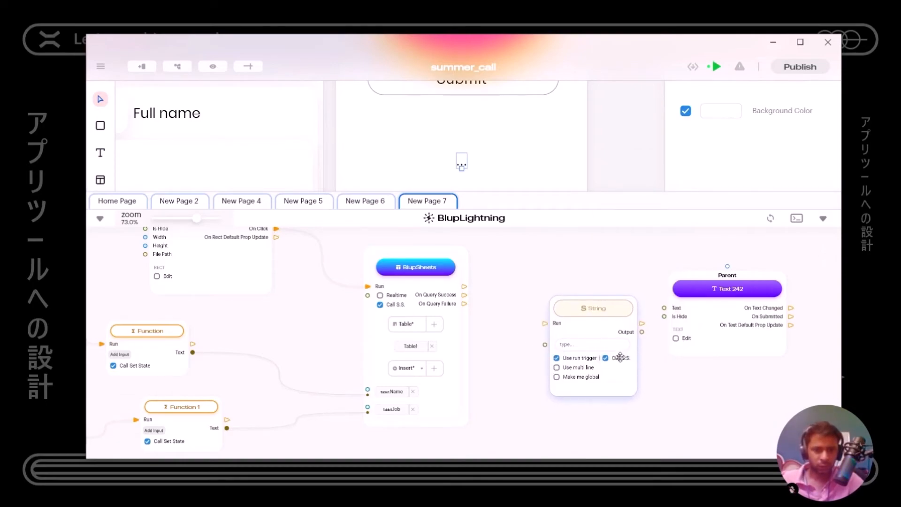
Step: Connect the BlupSheets On Query Success output to the String node's Run input and set the string to "Success"
left_click_drag(544, 328, 464, 296)
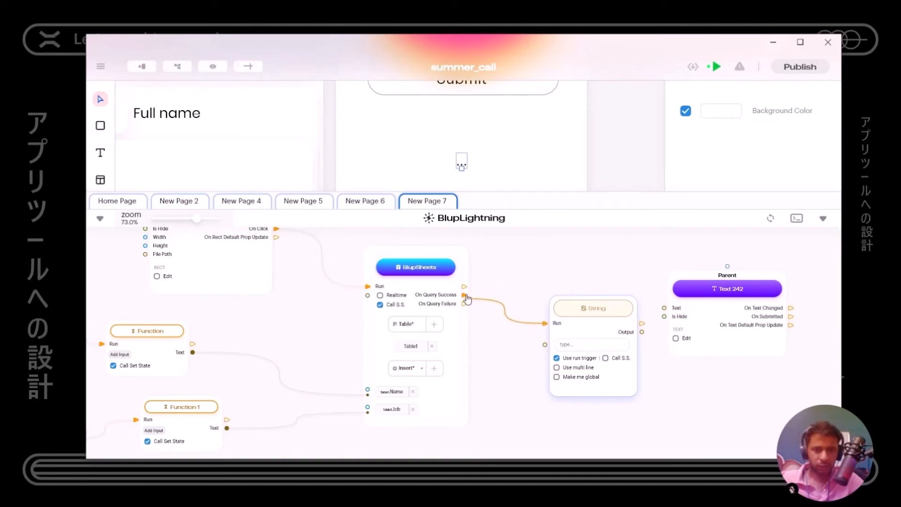
left_click_drag(581, 312, 554, 309)
left_click(556, 337)
type("Succ")
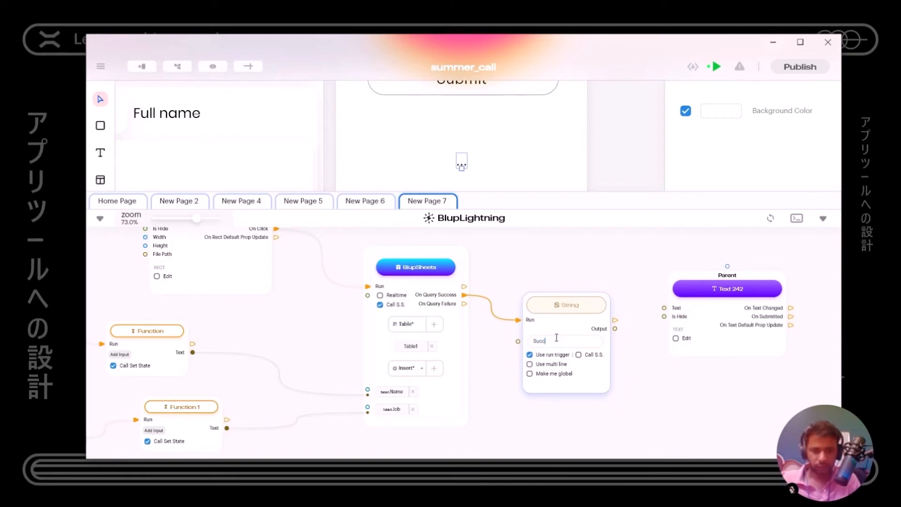
type("ess")
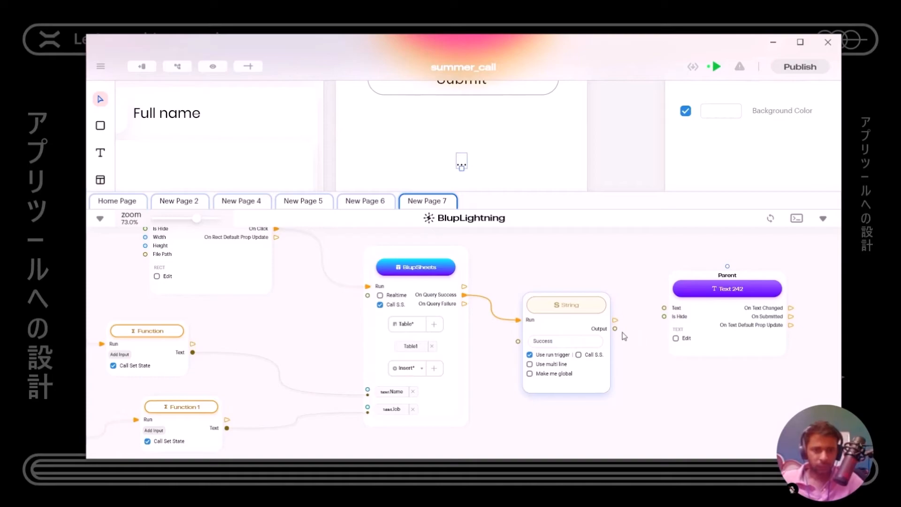
Step: Connect the String node's Output to Text 242's Text input and reposition the Text 242 node beside it
left_click_drag(615, 329, 664, 308)
left_click_drag(752, 304, 731, 310)
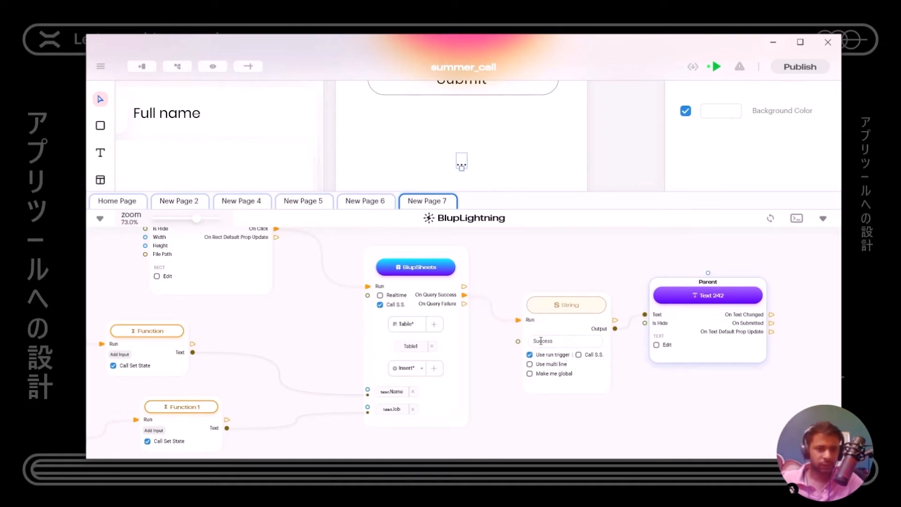
mouse_move(741, 318)
left_mouse_down()
mouse_move(748, 290)
mouse_move(734, 304)
left_mouse_up()
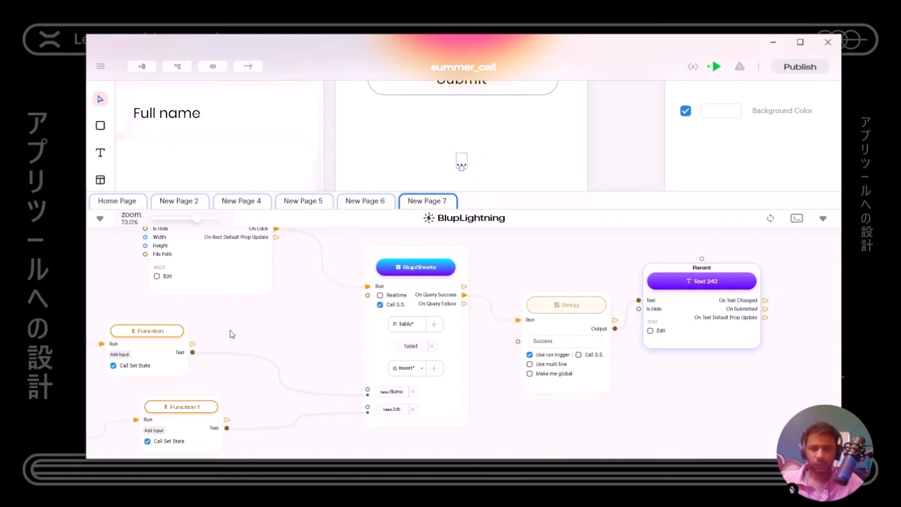
Step: Set the Home Page's page navigation node to open New Page 7
scroll(225, 343, "down", 5)
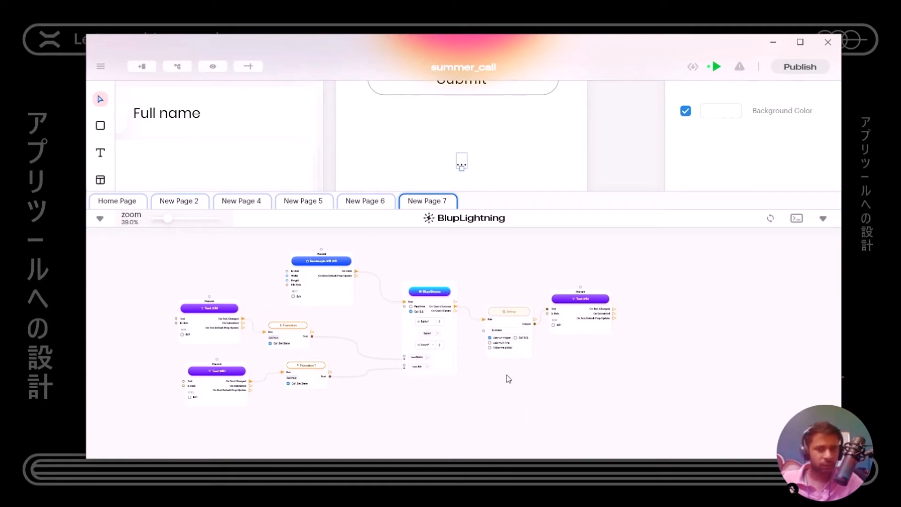
scroll(550, 130, "down", 4)
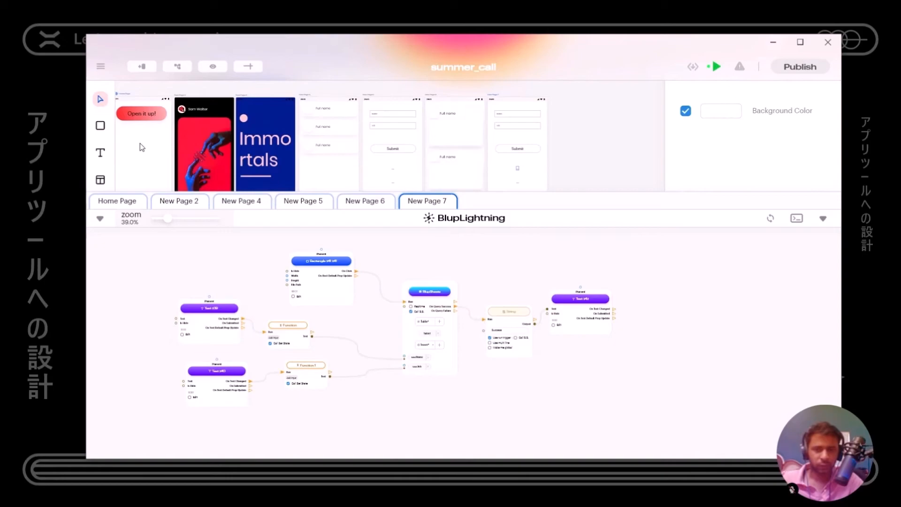
left_click_drag(140, 142, 193, 146)
left_click(122, 201)
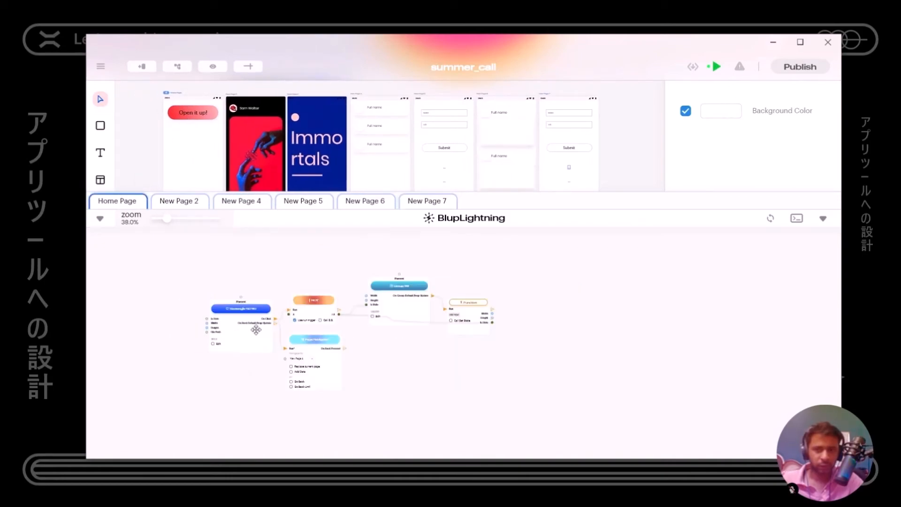
left_click(308, 365)
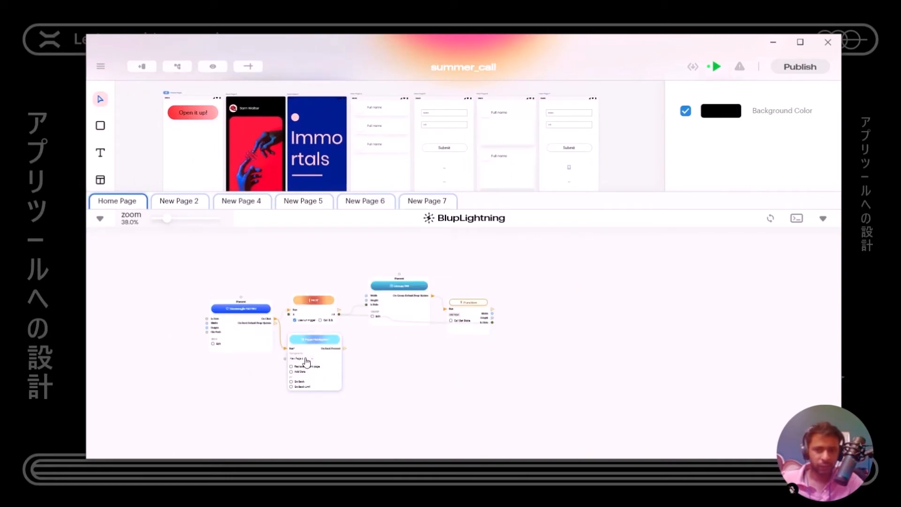
left_click(306, 362)
left_click(311, 391)
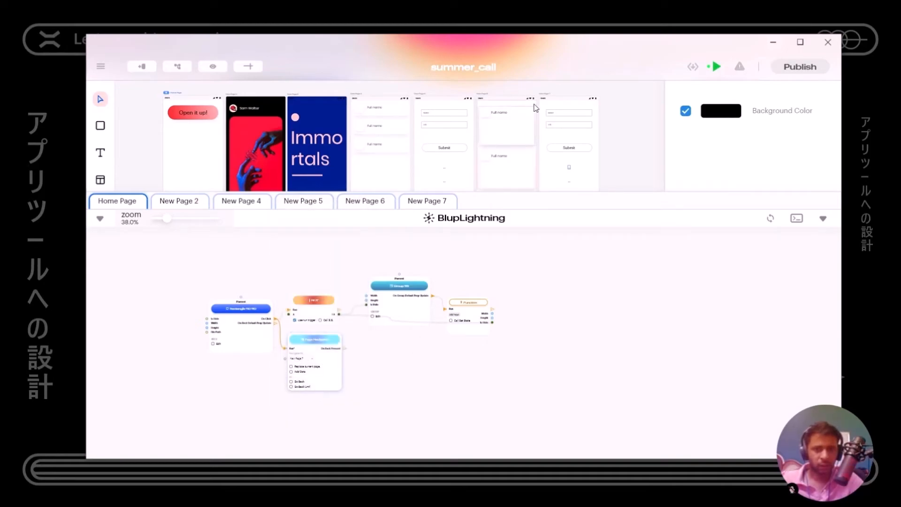
Step: Hot restart the running app and place the phone emulator over the editor
scroll(534, 109, "up", 5)
scroll(472, 107, "down", 5)
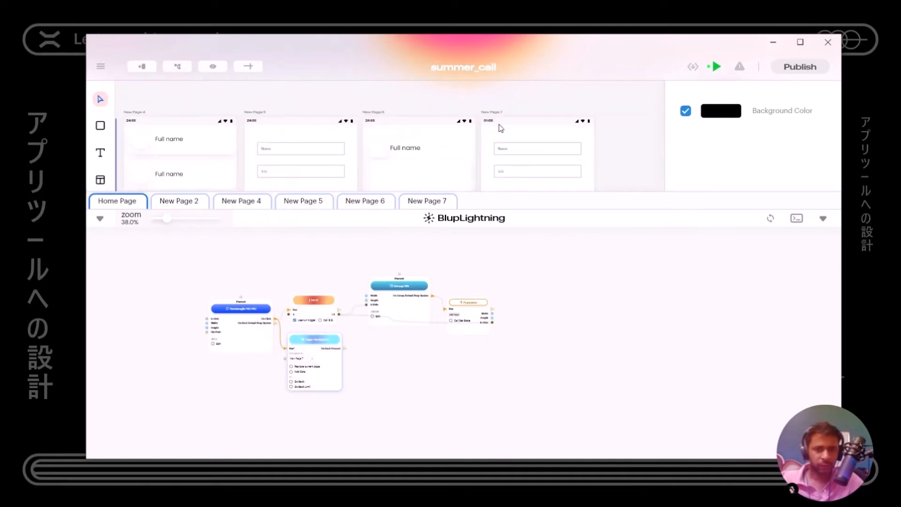
scroll(510, 123, "down", 4)
mouse_move(714, 65)
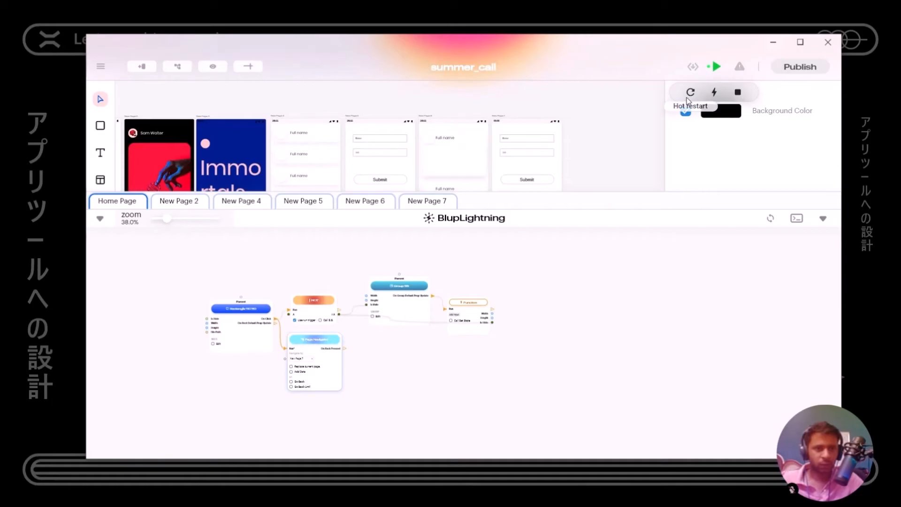
left_click(691, 93)
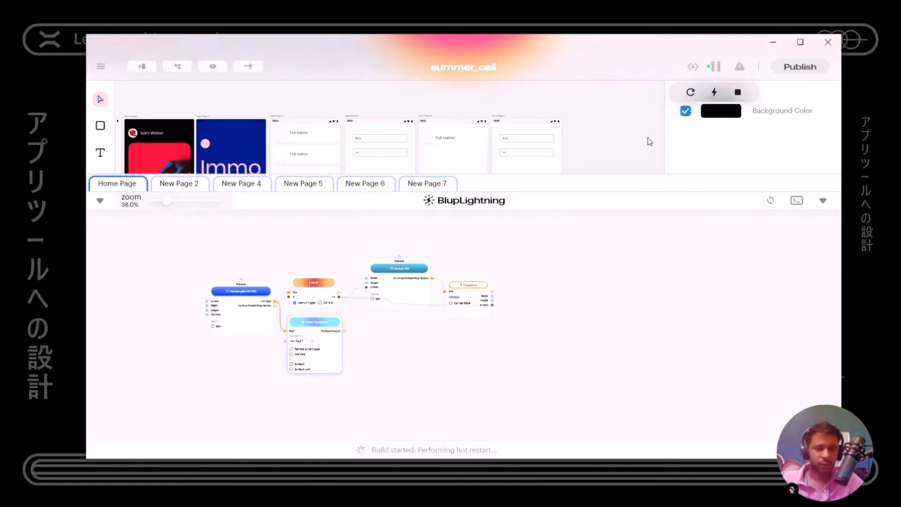
key("alt+Tab")
left_click(423, 144)
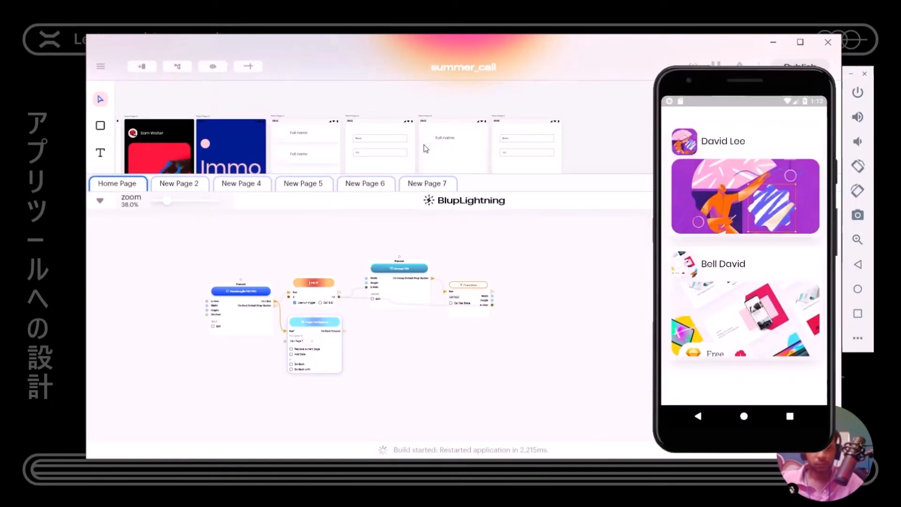
left_click_drag(558, 200, 634, 204)
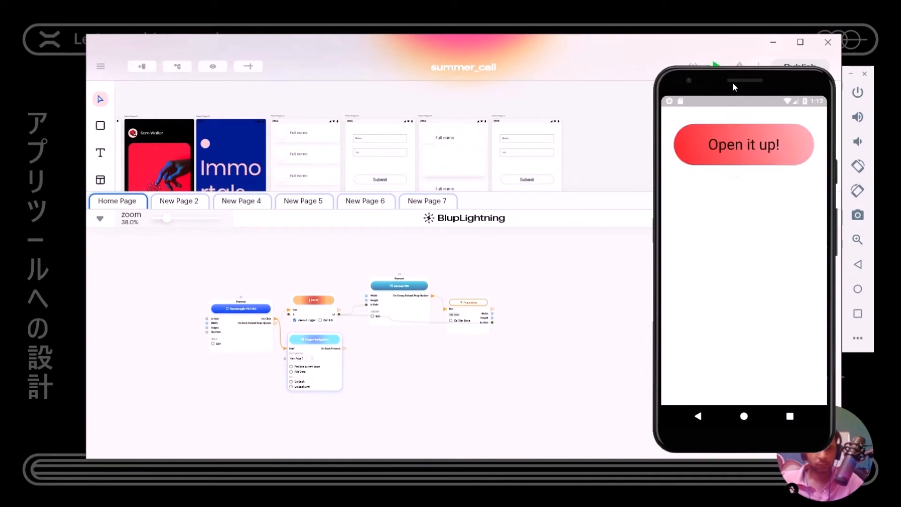
left_click_drag(733, 82, 704, 77)
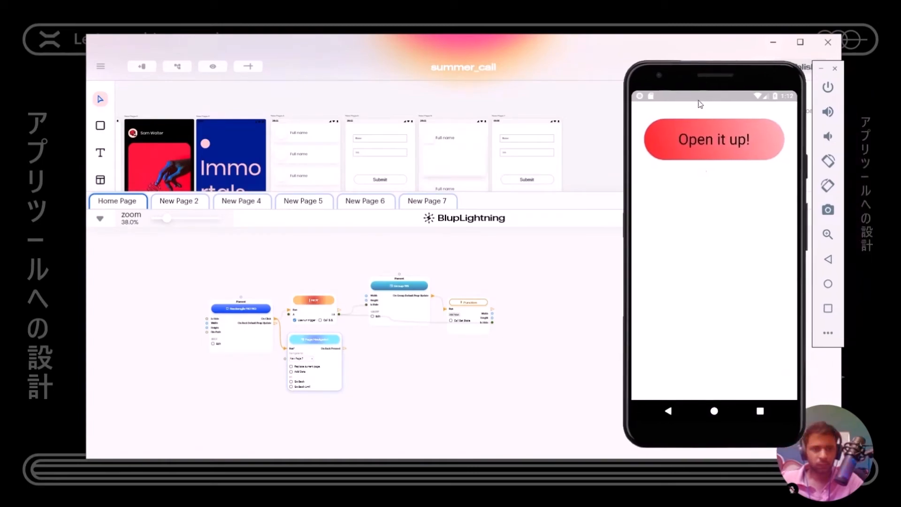
Step: Open the form page from the app's "Open it up!" button and show Table1 in BlupSheets beside the emulator
left_click(692, 146)
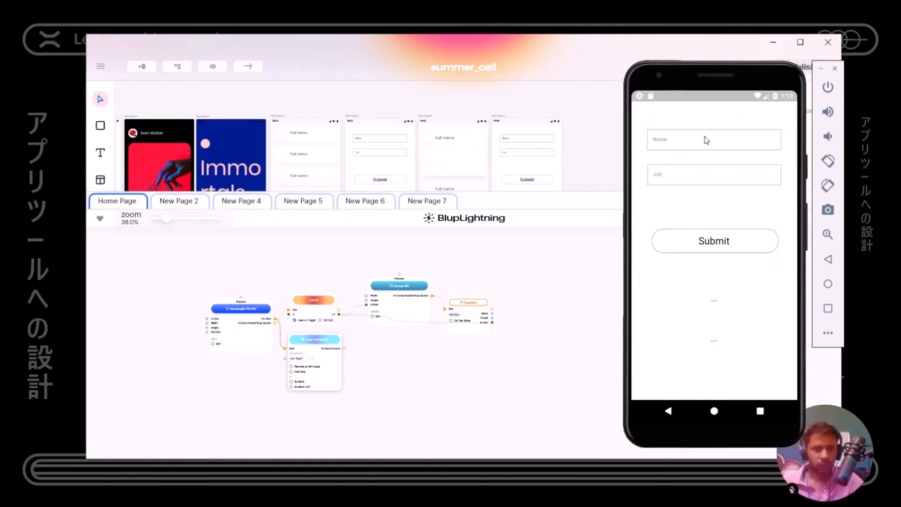
left_click(704, 140)
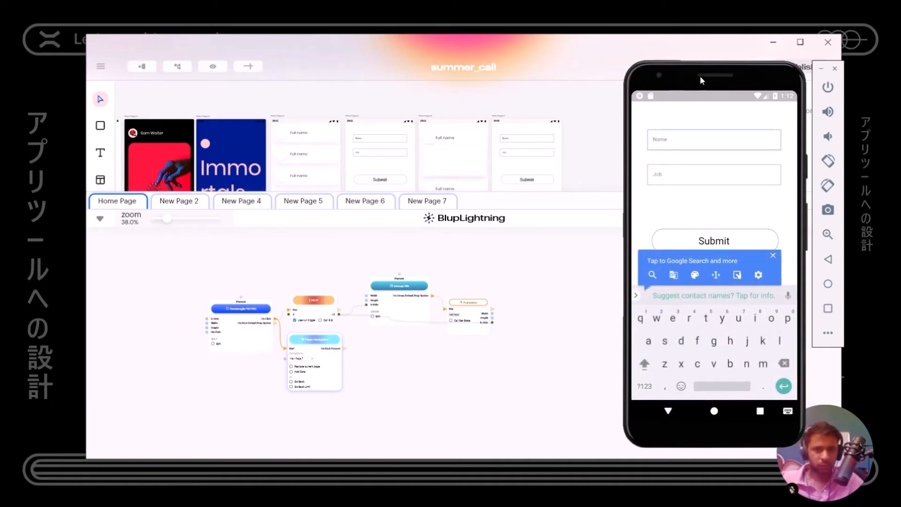
left_click_drag(700, 75, 594, 78)
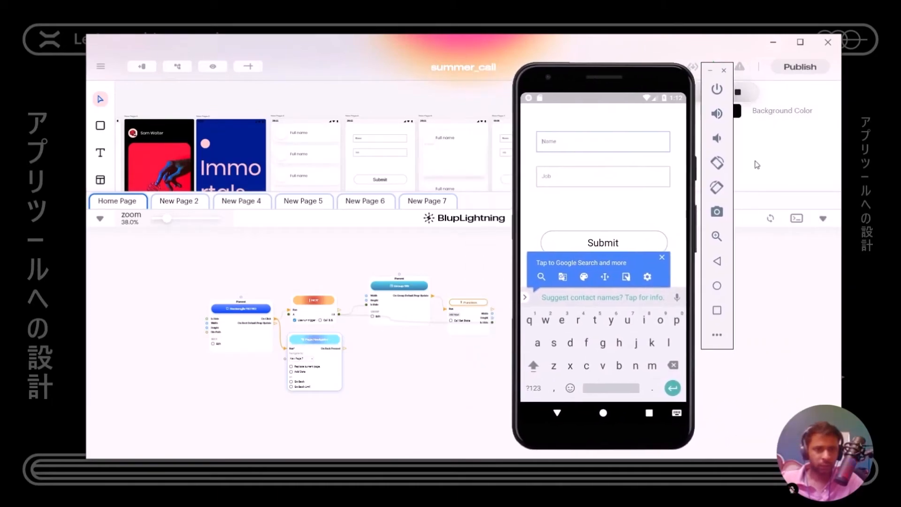
left_click(770, 220)
left_click_drag(359, 266, 328, 155)
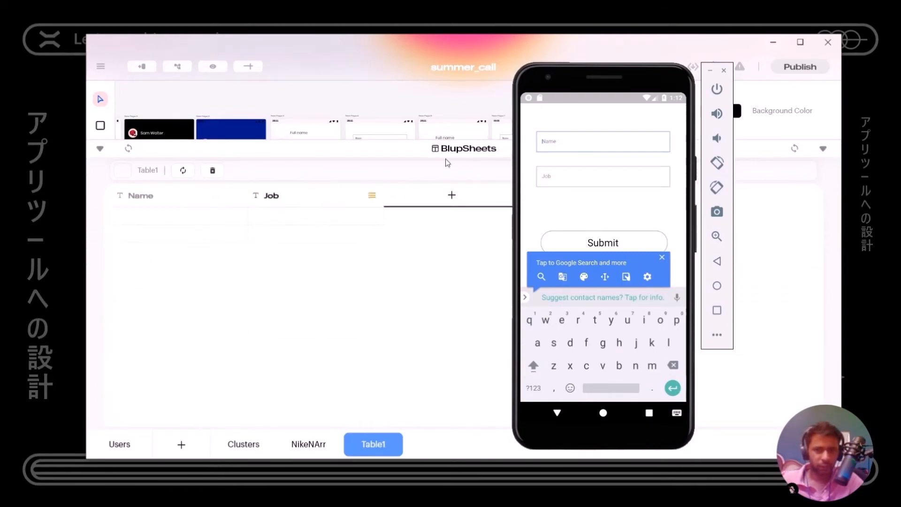
left_click_drag(586, 85, 619, 108)
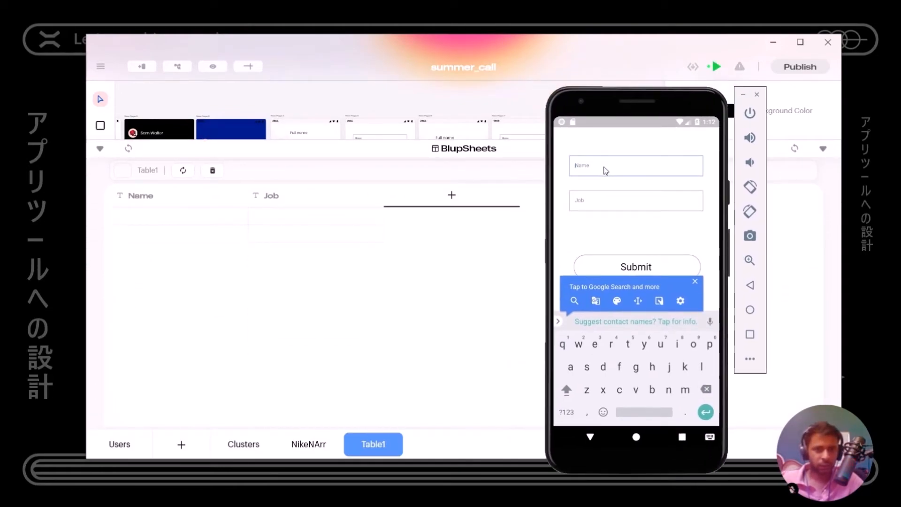
Step: Submit the app's form with a full name and the job "Inventor", and refresh Table1
type("m ")
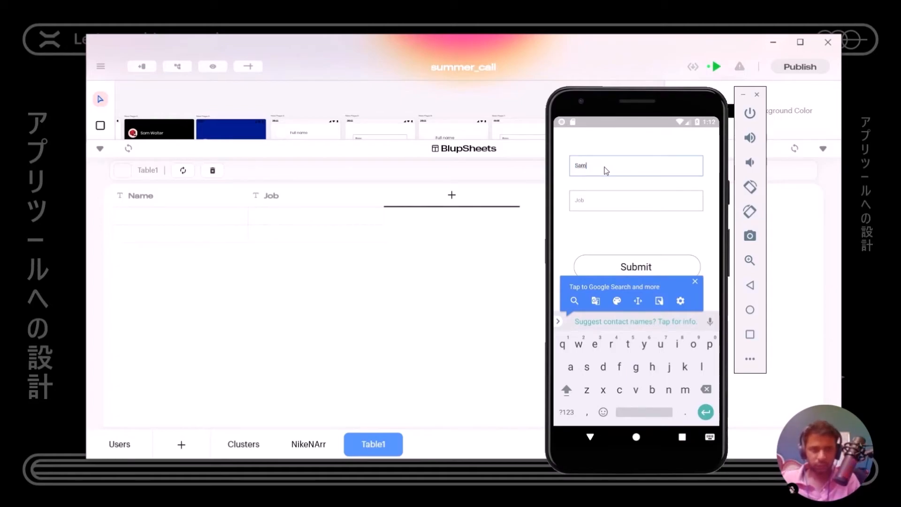
type("joe")
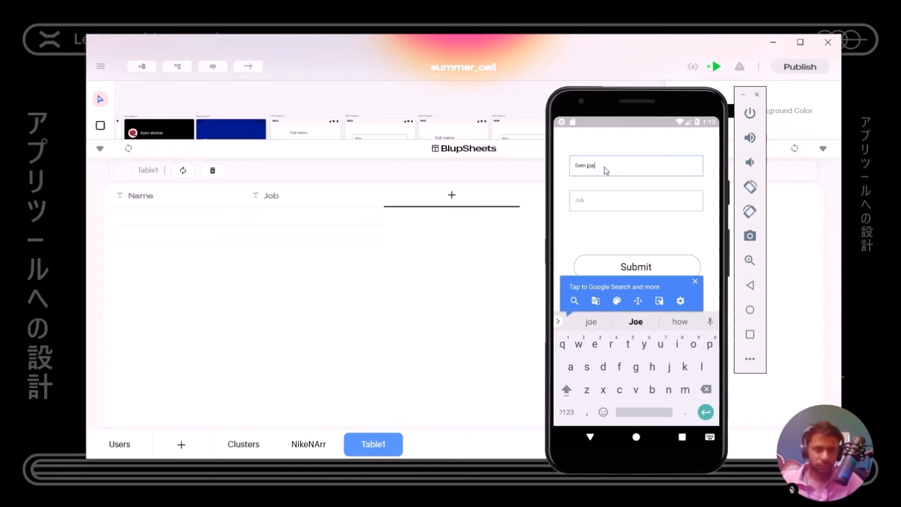
left_click(616, 203)
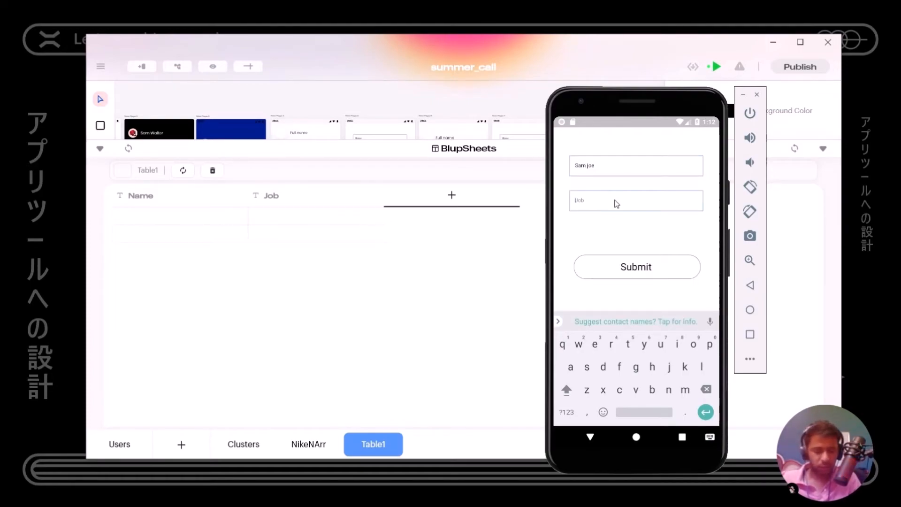
type("Inventor")
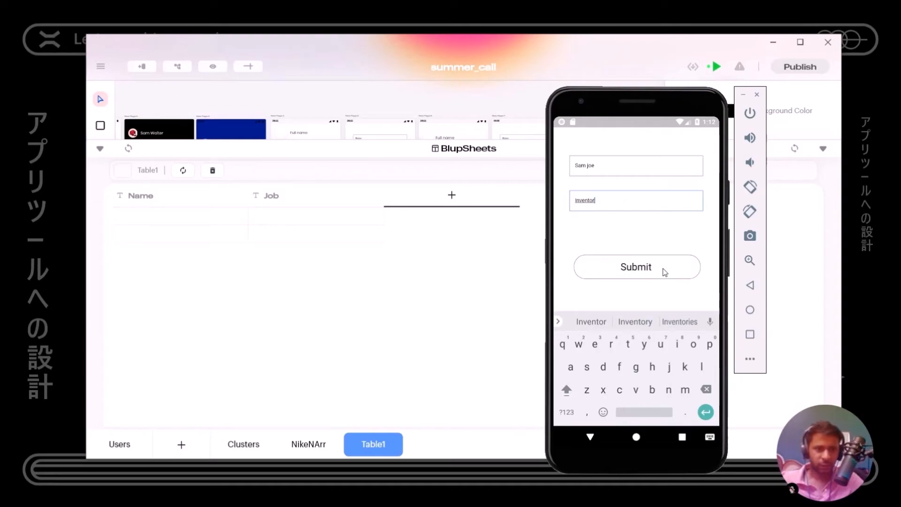
left_click(582, 437)
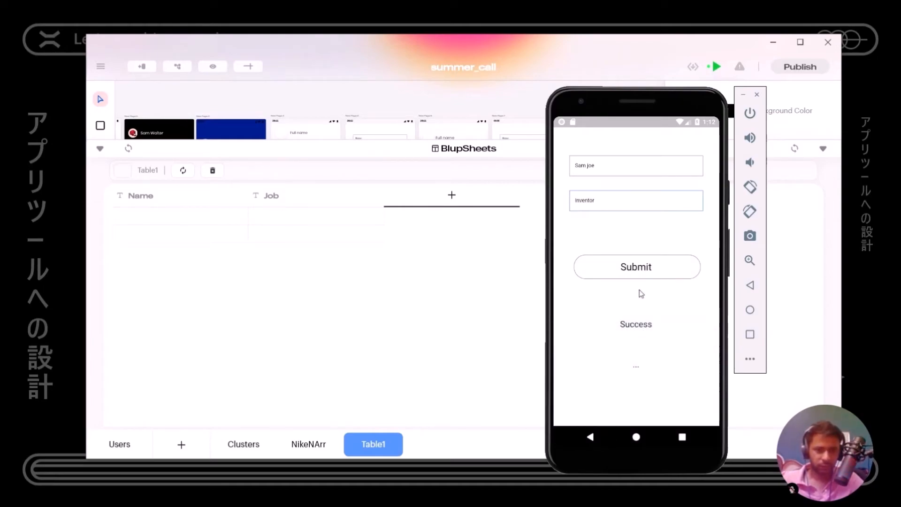
left_click(183, 171)
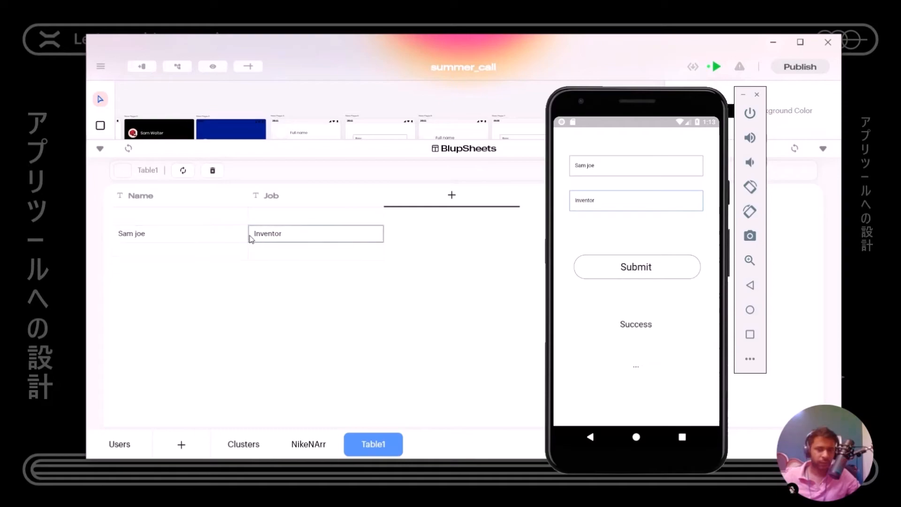
Step: Replace the entry in the form's Name field with a different full name
left_click(609, 170)
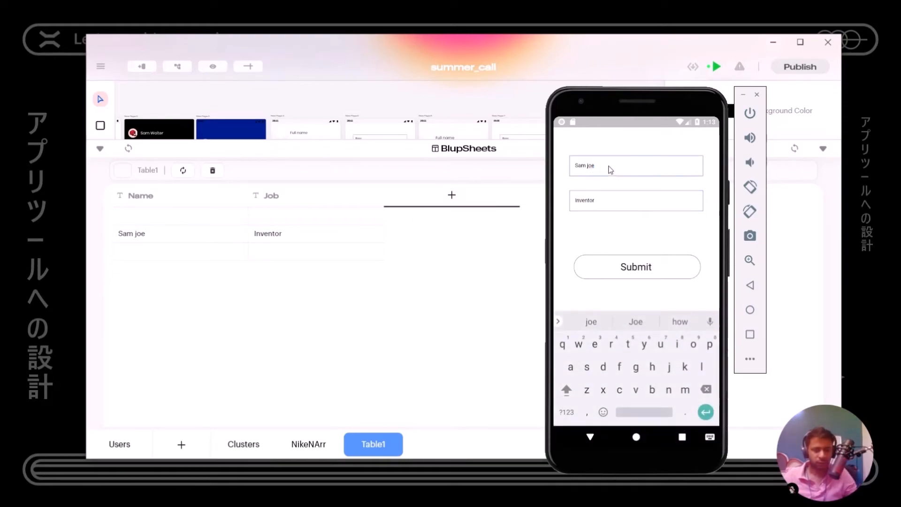
key("BackSpace")
key("BackSpace")
key("BackSpace")
key("BackSpace")
key("BackSpace")
key("BackSpace")
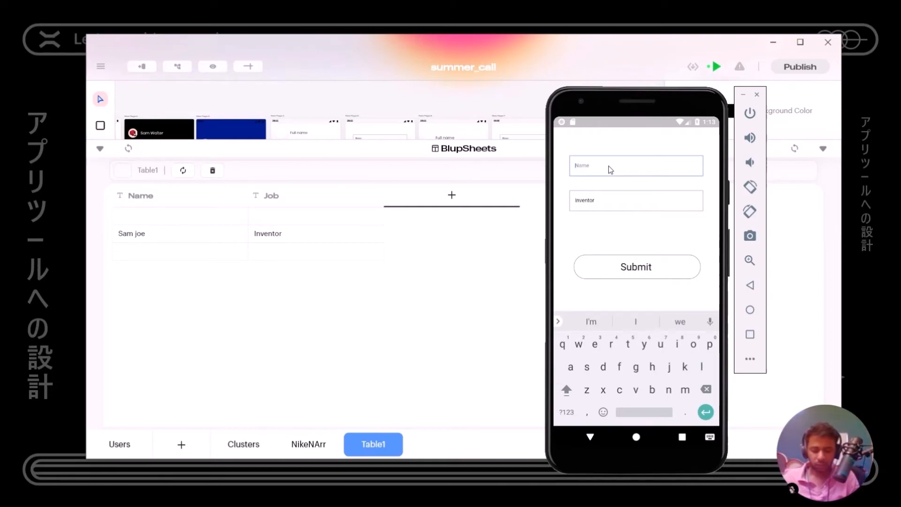
type("John ")
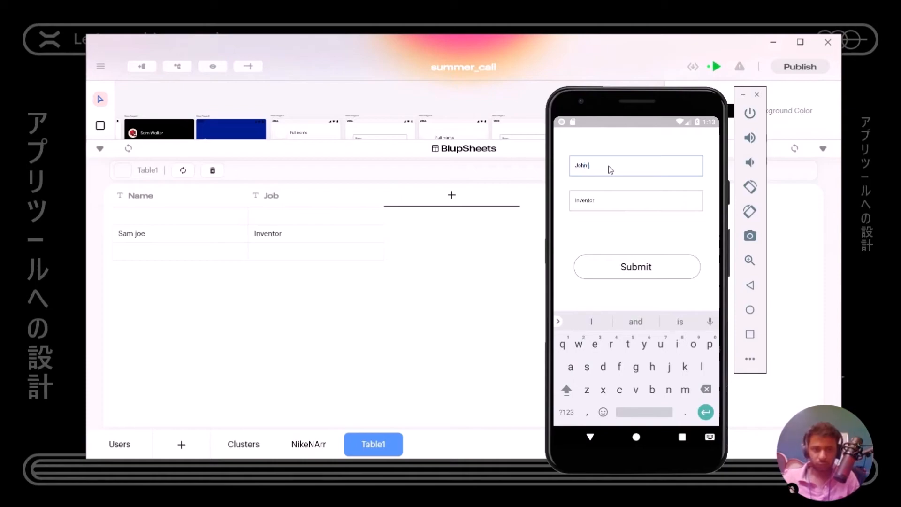
type("Walter")
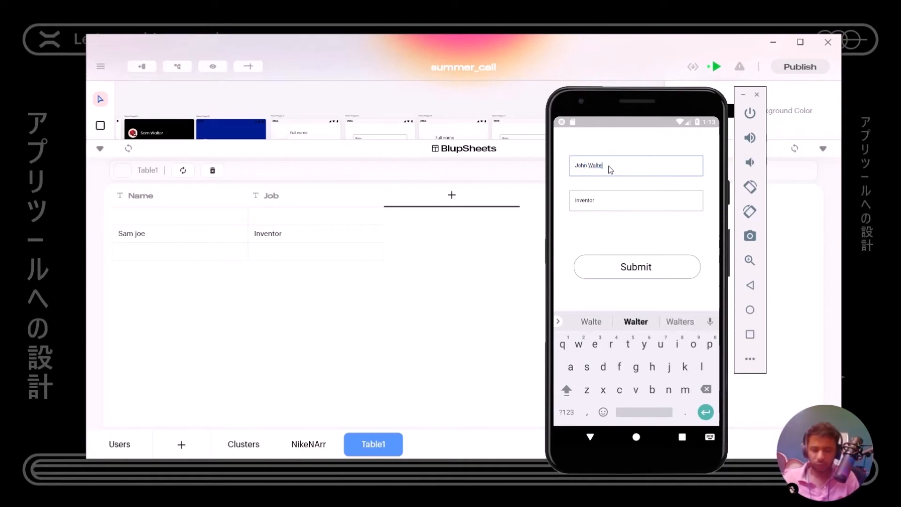
Step: Change the form's Job entry to "Physician", submit the form, and refresh Table1
left_click(654, 205)
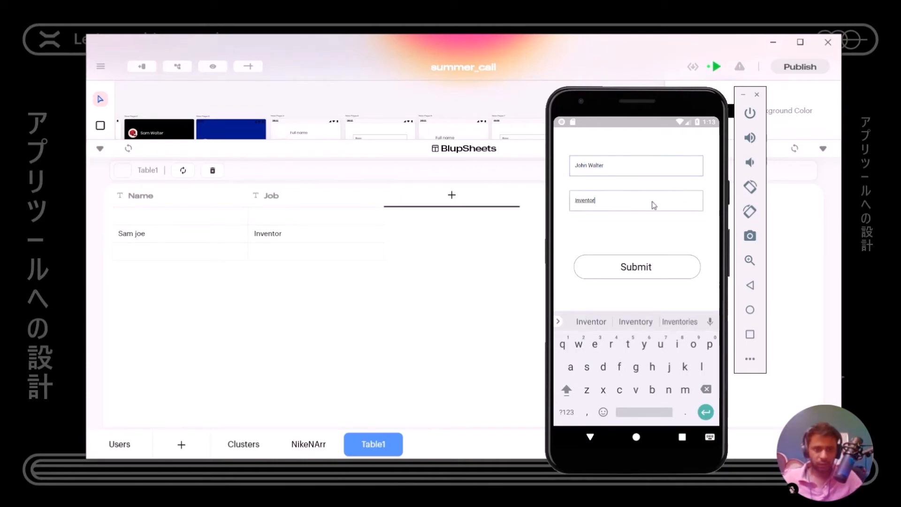
key("BackSpace")
key("BackSpace")
key("BackSpace")
key("BackSpace")
key("BackSpace")
key("BackSpace")
key("BackSpace")
key("BackSpace")
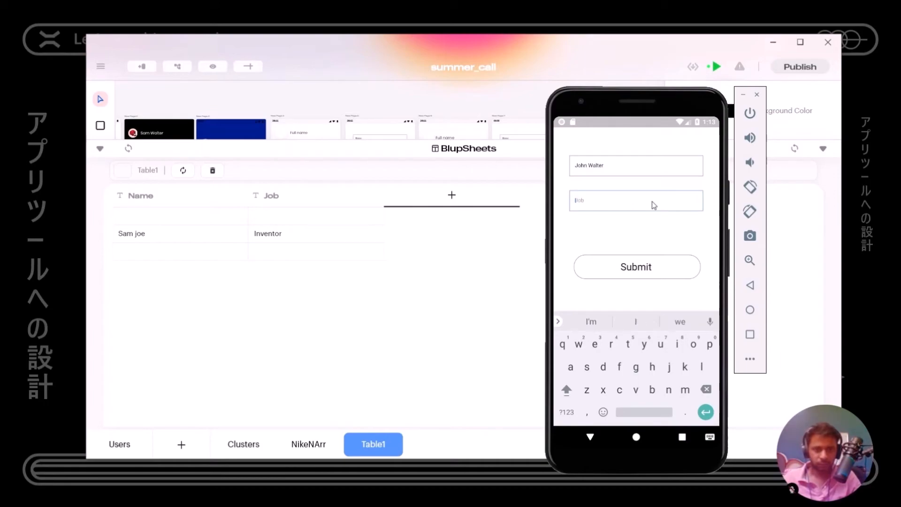
type("Phy")
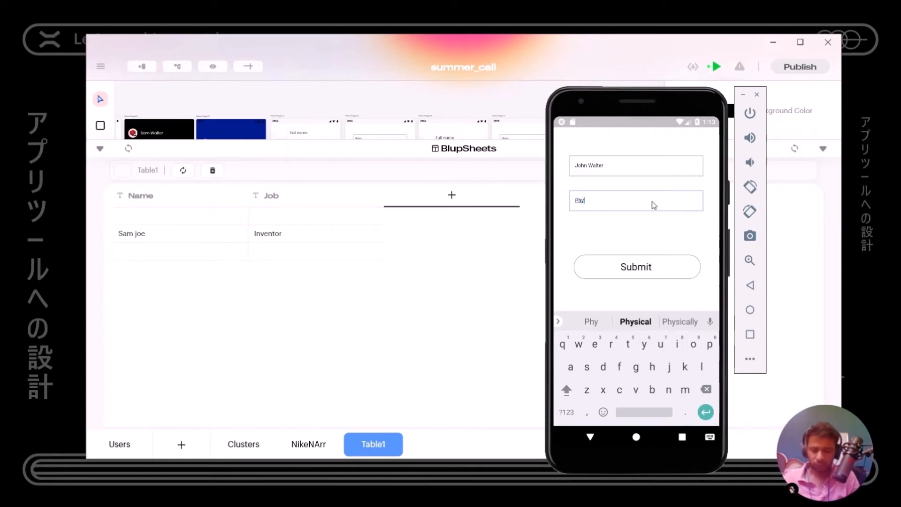
type("sic")
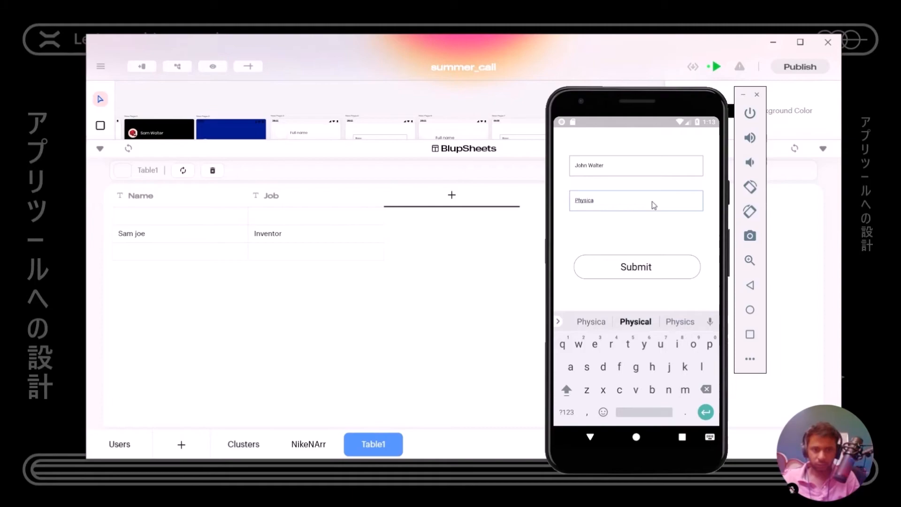
type("ian")
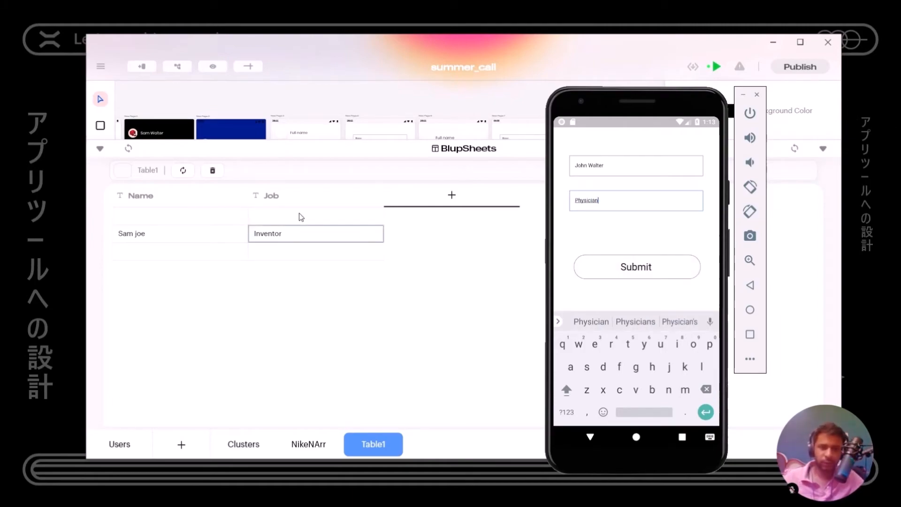
left_click(182, 175)
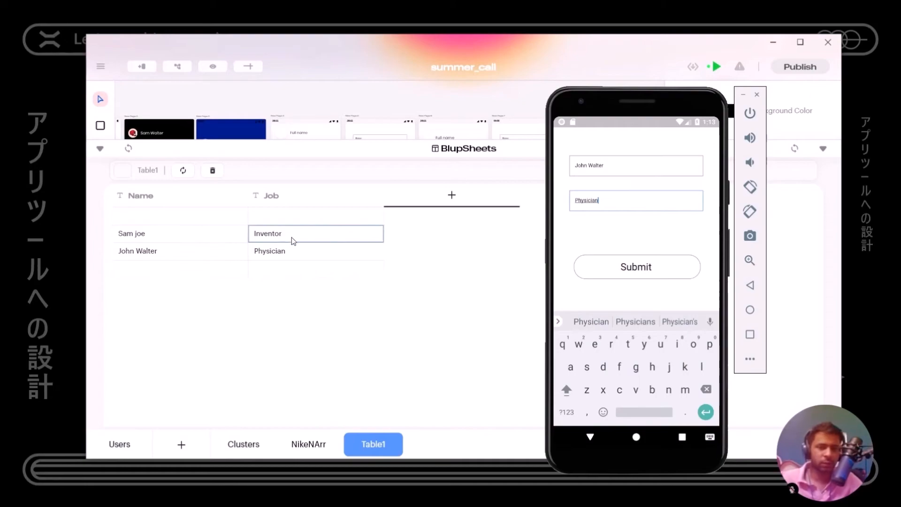
Step: Set the query operation of the BlupSheets node on New Page 7 to Update
left_click_drag(663, 61, 672, 64)
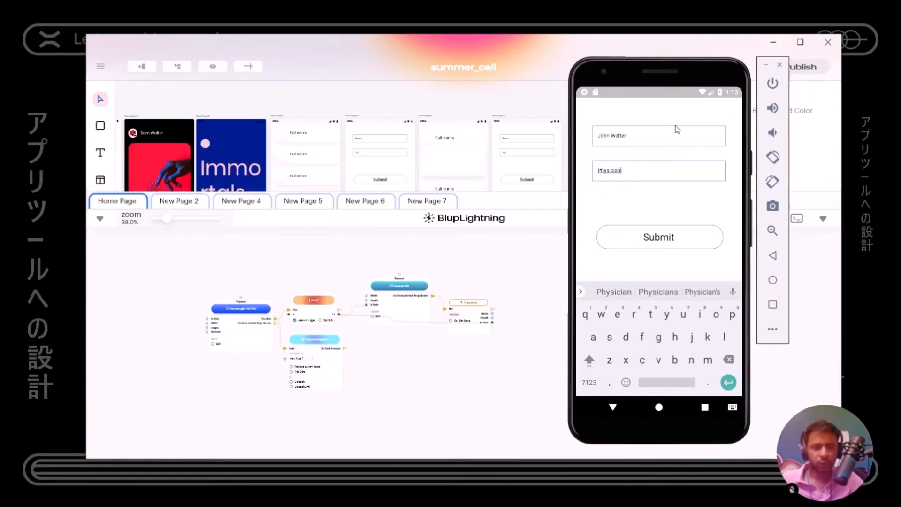
left_click_drag(674, 87, 759, 104)
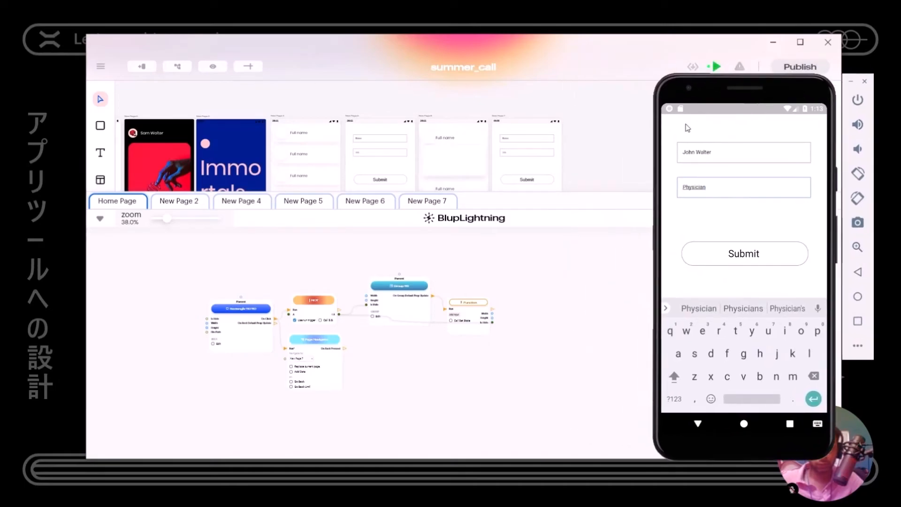
left_click(427, 201)
scroll(422, 345, "up", 6)
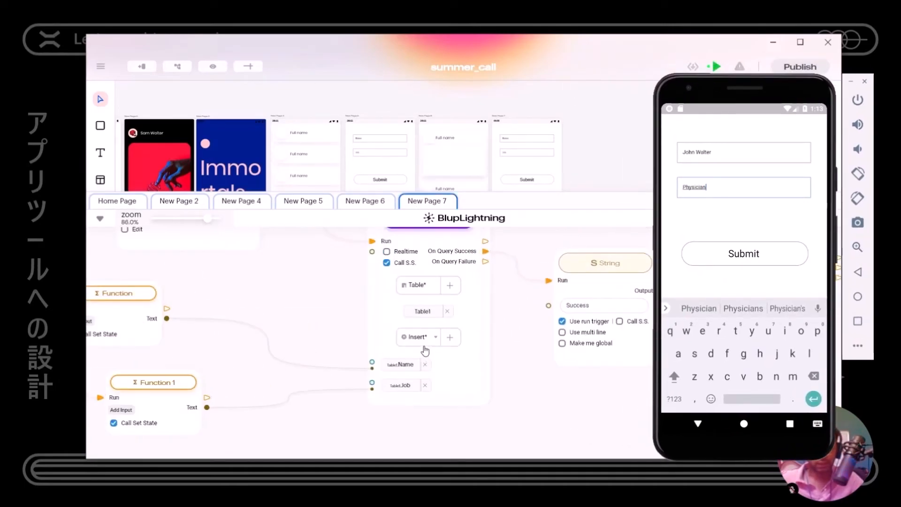
left_click(422, 336)
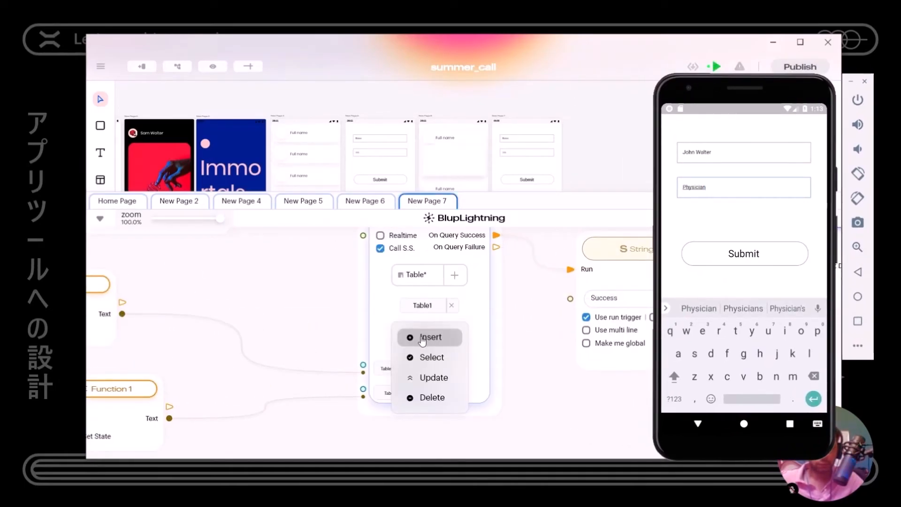
left_click(452, 378)
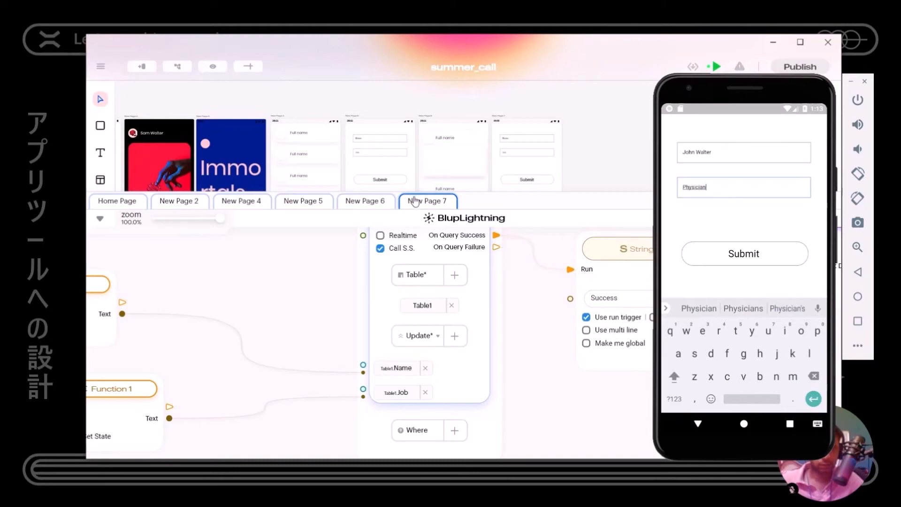
Step: Reopen Table1 in BlupSheets and place the emulator beside it to review the submitted rows
left_click_drag(766, 96, 632, 97)
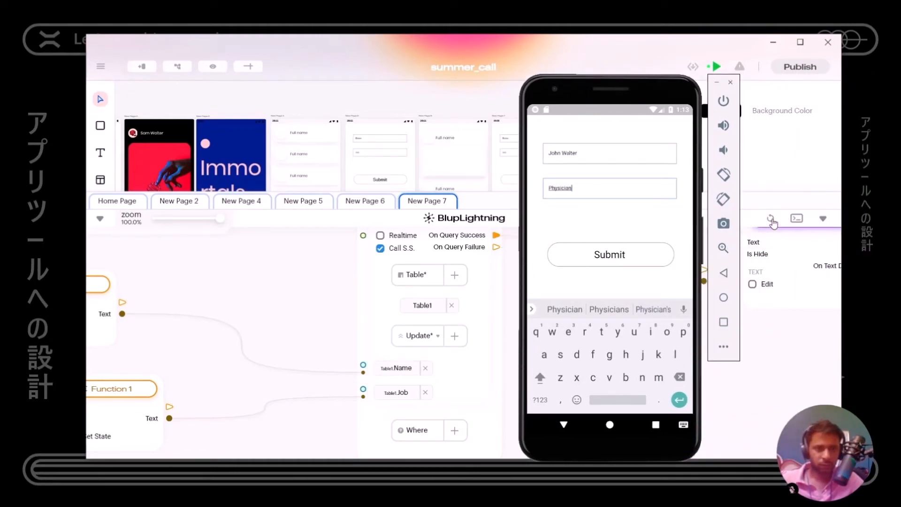
left_click(105, 182)
left_click_drag(234, 261, 234, 162)
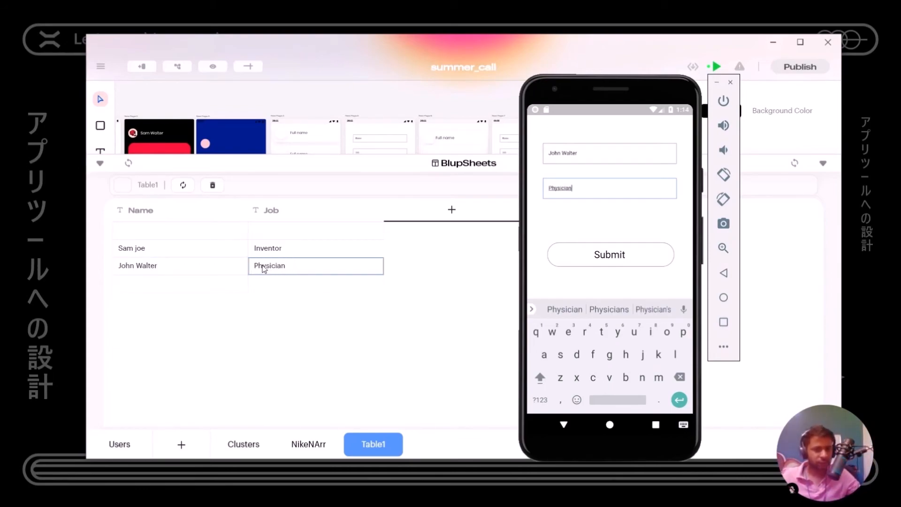
left_click_drag(641, 91, 669, 85)
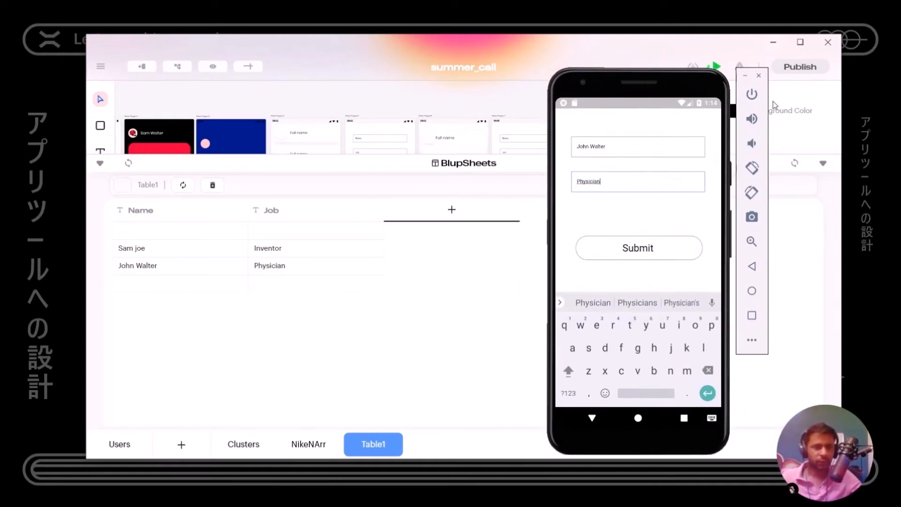
Step: Add a Where condition to the BlupSheets node on New Page 7 that matches the Name column with = to a new argument
left_click(794, 163)
left_click_drag(355, 222, 366, 239)
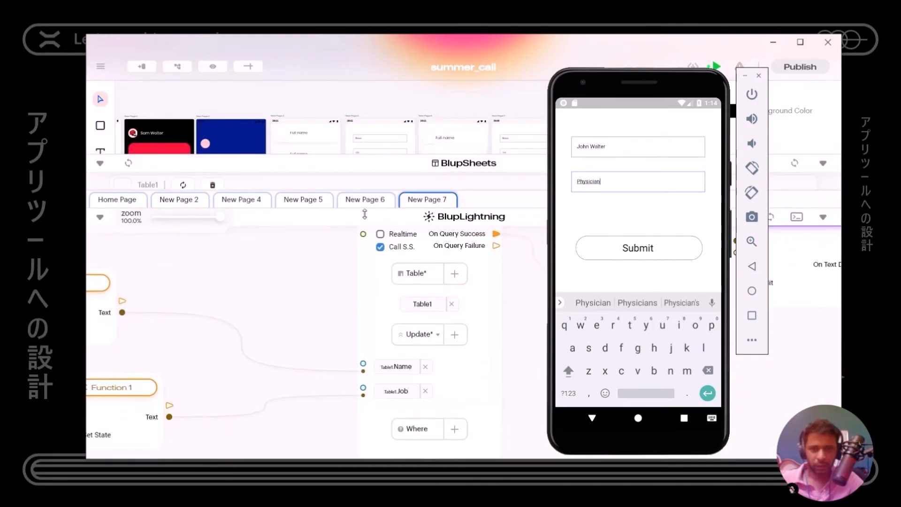
mouse_move(280, 303)
left_mouse_down()
mouse_move(372, 242)
mouse_move(282, 261)
mouse_move(276, 289)
left_mouse_up()
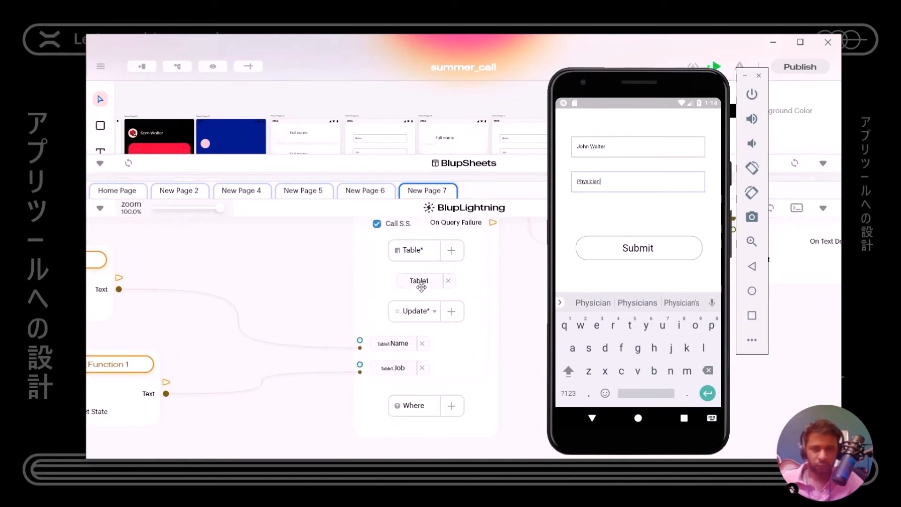
left_click_drag(466, 360, 464, 313)
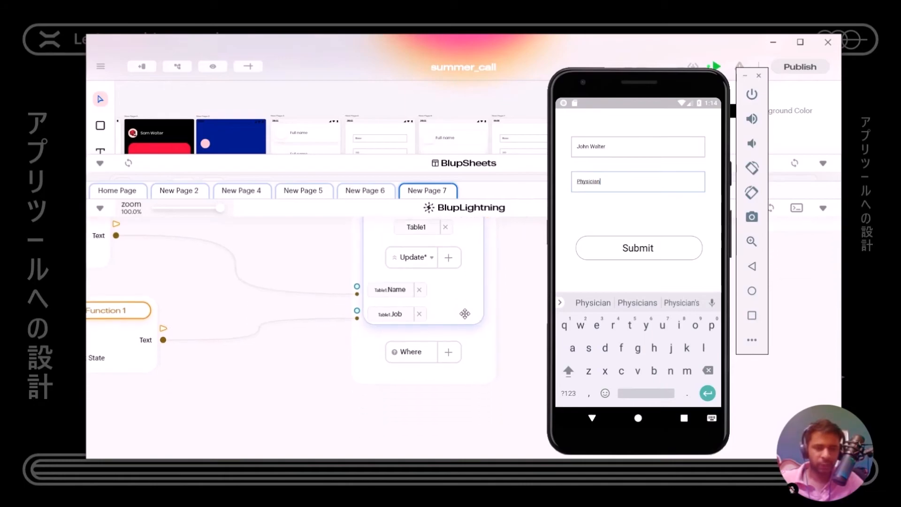
left_click(451, 353)
left_click(366, 316)
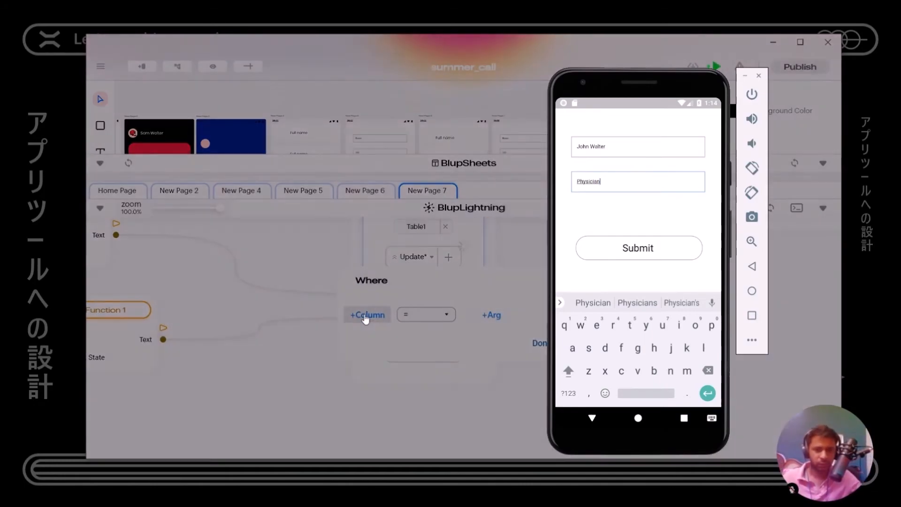
left_click(422, 246)
left_click(526, 311)
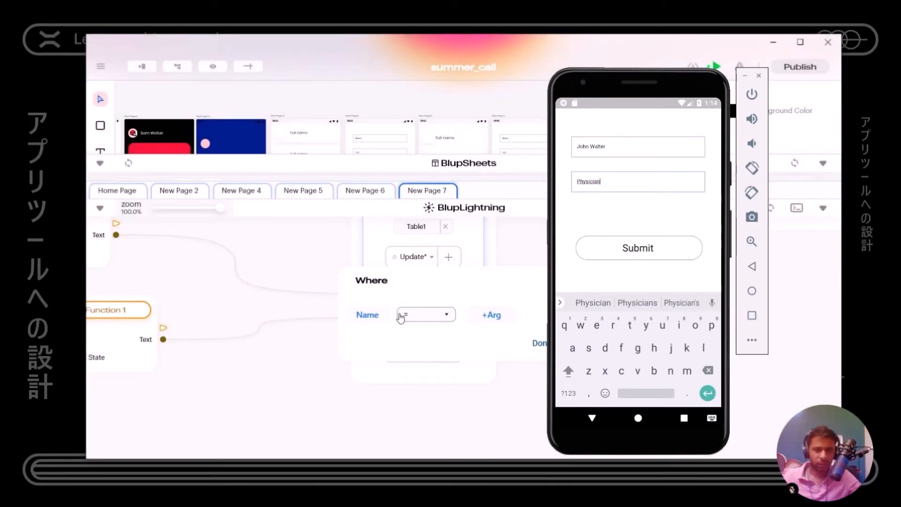
left_click(488, 315)
left_click(538, 343)
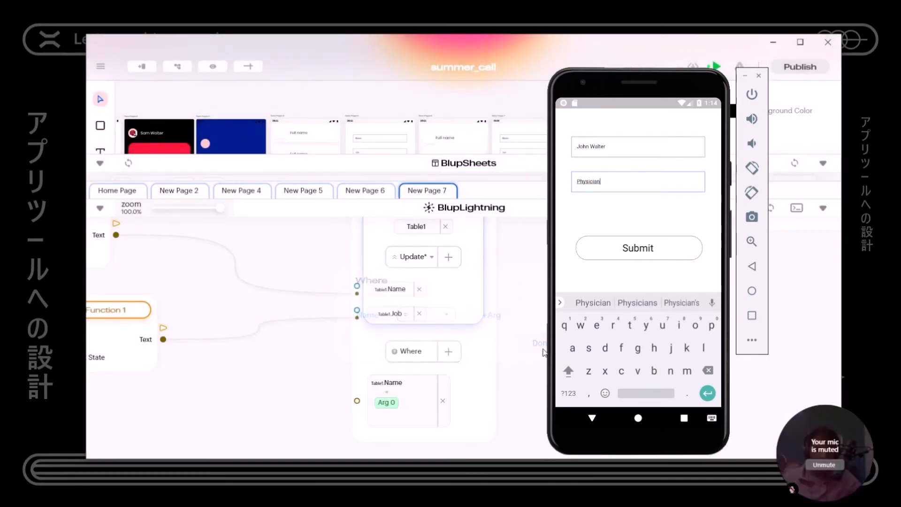
Step: Add a String node, connect its output to the Where condition's Arg 0, and enter a person's full name as its value
left_click_drag(272, 375, 369, 300)
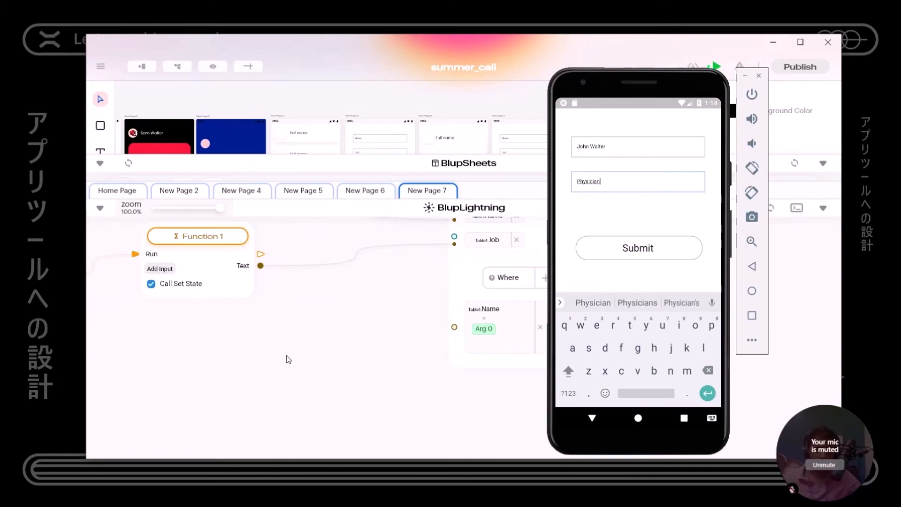
right_click(286, 355)
left_click(315, 245)
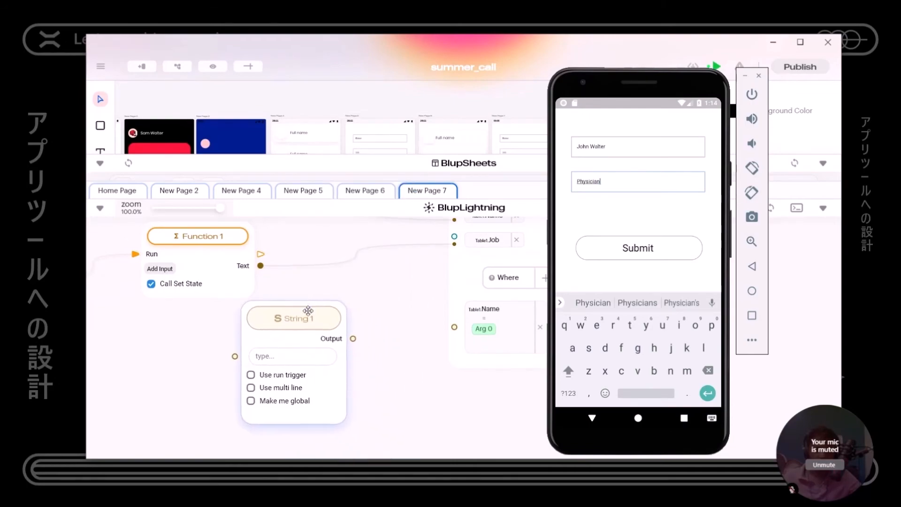
left_click_drag(359, 340, 454, 327)
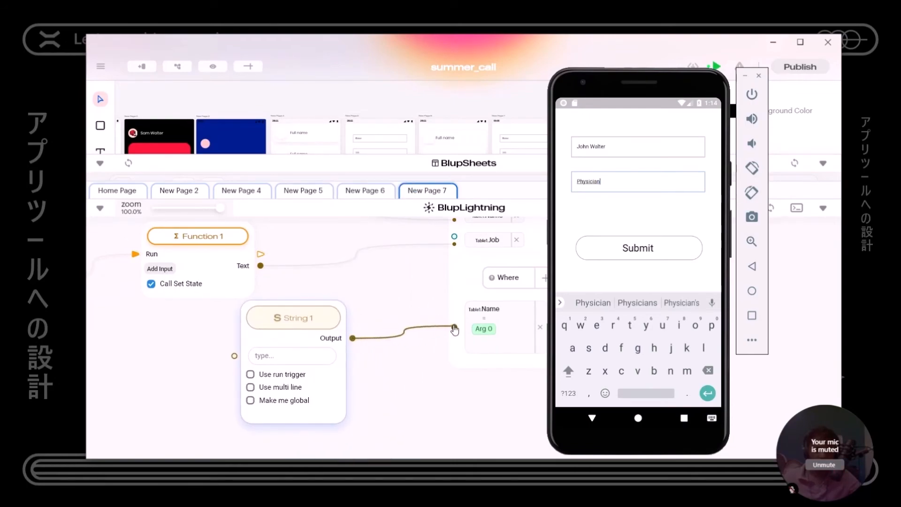
left_click_drag(300, 321, 358, 339)
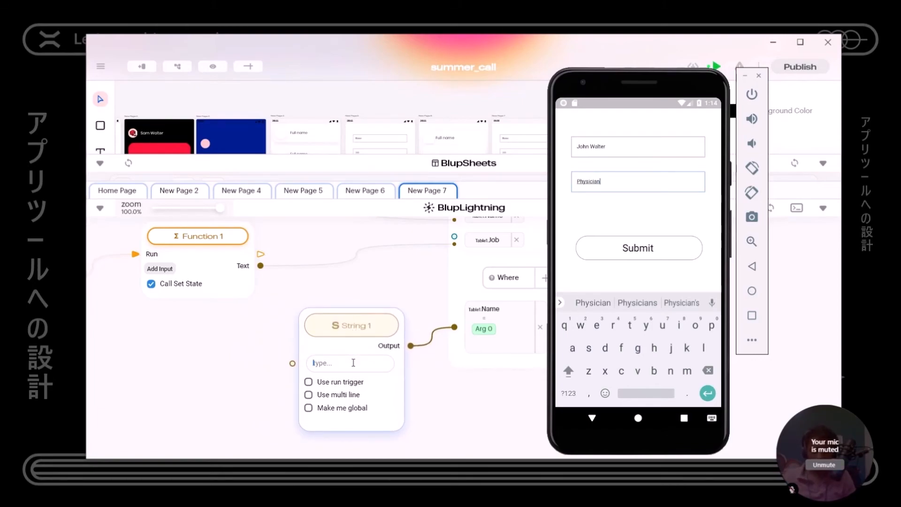
left_click(353, 362)
type("Sam Walter")
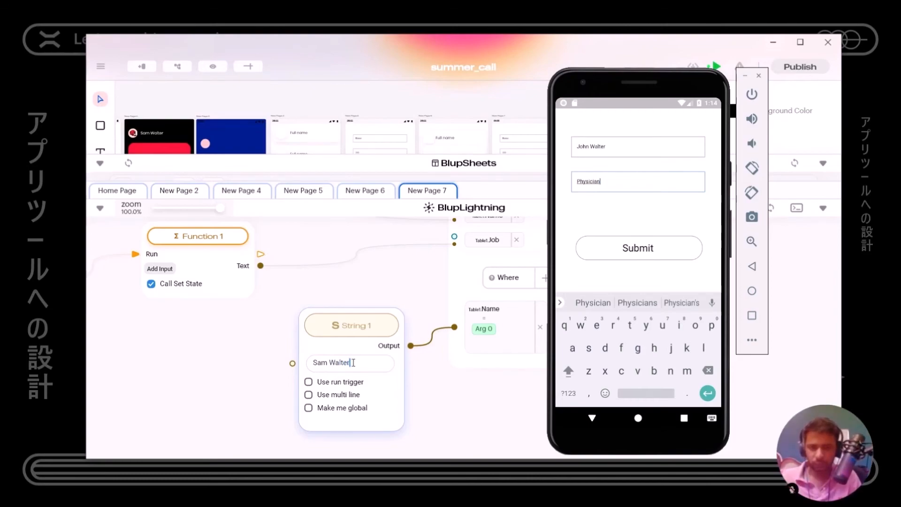
left_click(363, 288)
Step: Restart the app with the changed logic, move the emulator clear of the nodes, and open the form page in it
left_click_drag(384, 268, 306, 310)
scroll(259, 288, "down", 3)
left_click_drag(291, 347, 298, 336)
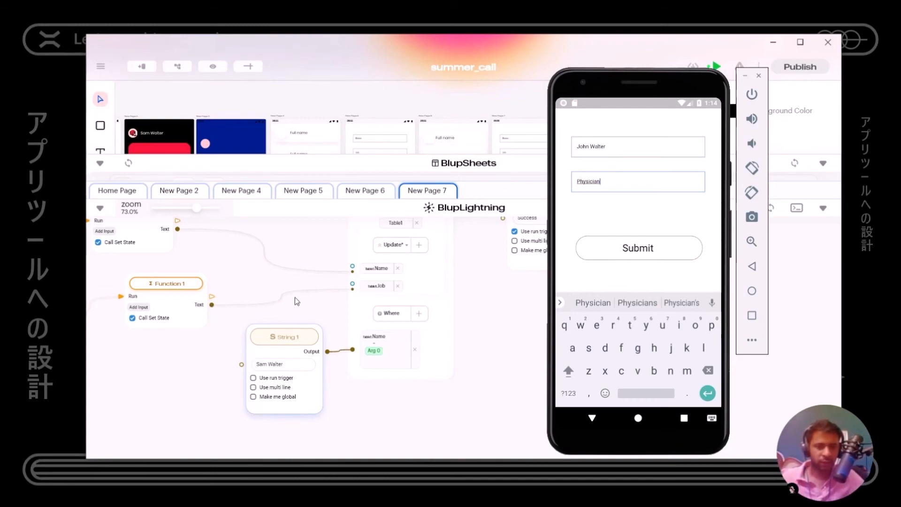
scroll(296, 302, "up", 3)
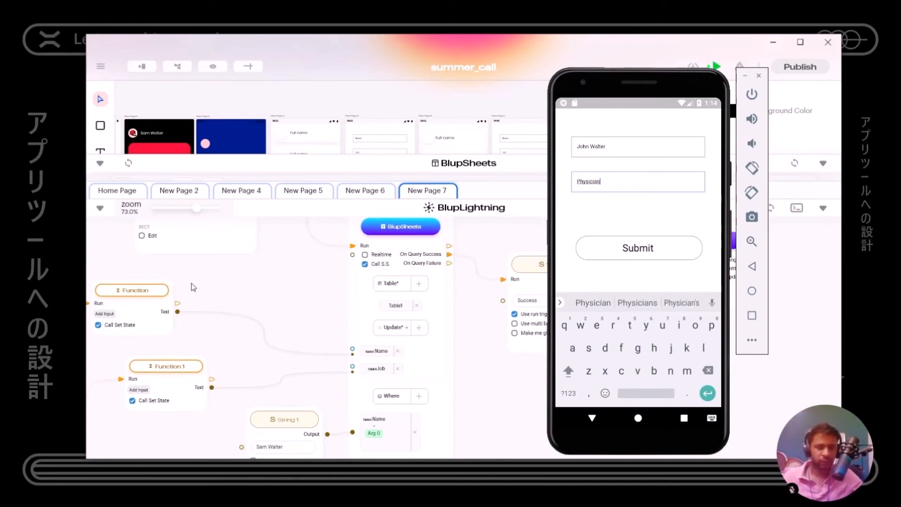
left_click_drag(188, 285, 298, 269)
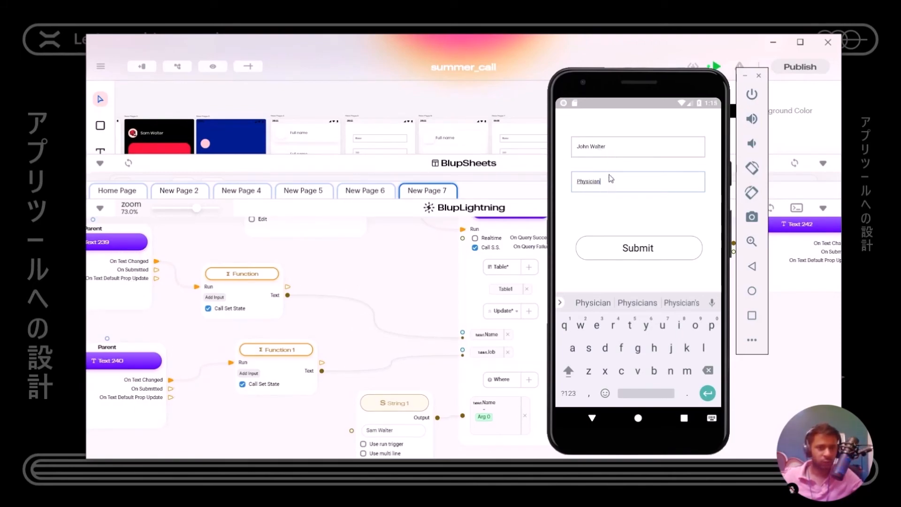
left_click_drag(640, 102, 308, 105)
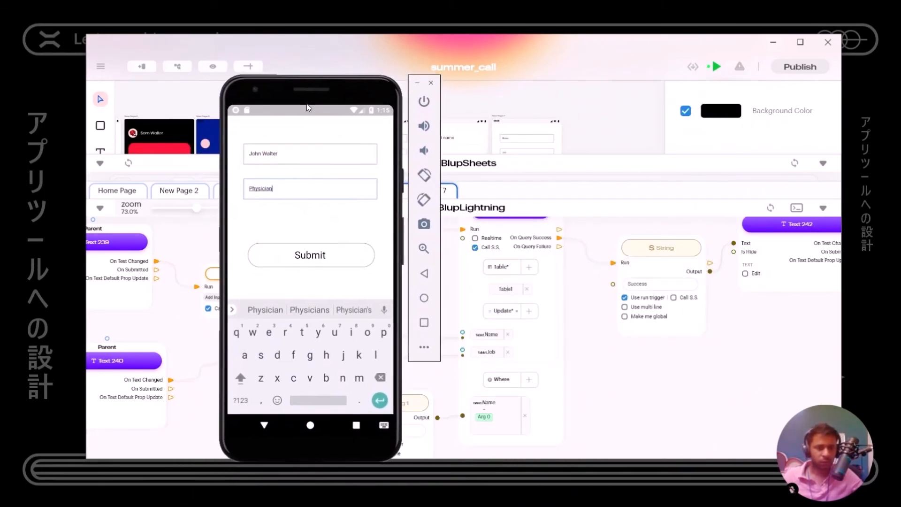
mouse_move(716, 67)
left_click(693, 92)
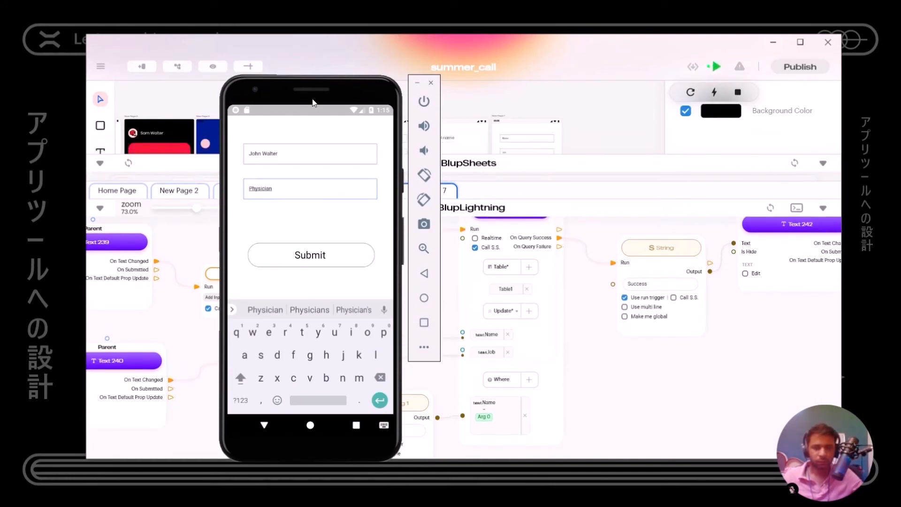
left_click_drag(310, 89, 664, 71)
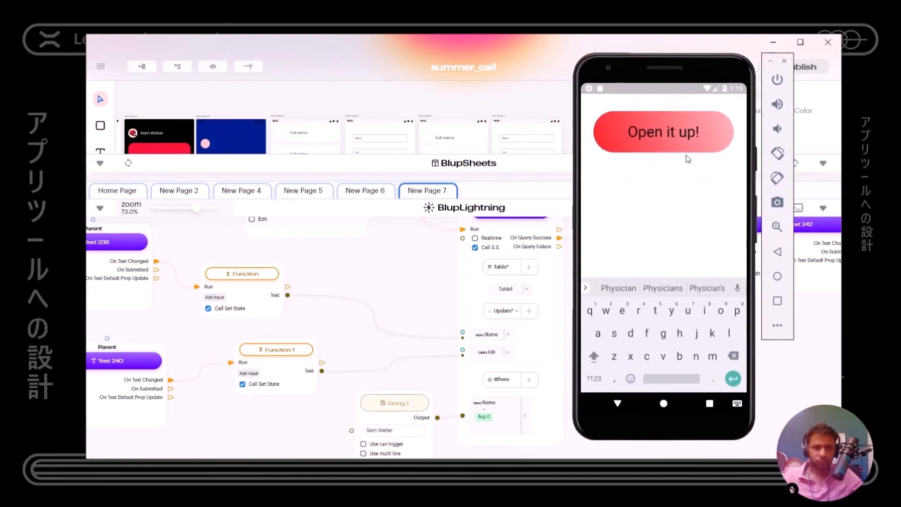
left_click(620, 403)
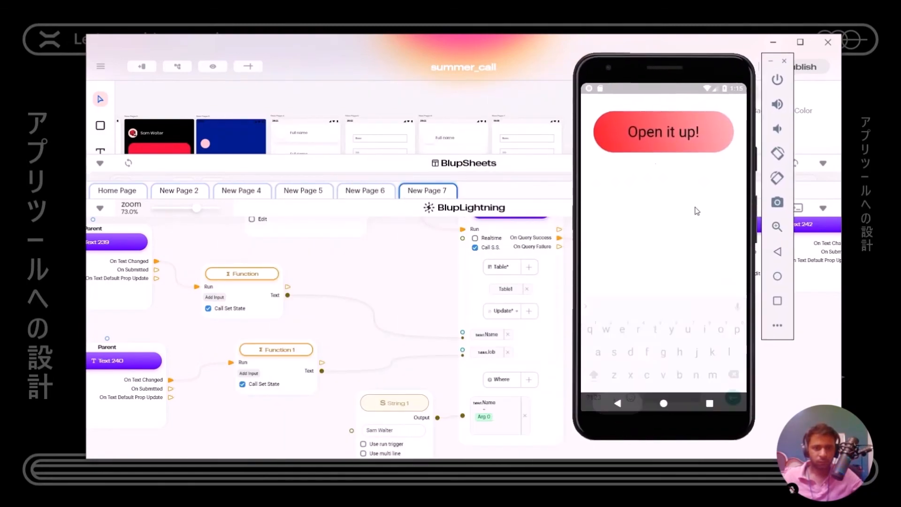
left_click(697, 134)
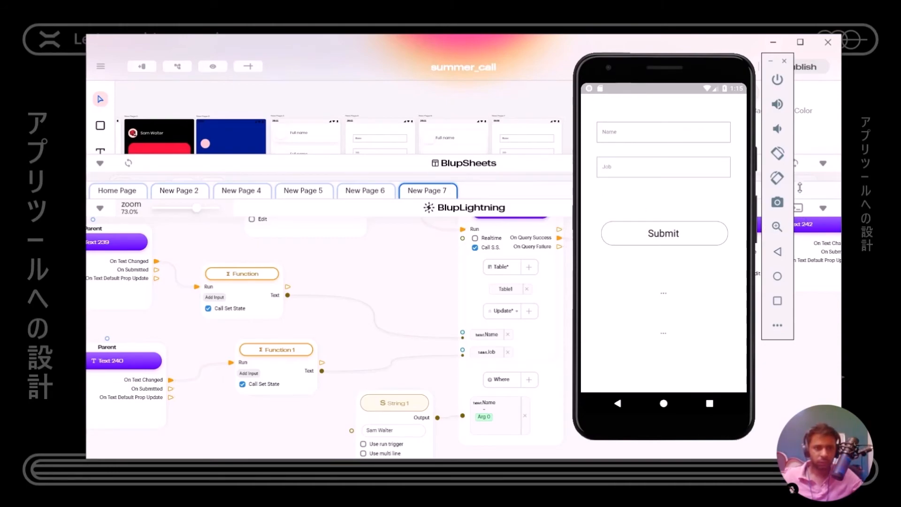
Step: Show Table1 beside the emulator and fill the form's Name field with the last row's full name followed by "Updated"
left_click(802, 166)
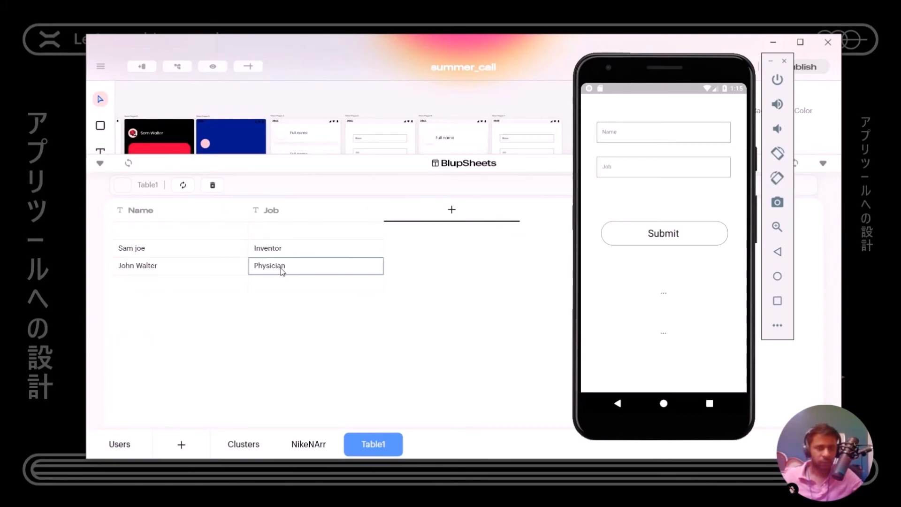
left_click(693, 133)
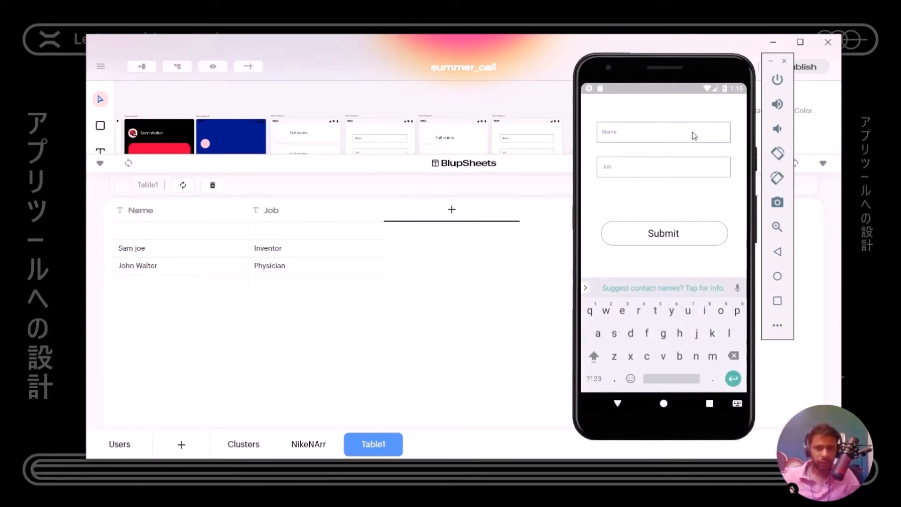
type("John Walt")
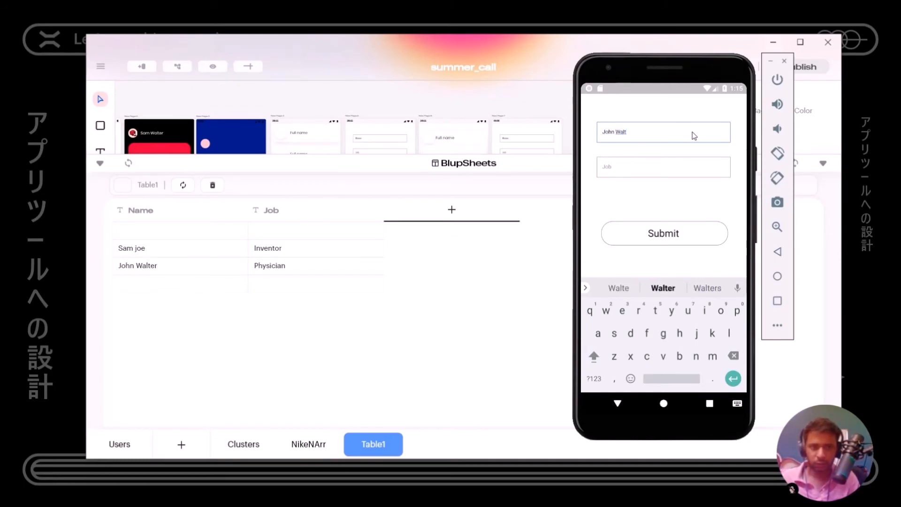
type("er Updateed")
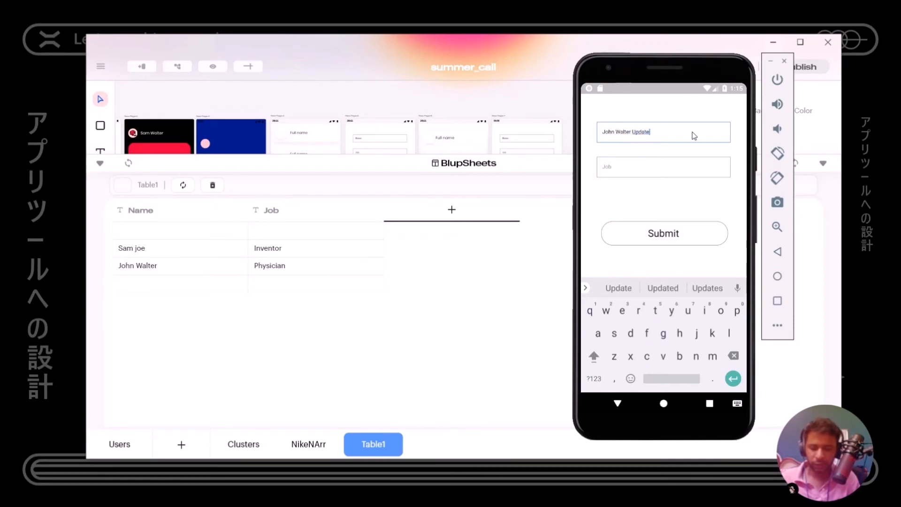
key("BackSpace")
key("BackSpace")
type("d")
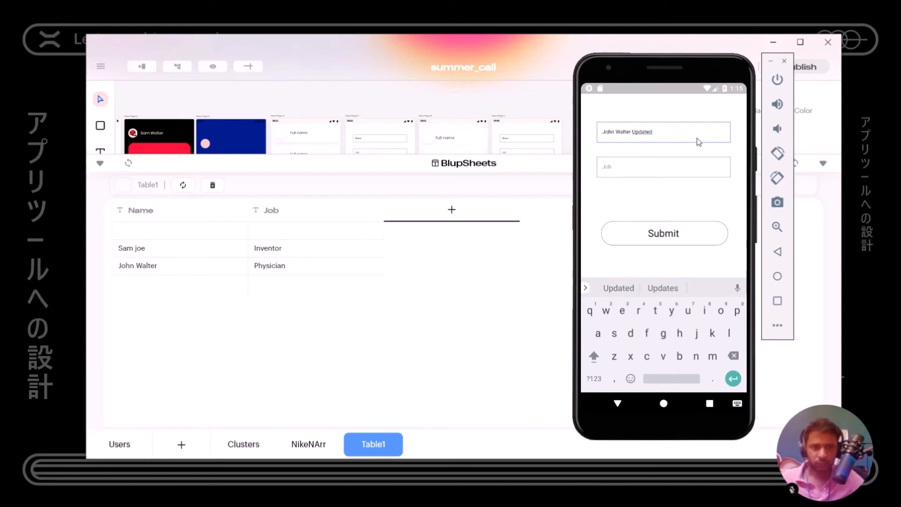
Step: Enter "Technician" in the form's Job field and submit the form, hiding the on-screen keyboard
left_click(705, 165)
type("Te")
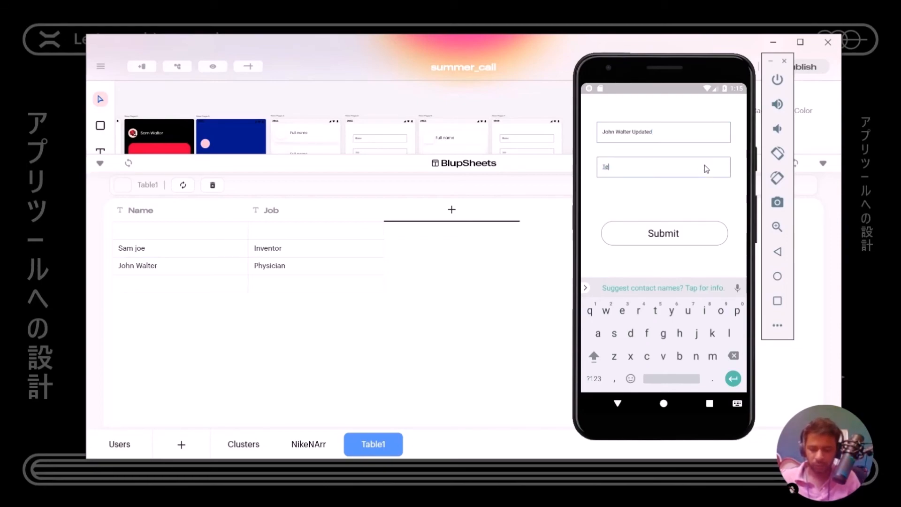
type("chnician")
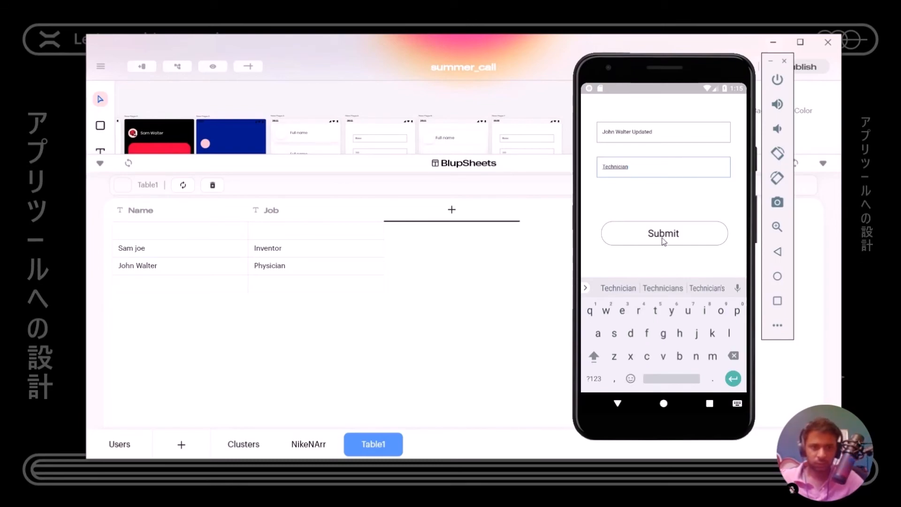
left_click(618, 403)
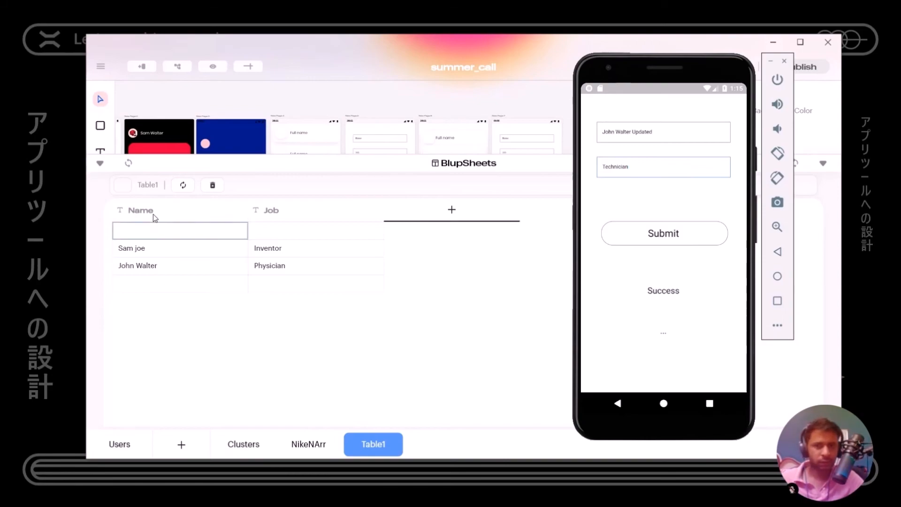
Step: Refresh Table1 repeatedly to check whether the submitted update reached its rows
left_click(183, 185)
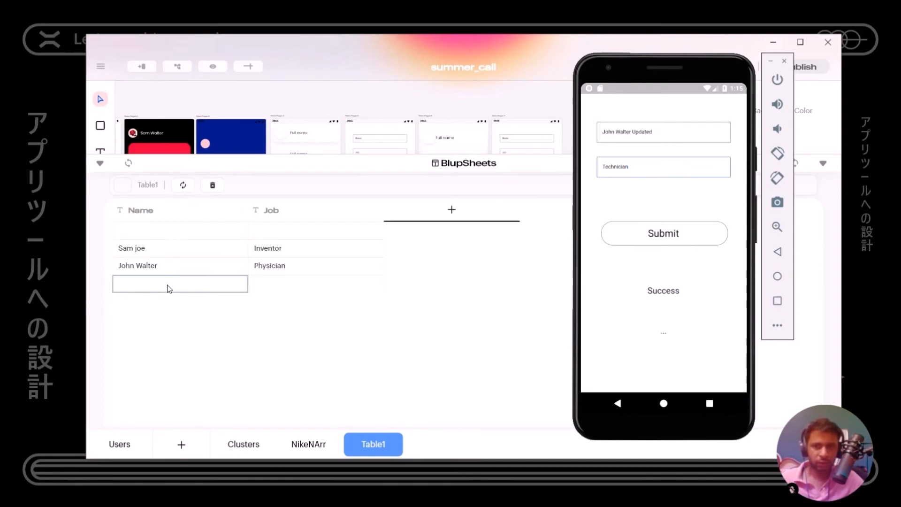
left_click(183, 185)
left_click(178, 188)
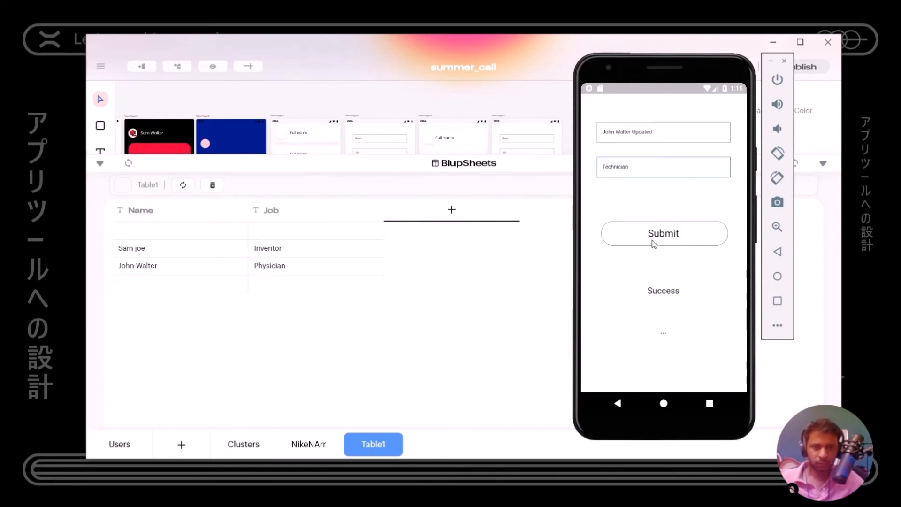
mouse_move(240, 218)
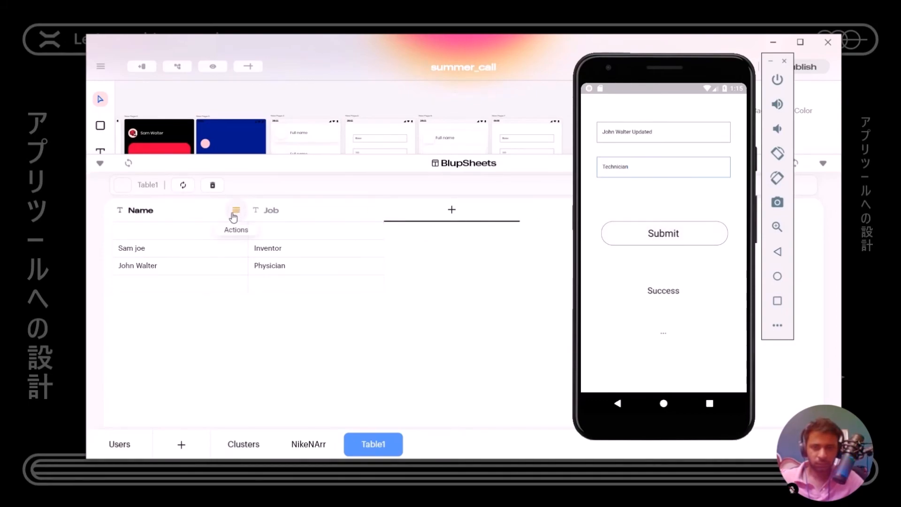
left_click(183, 187)
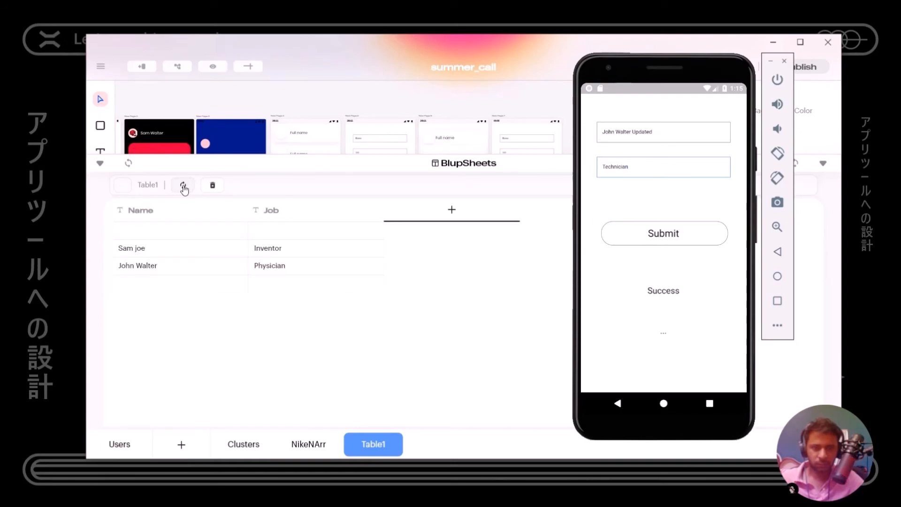
Step: Return to the form page's logic and set the String 1 node's text to the full name in Table1's last row
left_click(799, 168)
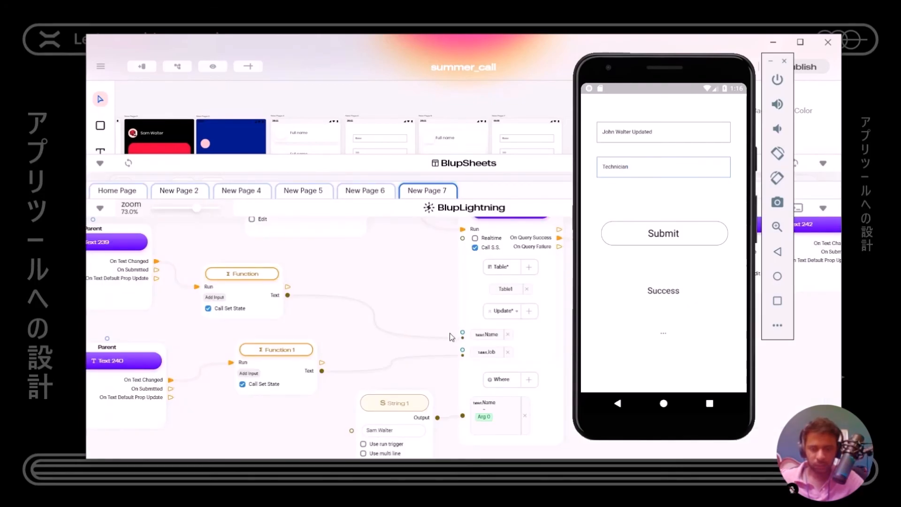
left_click(376, 432)
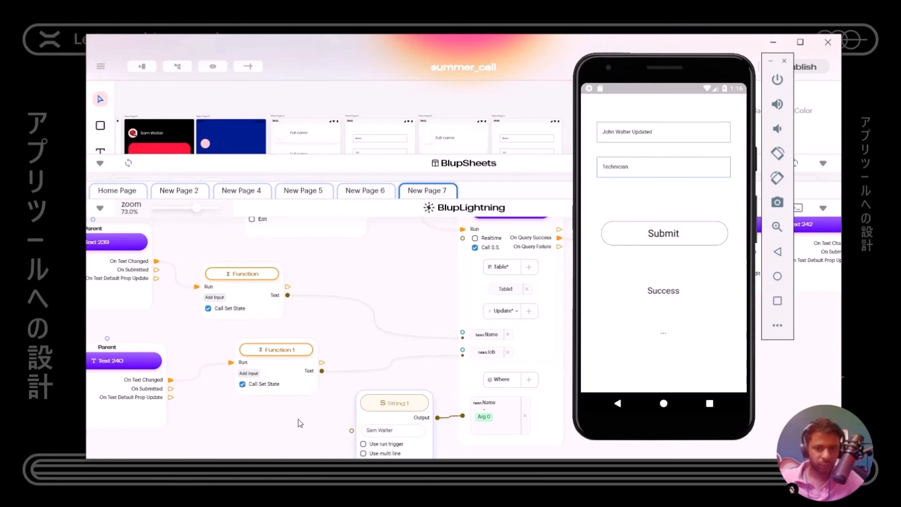
scroll(298, 419, "down", 2)
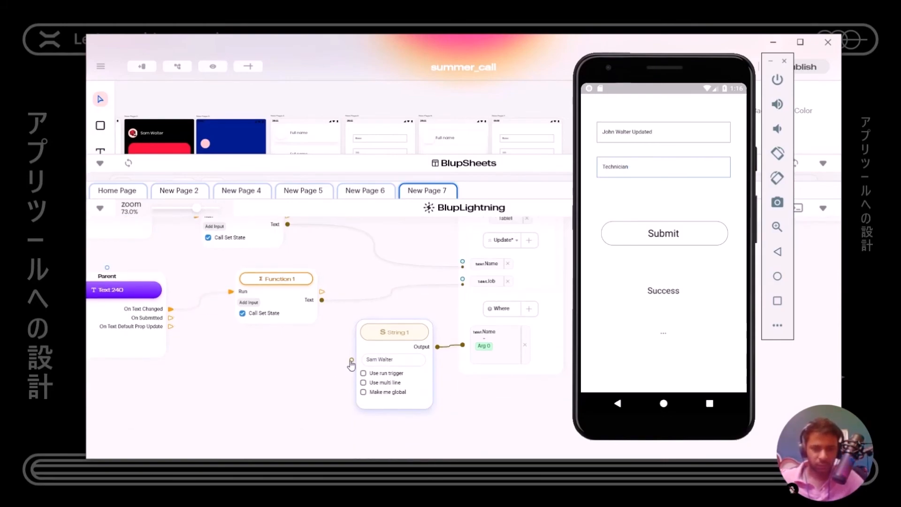
mouse_move(384, 360)
left_mouse_down()
mouse_move(365, 360)
mouse_move(379, 361)
left_mouse_up()
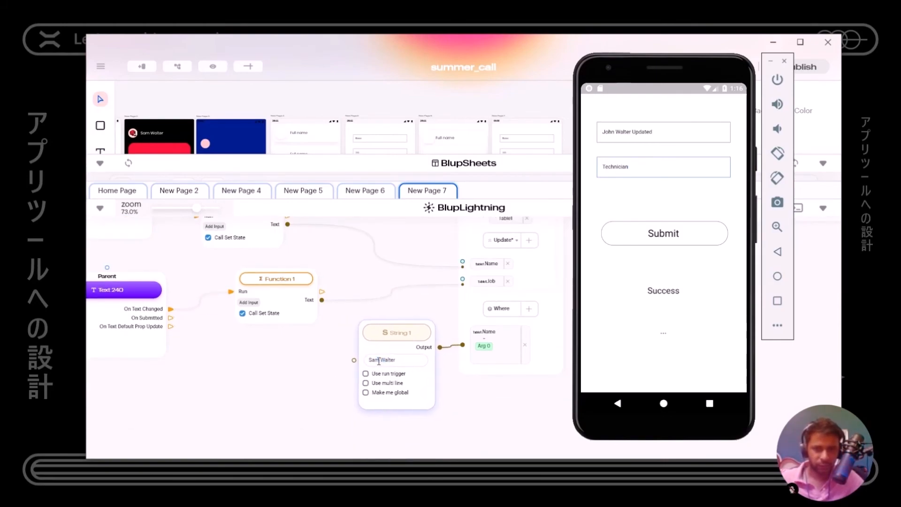
key("BackSpace")
key("BackSpace")
key("BackSpace")
key("BackSpace")
type("John")
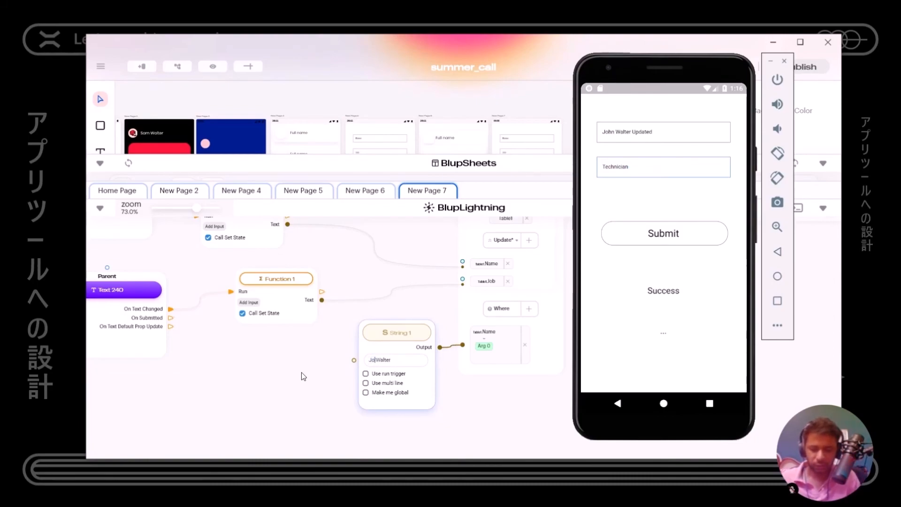
left_click_drag(397, 341, 405, 344)
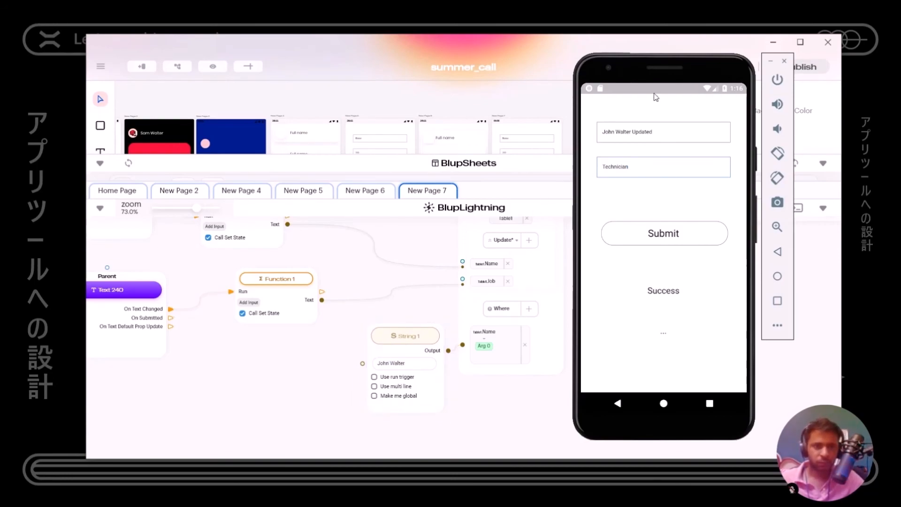
Step: Restart the app with the changed Where value, reopen the form page and move the emulator clear of the nodes
left_click_drag(662, 71, 598, 158)
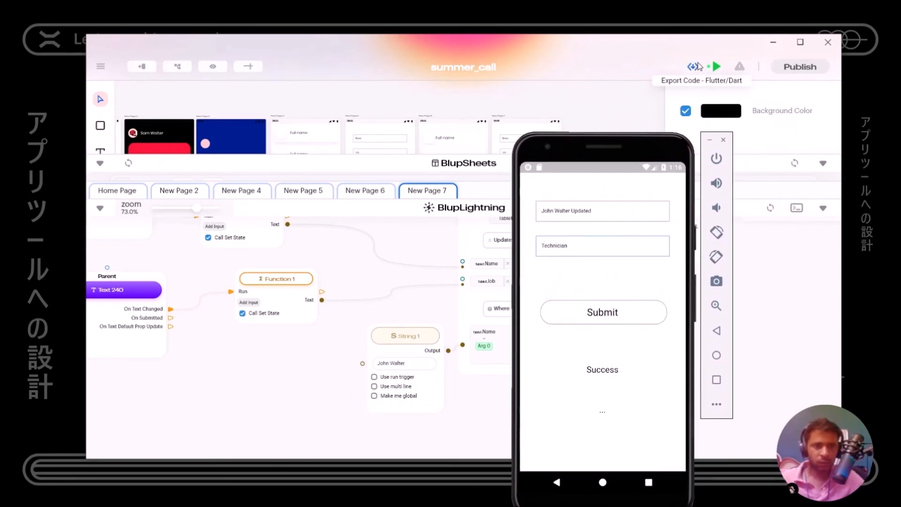
left_click(717, 66)
left_click(690, 92)
left_click_drag(629, 157, 772, 81)
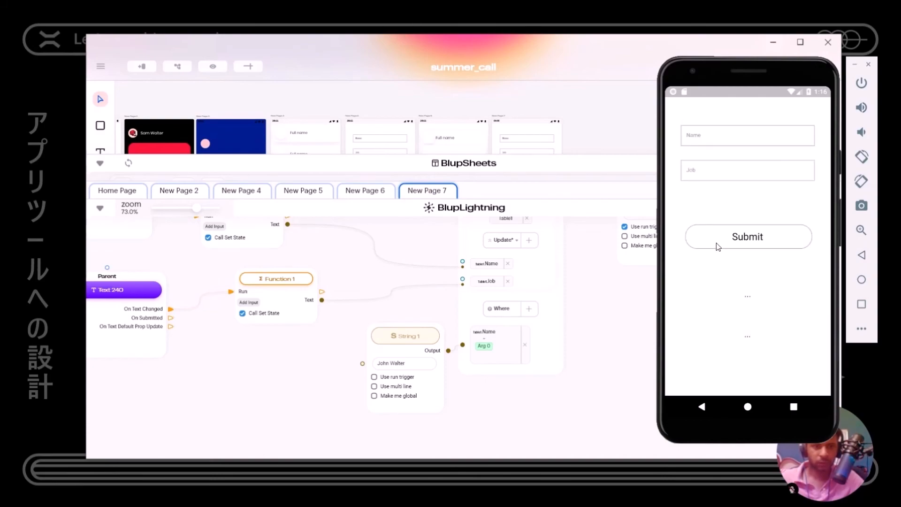
Step: Bring up Table1 beside the emulator and fill the Name field with the last row's full name plus "Updated"
left_click(734, 140)
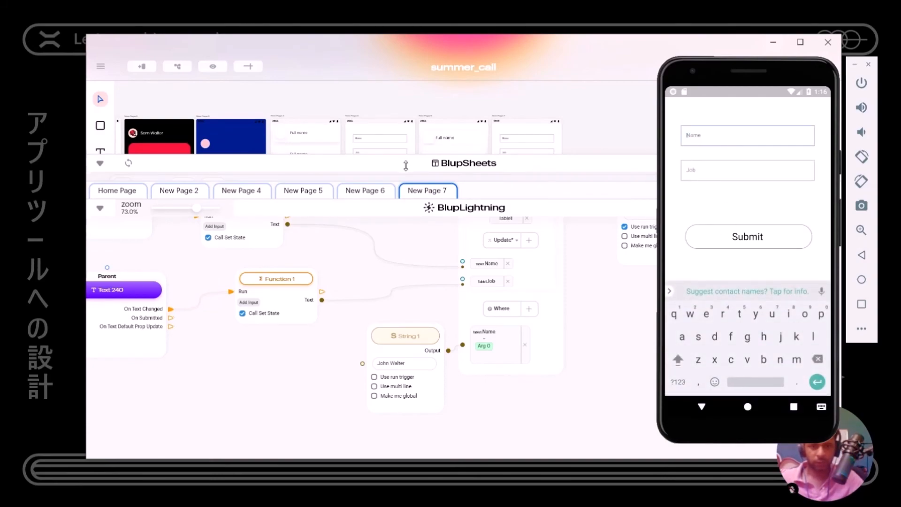
left_click_drag(703, 72, 544, 85)
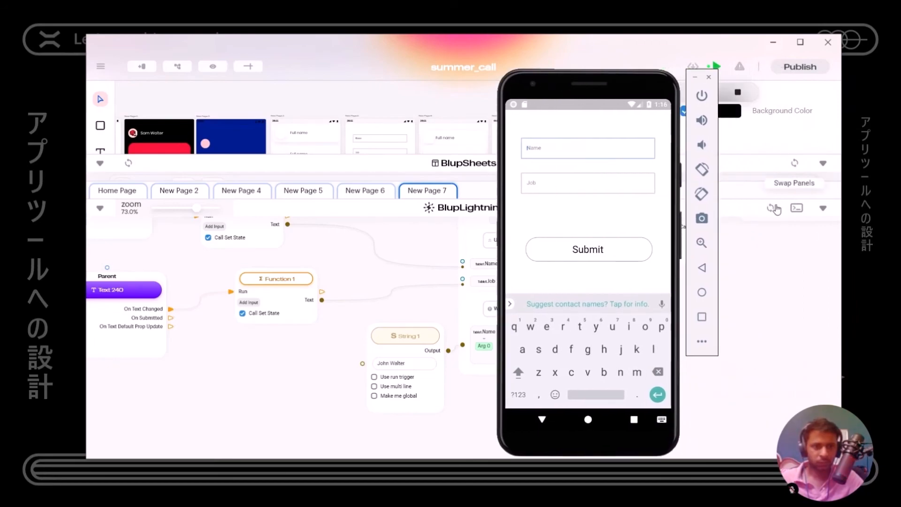
left_click_drag(618, 90, 682, 84)
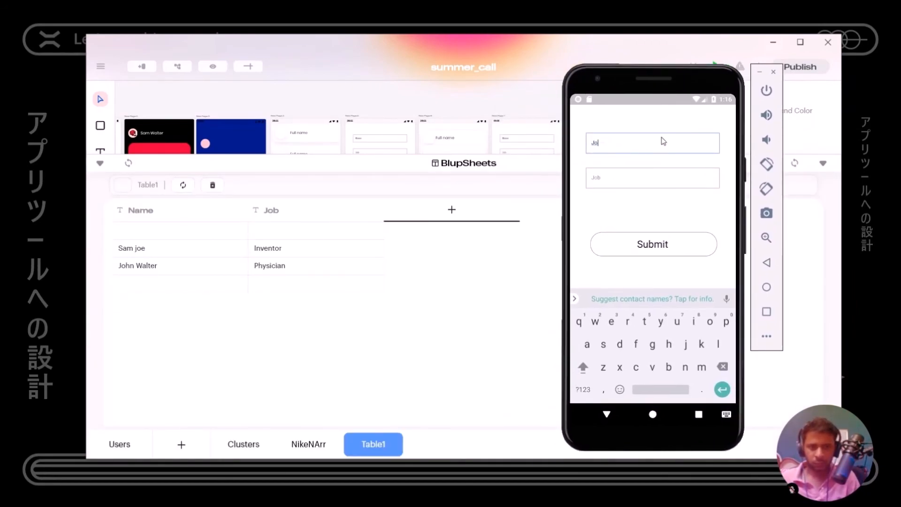
type("hn ")
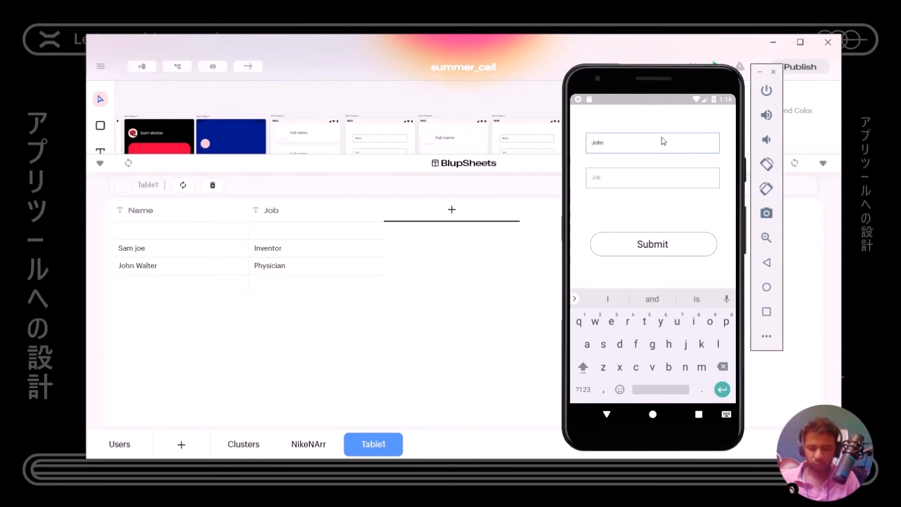
type("Walter")
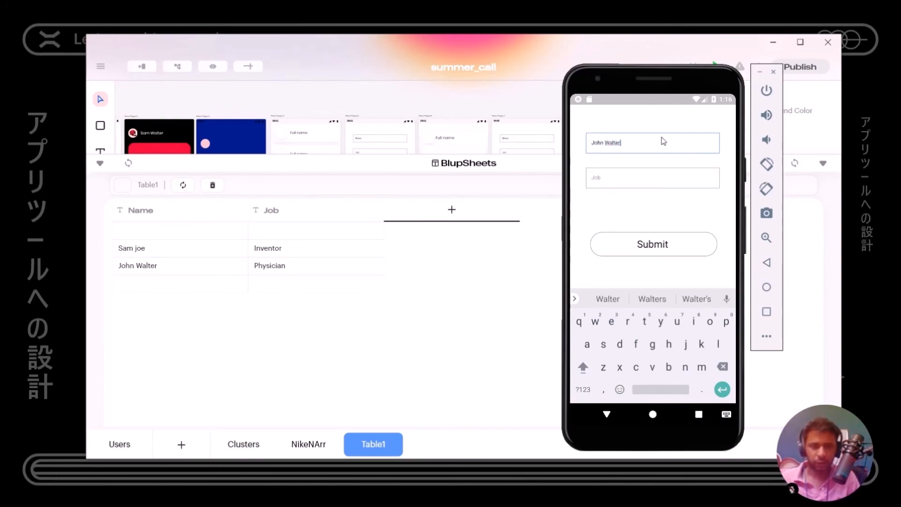
type(" Updated")
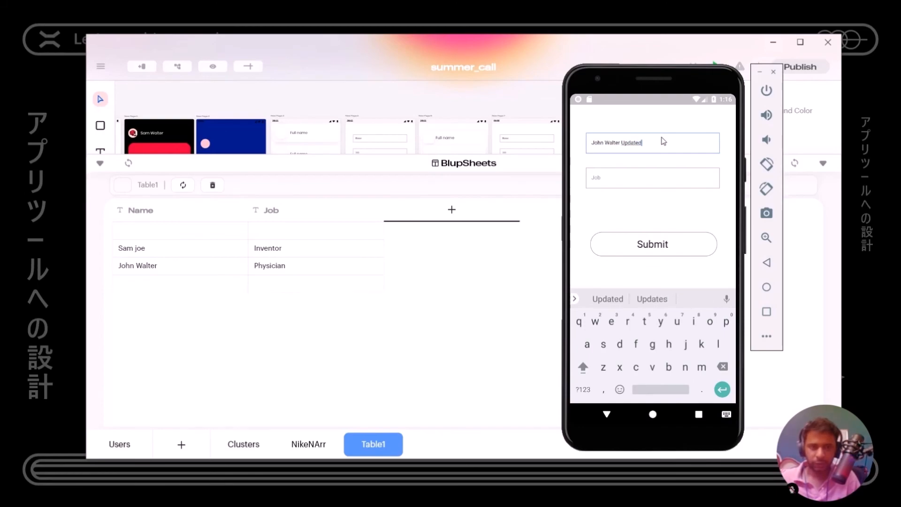
Step: Enter "Technician" in the form's Job field, submit the form and refresh Table1 to check the update
left_click(666, 185)
type("Technician")
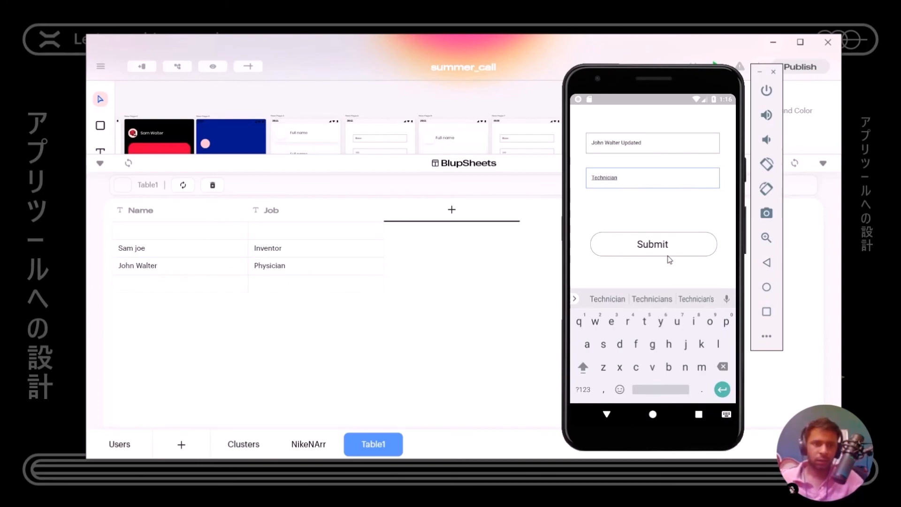
left_click(687, 252)
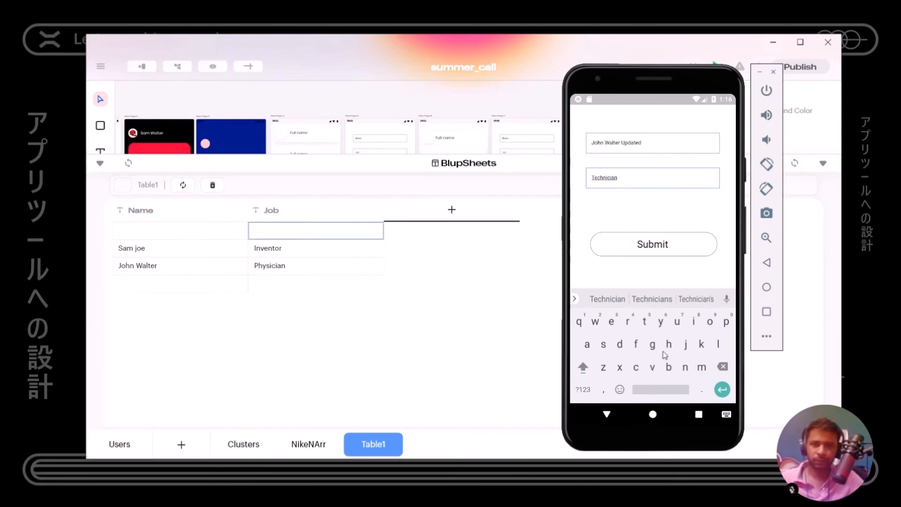
left_click(607, 415)
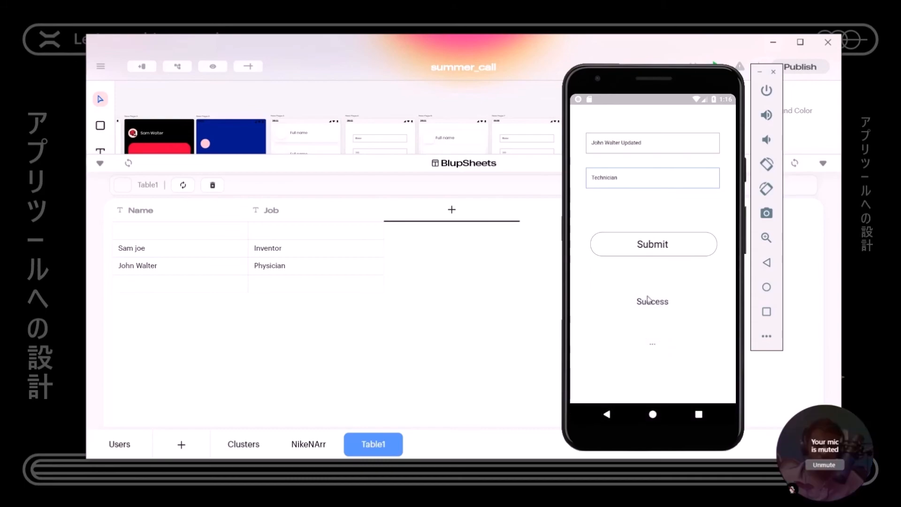
left_click(183, 185)
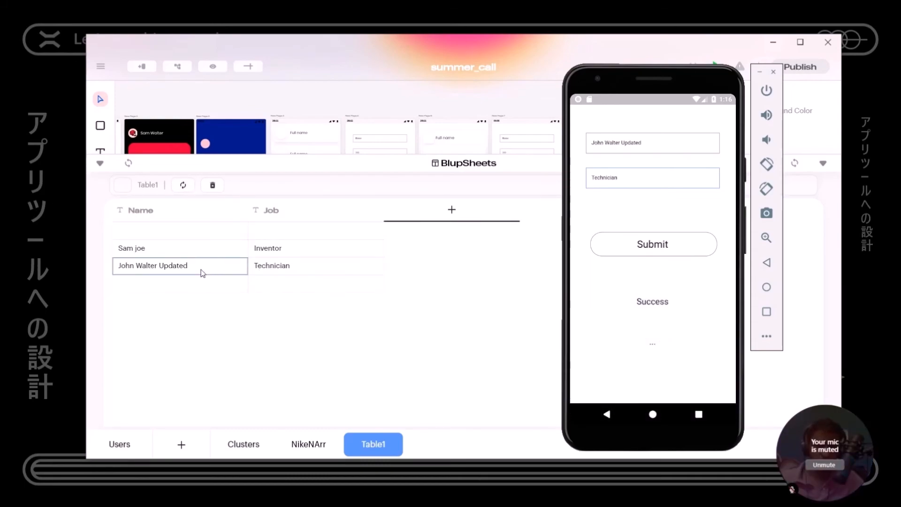
Step: Move the emulator aside, return to the logic and change the BlupSheets node's query operation to Delete
left_click_drag(671, 88, 764, 117)
left_click(818, 166)
scroll(548, 322, "up", 4)
left_click(509, 337)
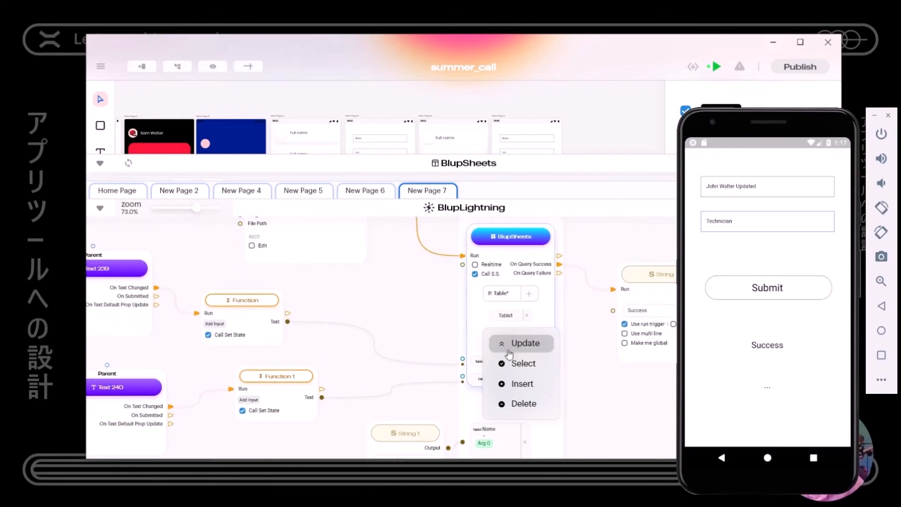
left_click(517, 406)
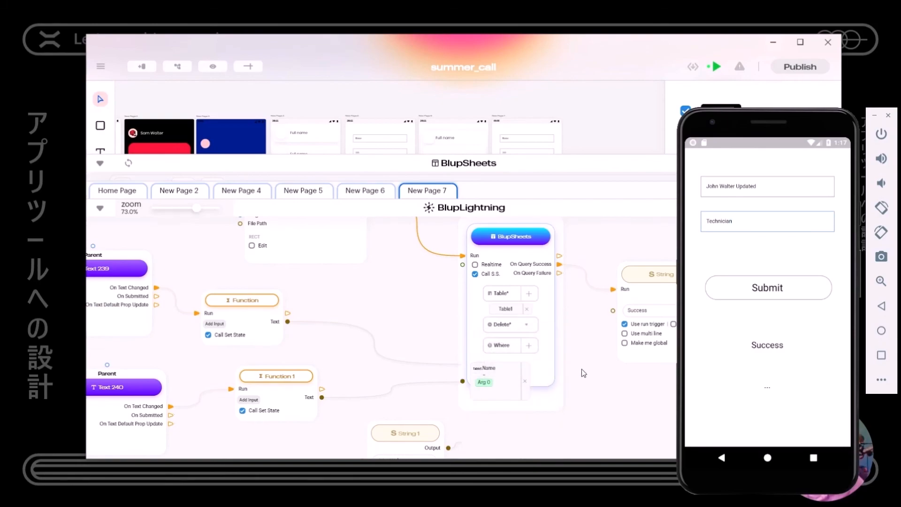
Step: Move the String 1 node clear and disconnect the Text outputs of Function and Function 1 from the BlupSheets node
scroll(581, 369, "down", 2)
left_click_drag(415, 346, 380, 361)
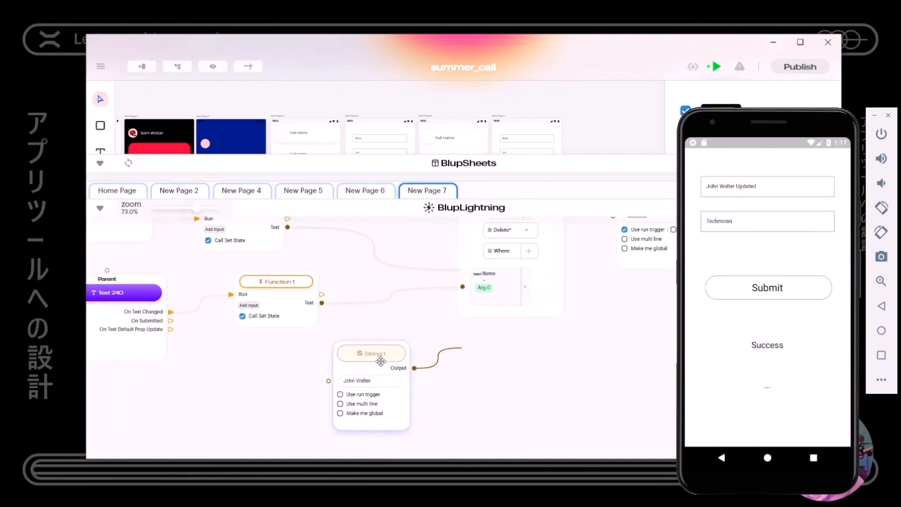
scroll(558, 349, "up", 1)
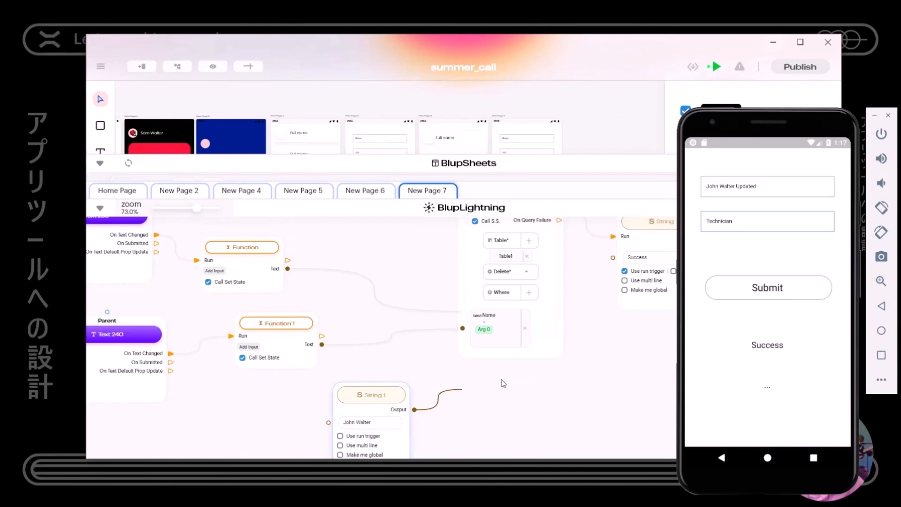
scroll(503, 384, "up", 1)
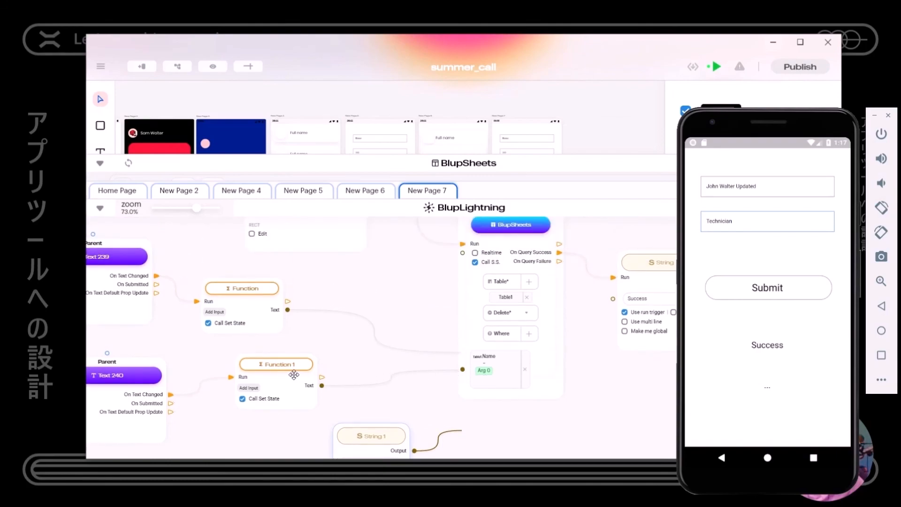
left_click(322, 386)
left_click(287, 310)
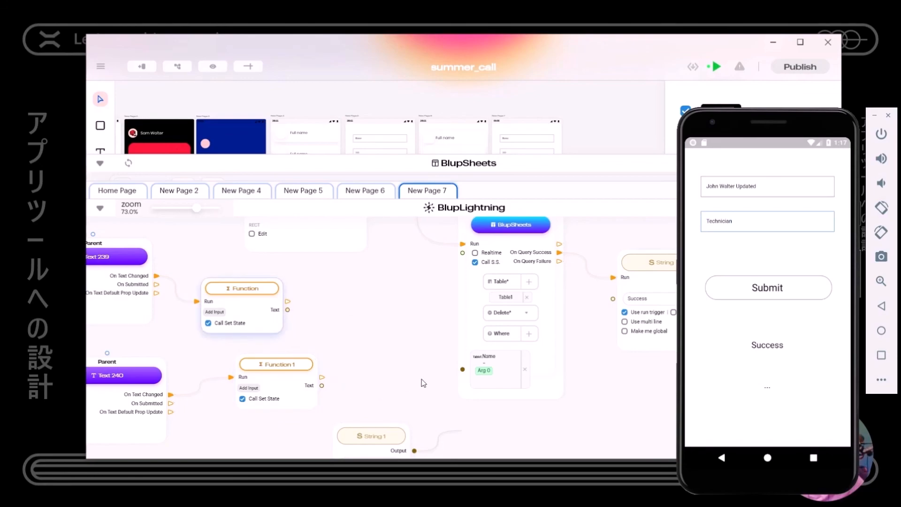
Step: Reconnect String 1 to the Where condition's Arg 0 and set its text to the last row's full name plus "Updated"
left_click(463, 370)
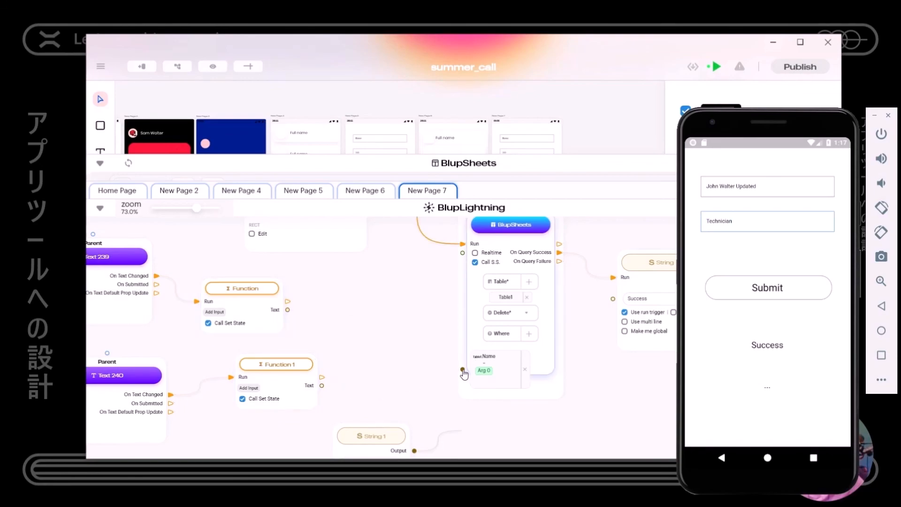
left_click_drag(384, 439, 424, 364)
left_click(443, 370)
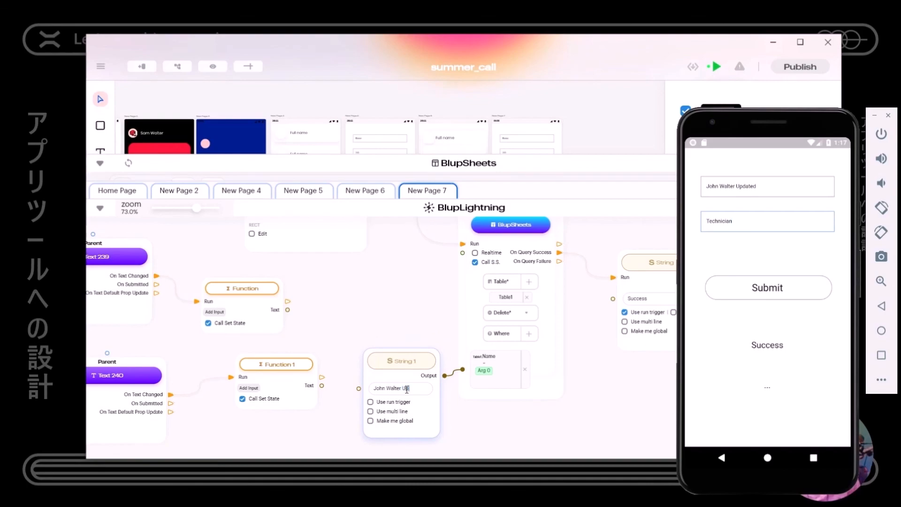
left_click(407, 389)
left_click(475, 417)
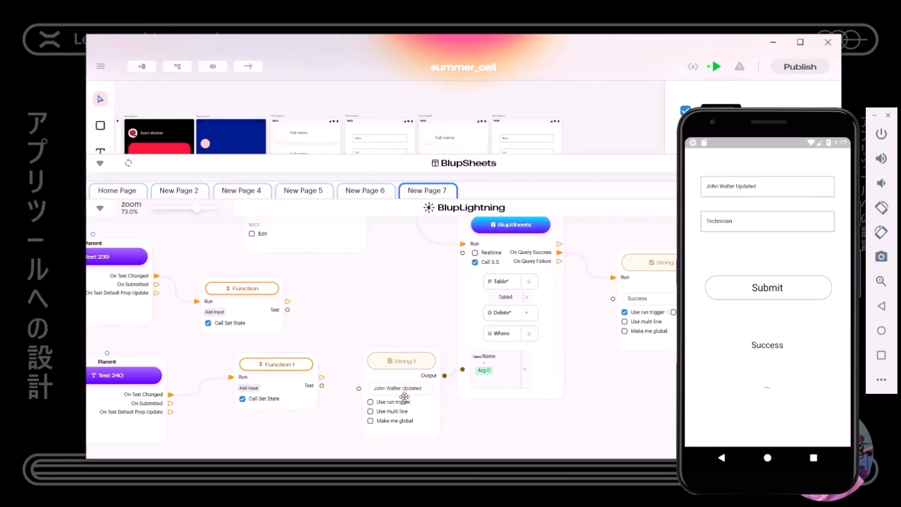
Step: Resize the work areas so Table1 shows above the logic nodes, and reposition the String 1 node beside the query
left_click_drag(473, 162, 467, 107)
left_click_drag(503, 202, 502, 253)
scroll(402, 377, "down", 1)
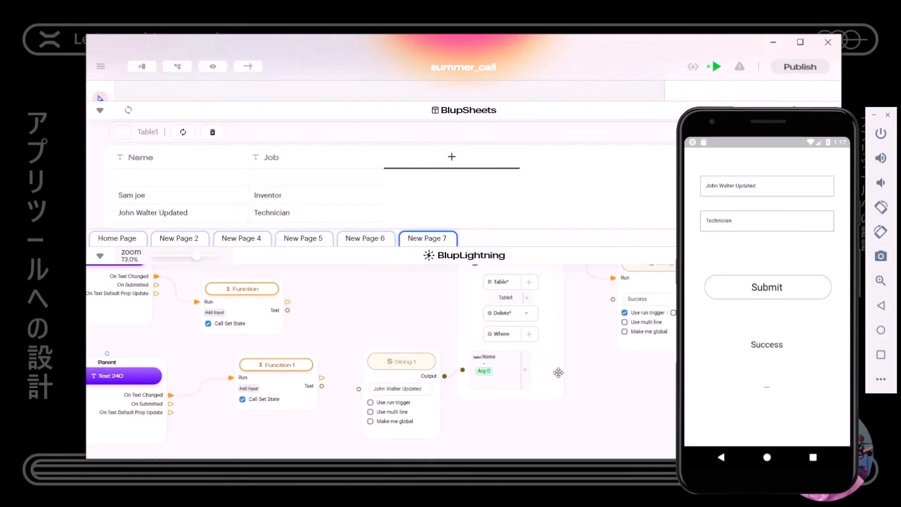
scroll(553, 371, "up", 1)
mouse_move(395, 400)
left_mouse_down()
mouse_move(413, 350)
mouse_move(391, 386)
left_mouse_up()
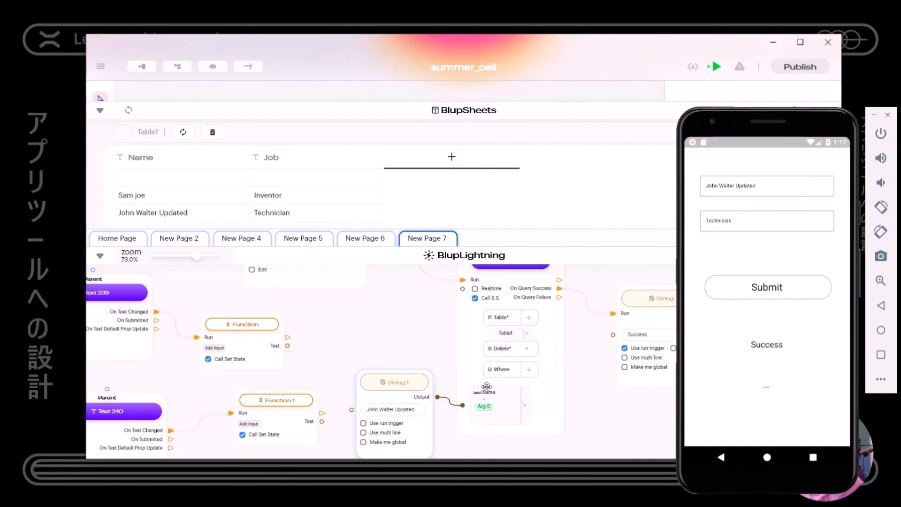
mouse_move(395, 385)
left_mouse_down()
mouse_move(404, 370)
mouse_move(401, 400)
left_mouse_up()
Step: Restart the app with the Delete query and open the form page in the emulator
mouse_move(695, 72)
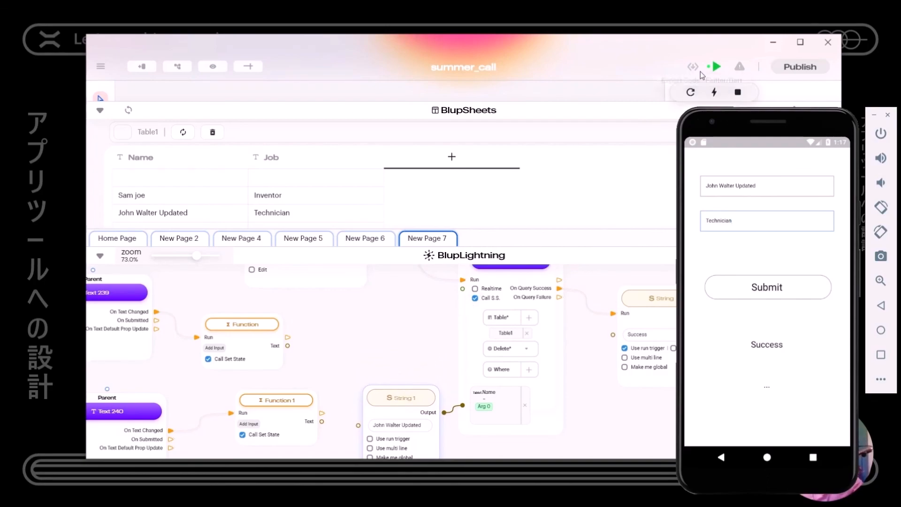
left_click(688, 95)
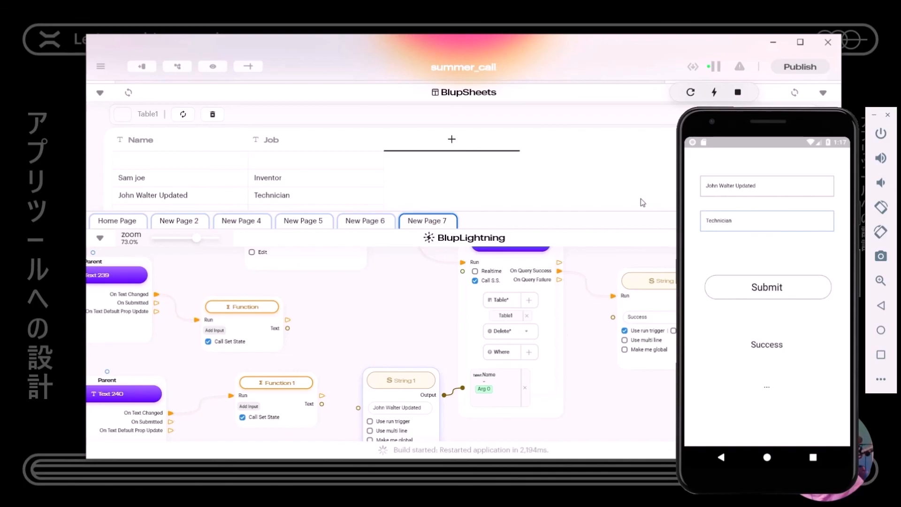
left_click(718, 453)
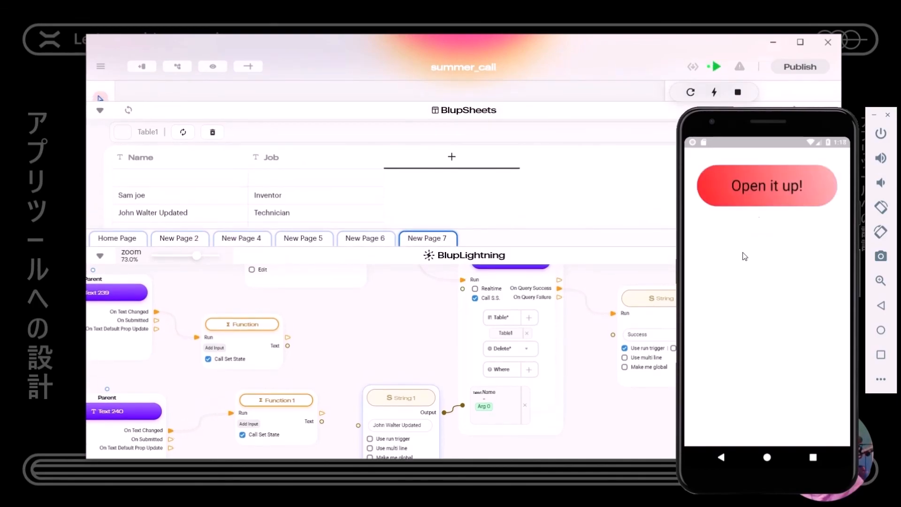
left_click(750, 188)
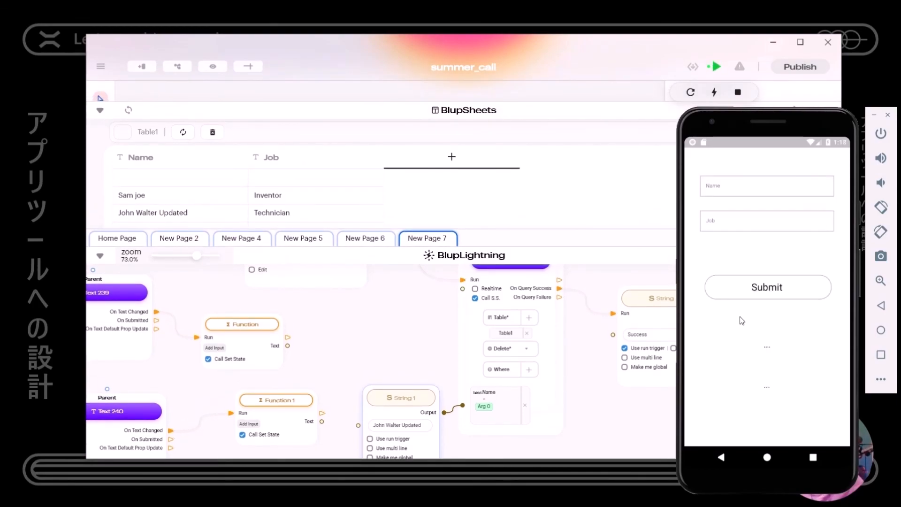
Step: Submit the empty form to run the Delete query, and refresh Table1 to check its rows
left_click(718, 292)
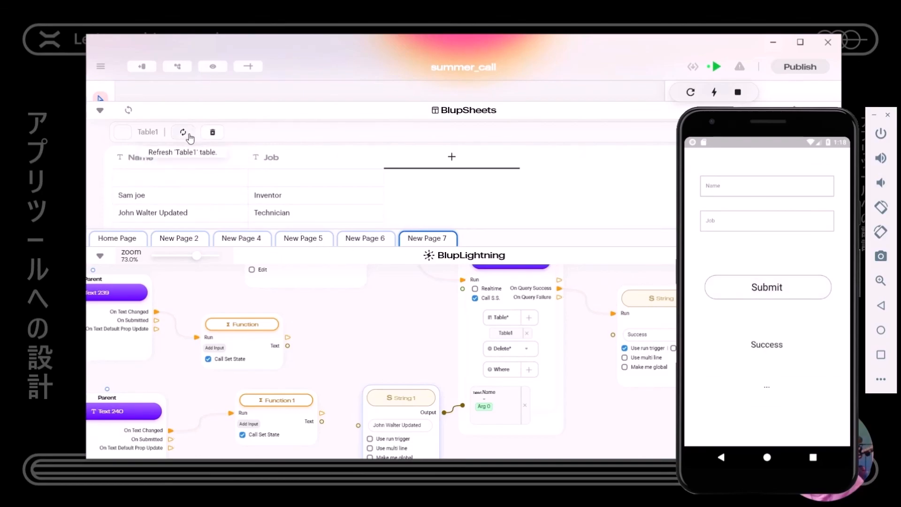
left_click_drag(244, 112, 251, 97)
left_click(183, 117)
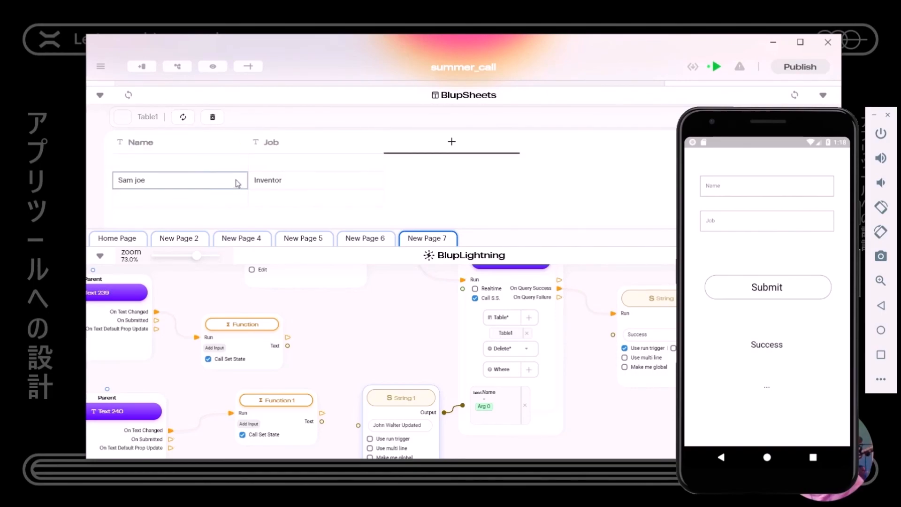
Step: Review the query operations offered by the BlupSheets node, keeping Delete selected, and move the emulator back over the nodes
left_click(521, 353)
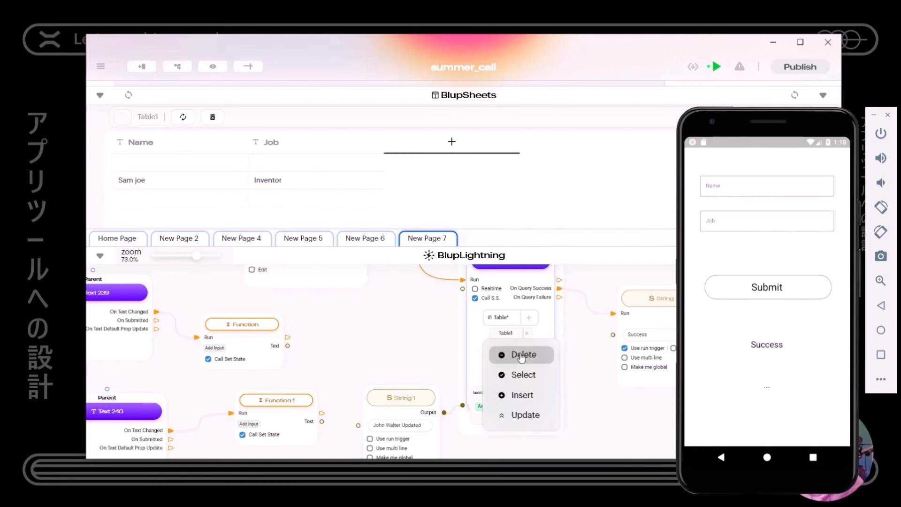
left_click(450, 351)
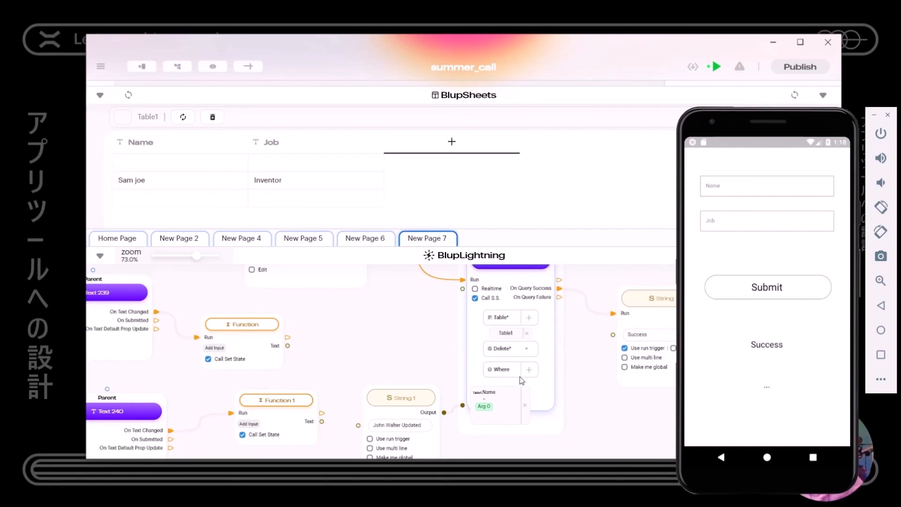
left_click_drag(786, 123, 654, 80)
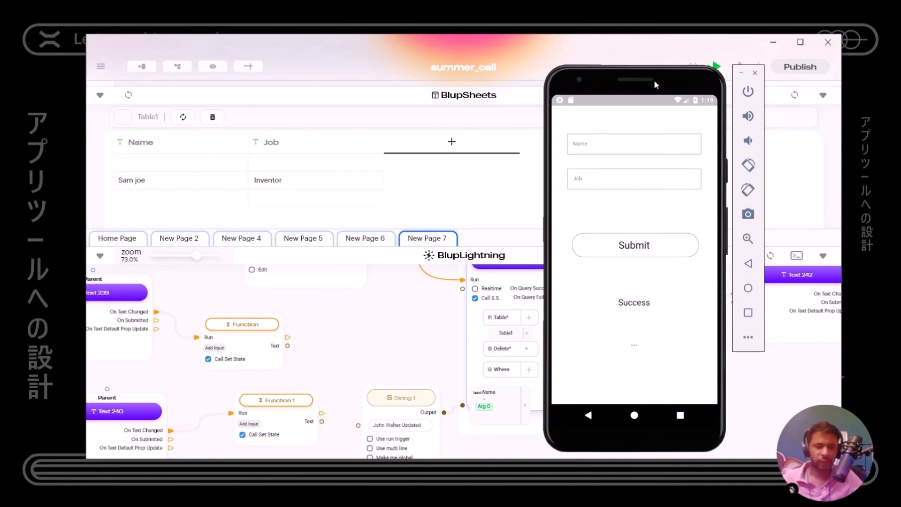